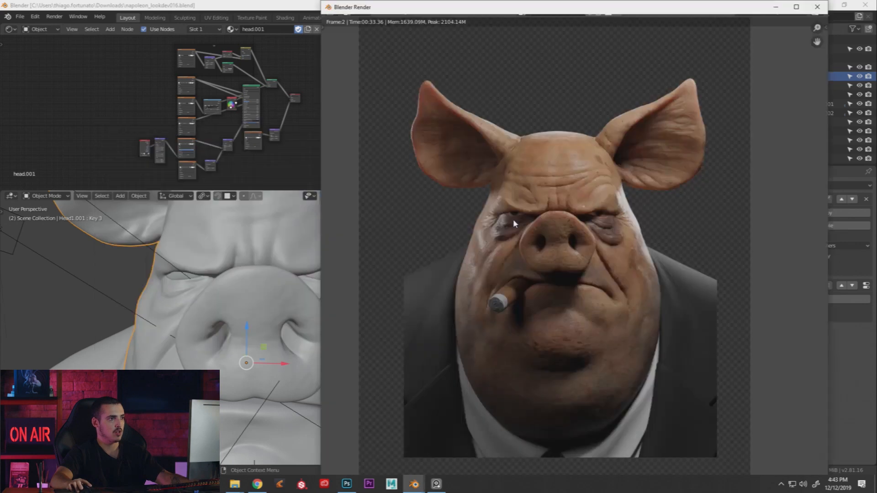
Zoom into the pig render to examine the upper face and forehead wrinkles
scroll(585, 241, "up", 3)
scroll(591, 238, "down", 3)
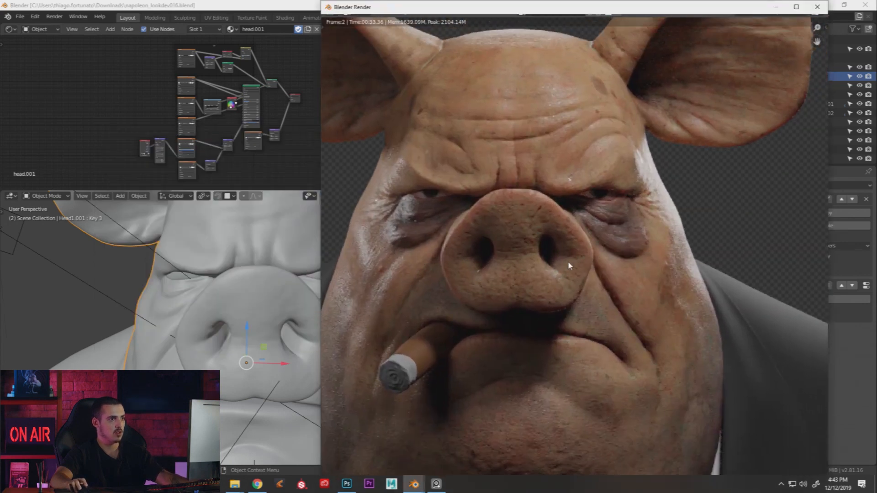
scroll(512, 239, "up", 4)
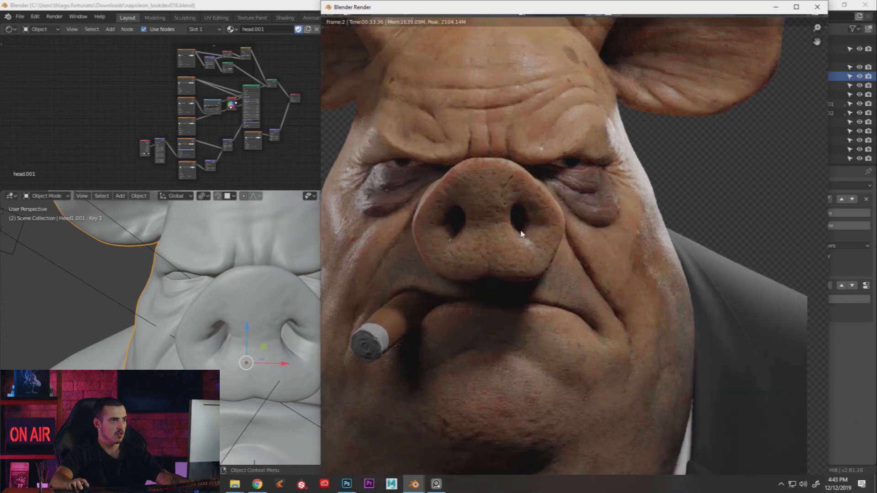
middle_click_drag(521, 230, 554, 207)
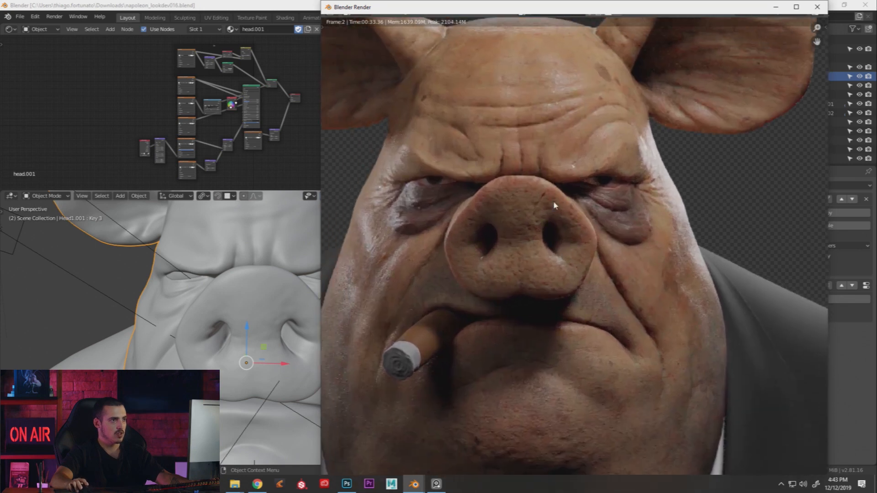
middle_click_drag(476, 196, 482, 206)
scroll(558, 196, "down", 1)
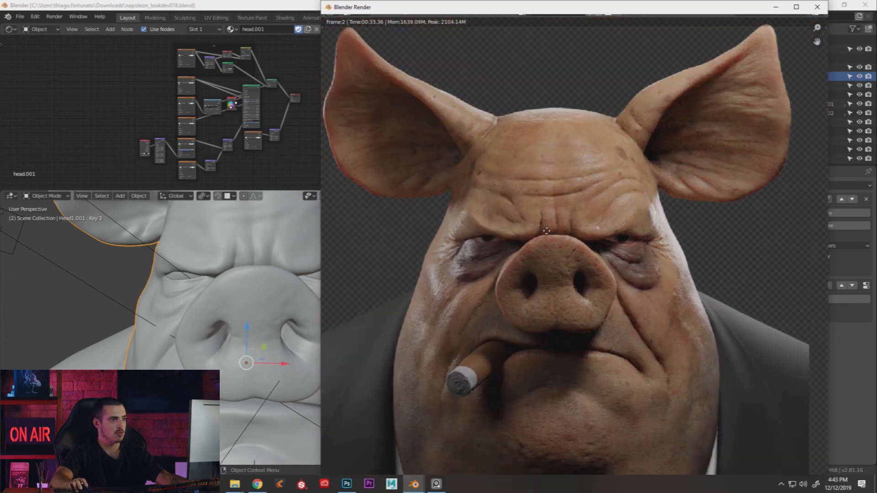
Reframe the render on the whole head and ears, then close the render window
middle_click_drag(539, 251, 552, 203)
scroll(505, 327, "down", 1)
middle_click_drag(500, 375, 482, 334)
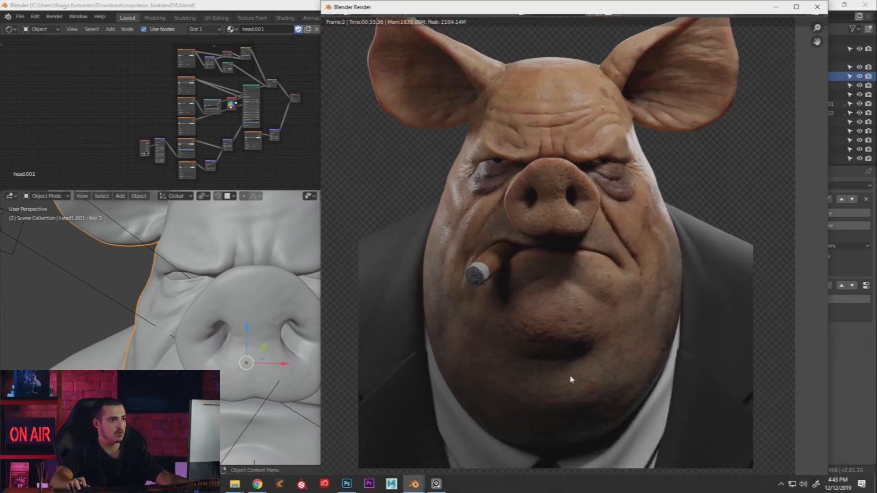
middle_click_drag(557, 181, 557, 263)
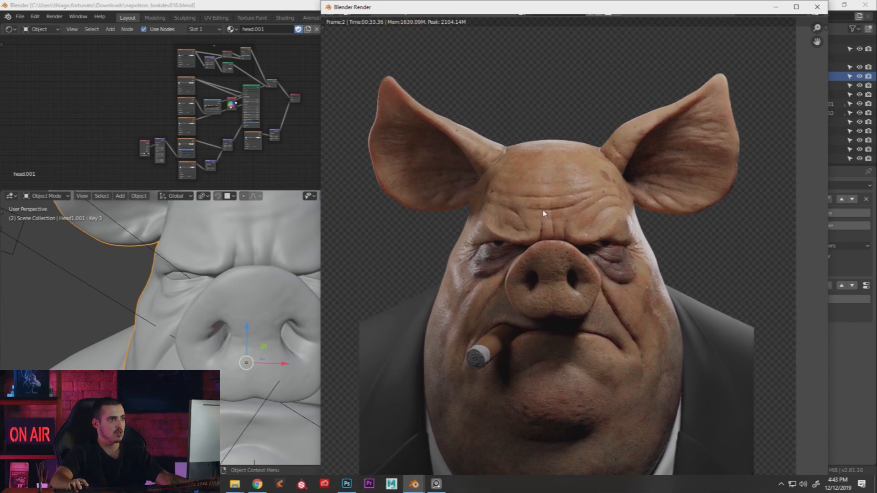
key("Escape")
scroll(371, 141, "up", 2)
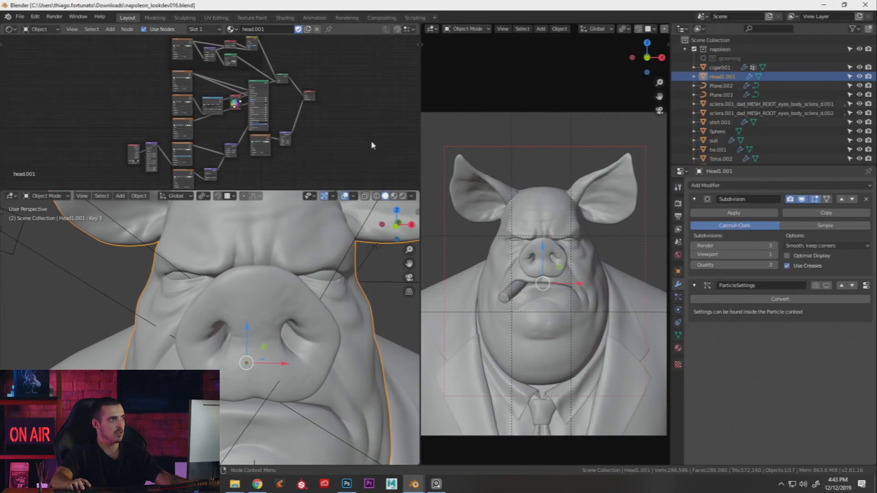
Add a second Principled BSDF node to the head material
key("shift+a")
left_click(346, 136)
type("prin")
key("Return")
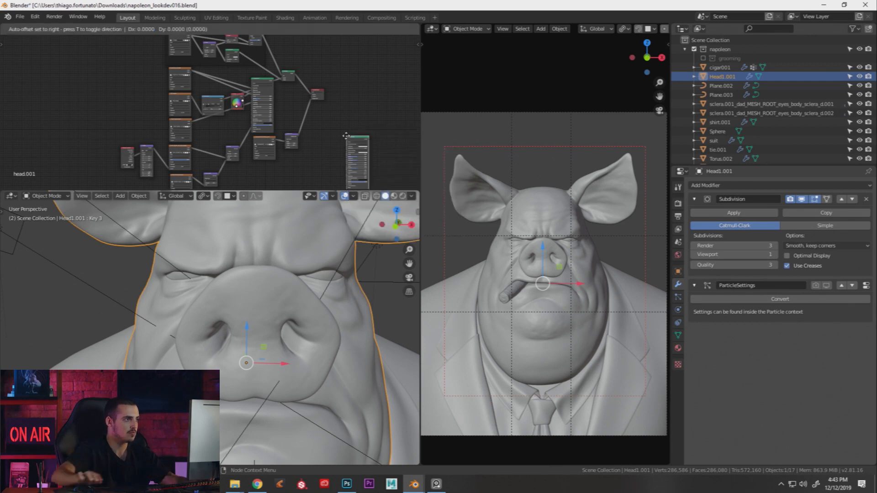
left_click(318, 136)
Switch the right viewport to Rendered shading and widen it
key("z")
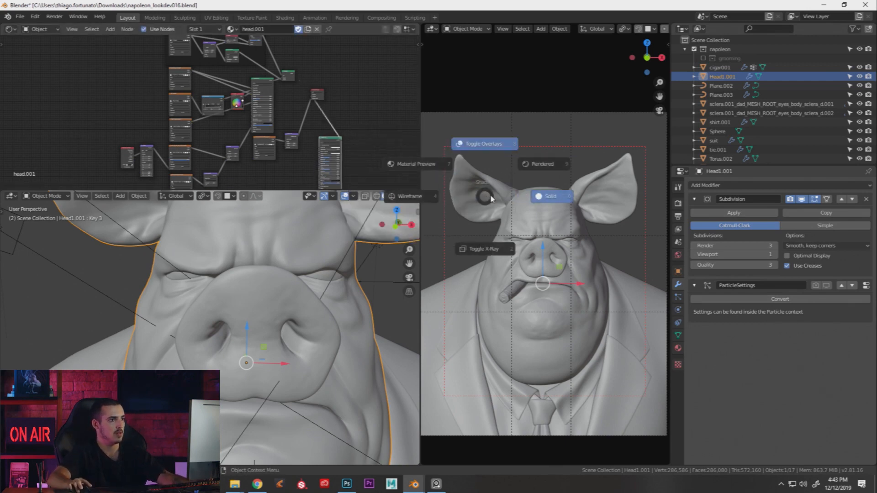
left_click(540, 165)
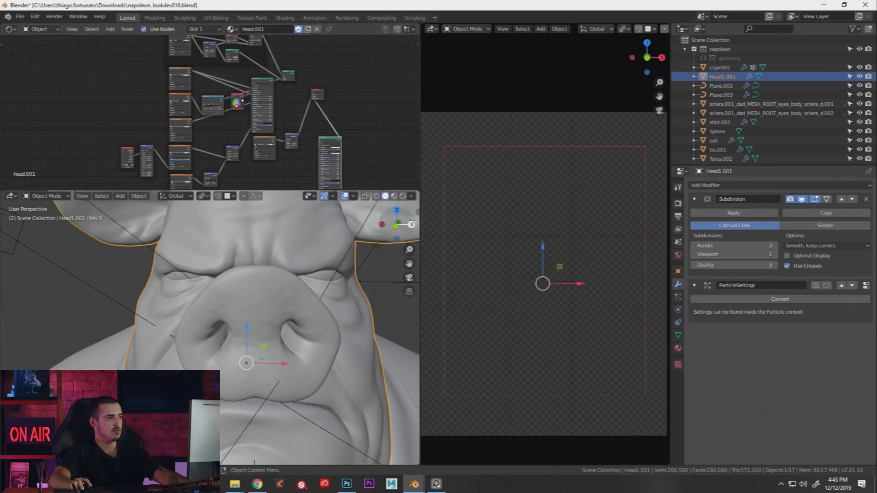
left_click_drag(423, 226, 386, 227)
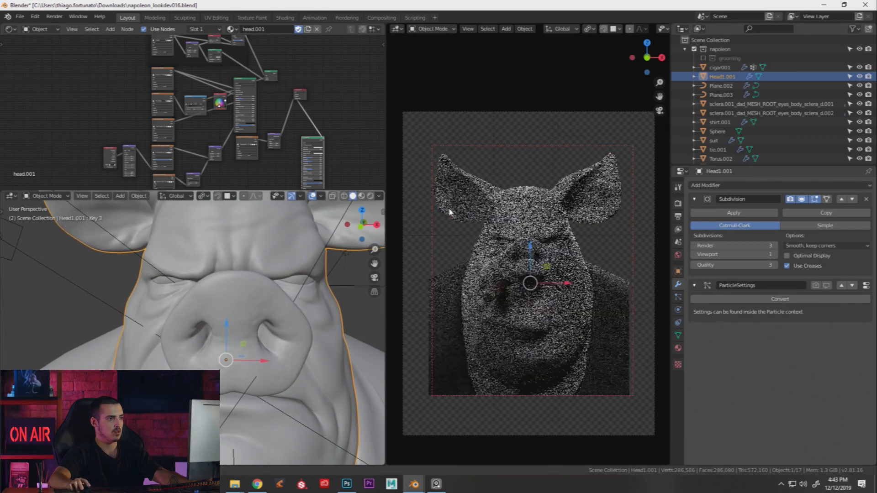
scroll(192, 125, "up", 5)
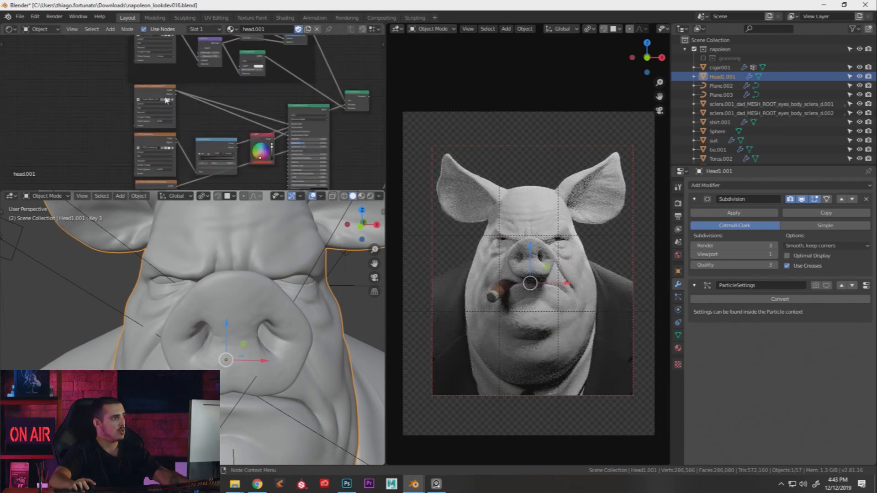
Preview the head base colour texture on the model
left_click(151, 93, "ctrl+shift")
middle_click_drag(209, 85, 189, 92)
scroll(208, 129, "up", 5)
scroll(166, 146, "up", 3)
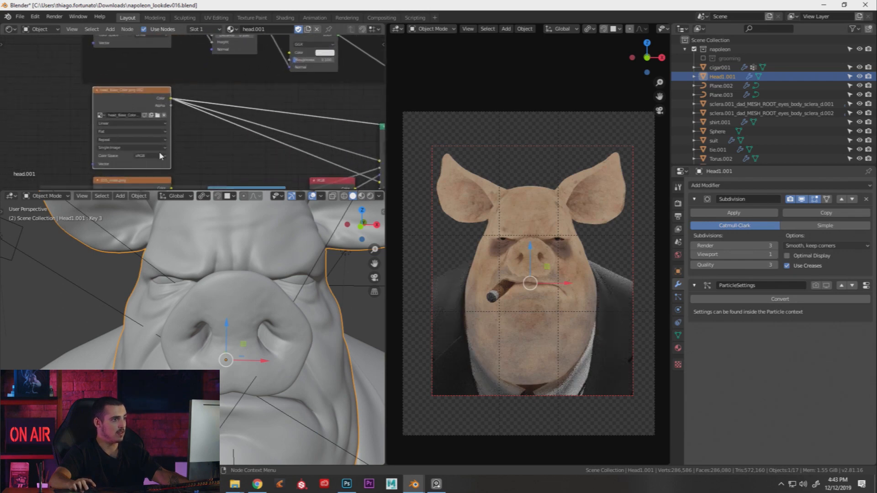
Frame the Principled BSDF nodes and maximize the node editor
middle_click_drag(260, 180, 211, 127)
scroll(210, 127, "down", 3)
scroll(211, 129, "down", 4)
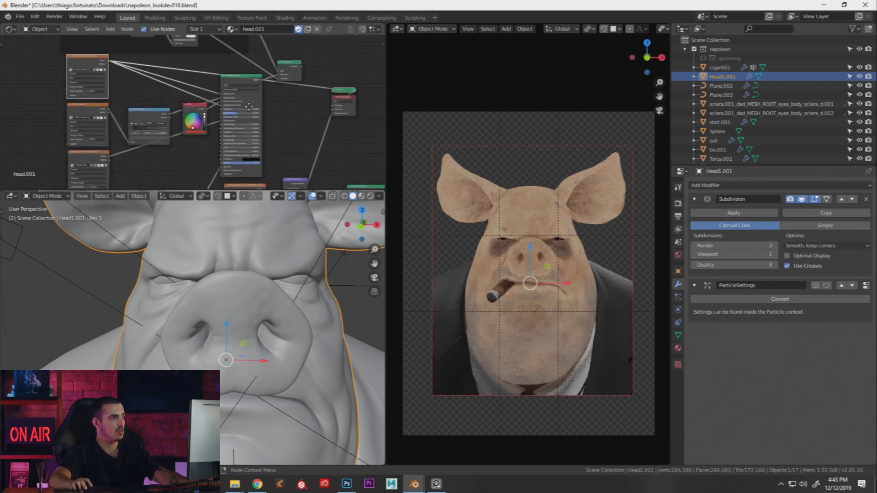
middle_click_drag(270, 183, 296, 141)
scroll(262, 111, "up", 5)
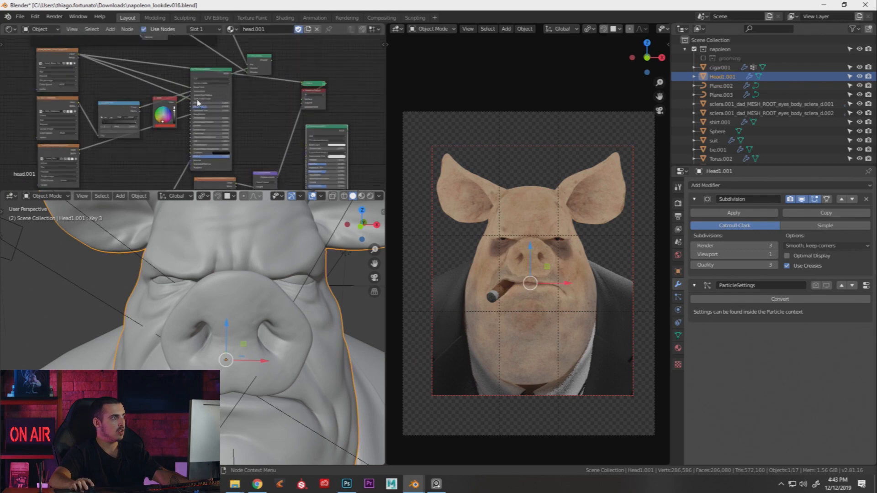
key("ctrl+space")
scroll(280, 127, "down", 2)
Link head_Base_Color to the second Principled BSDF's Base Color and Subsurface Color, then restore the layout
left_click_drag(132, 107, 668, 322)
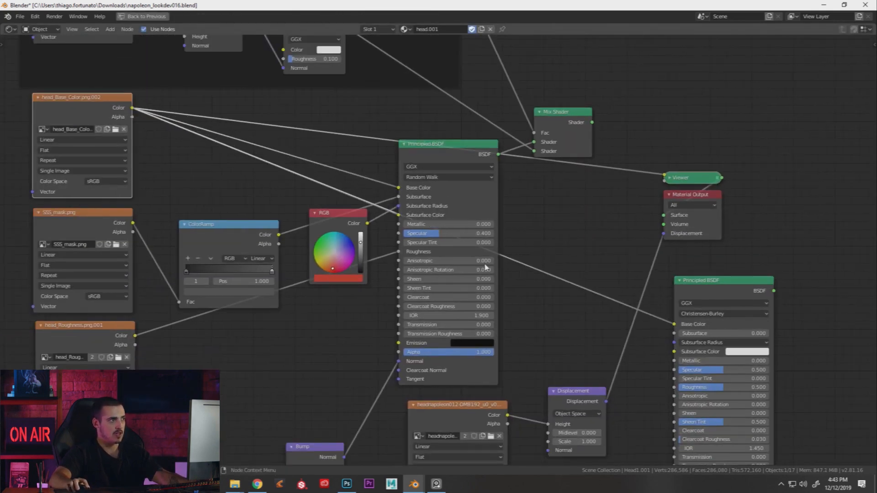
left_click_drag(132, 108, 674, 351)
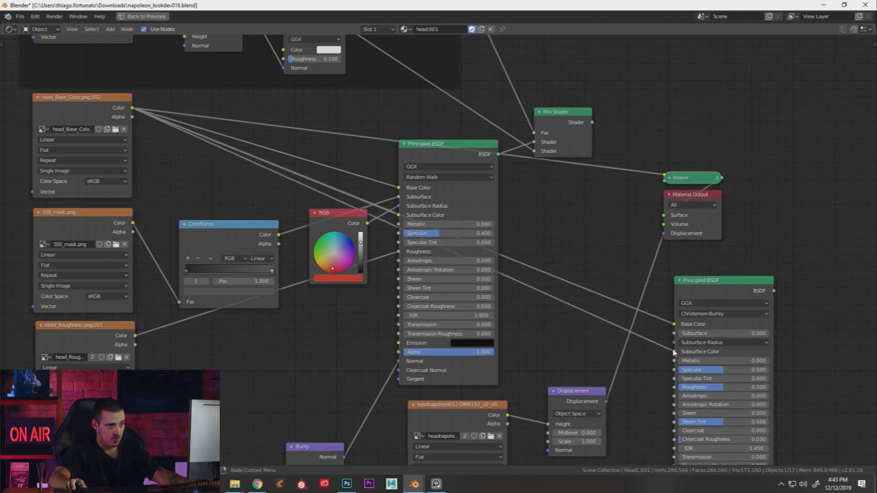
key("ctrl+space")
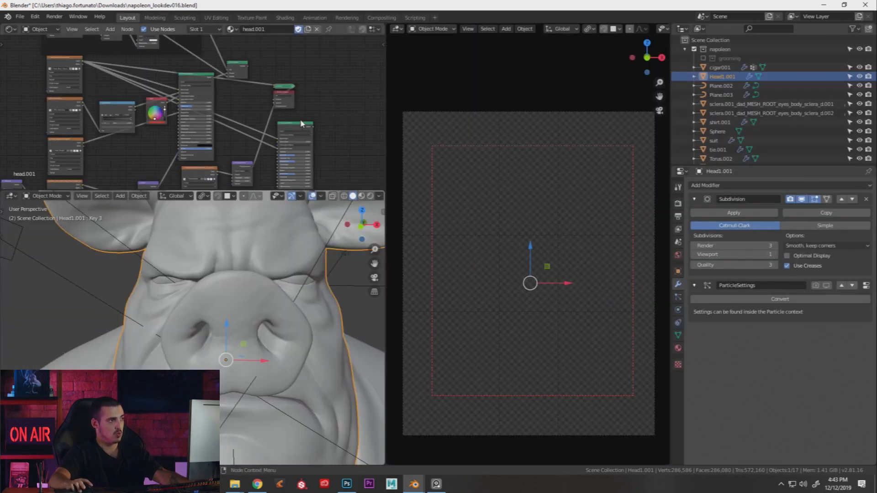
Try Subsurface values of 0.641, 0.945 and 0.255 on the second shader, then reset it to 0
scroll(310, 142, "up", 3)
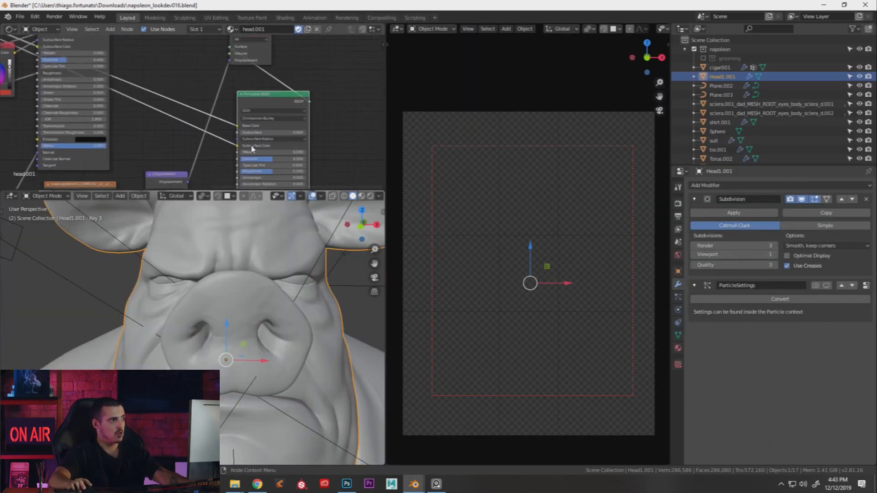
scroll(244, 153, "up", 2)
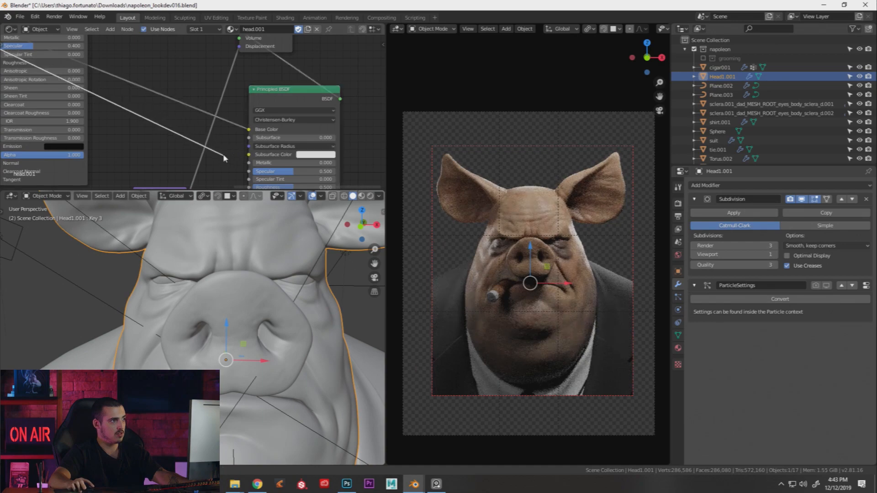
left_click_drag(272, 137, 305, 138)
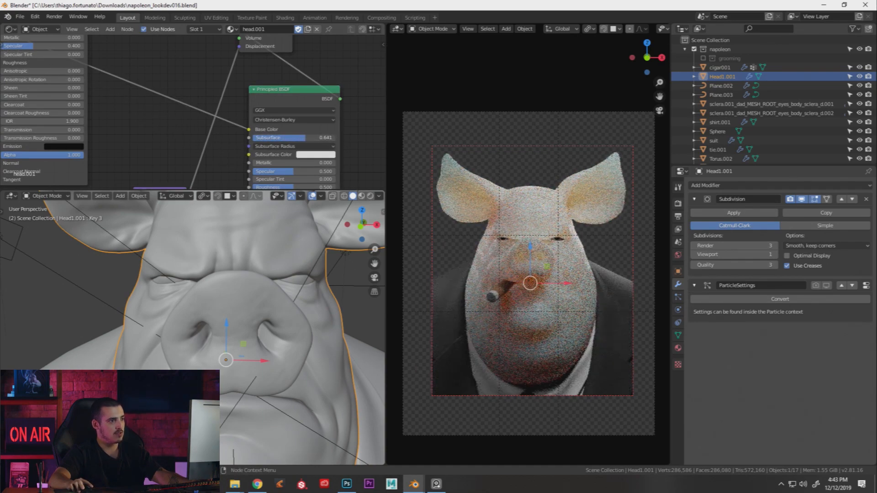
left_click_drag(308, 137, 331, 137)
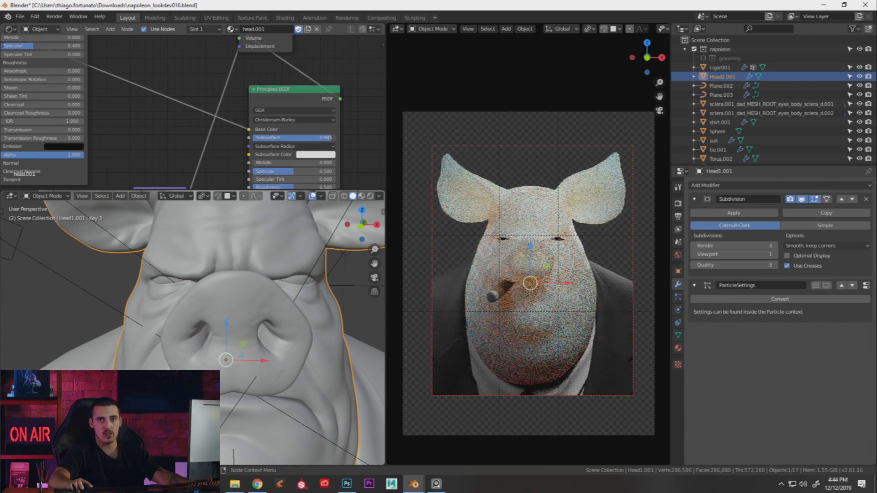
left_click_drag(330, 138, 254, 138)
scroll(193, 105, "down", 5)
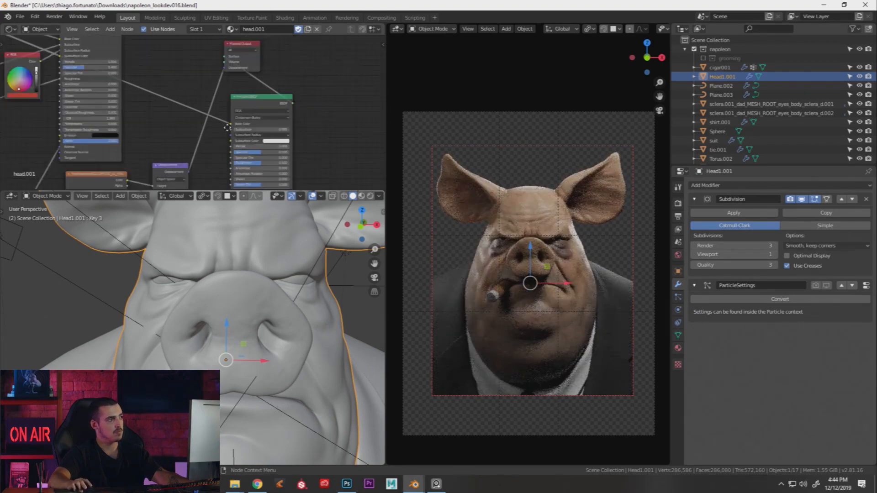
middle_click_drag(102, 69, 237, 107)
Relink the texture nodes into the shader's Base Color and set Subsurface to about 0.159
scroll(100, 68, "down", 3)
left_click_drag(42, 38, 309, 143)
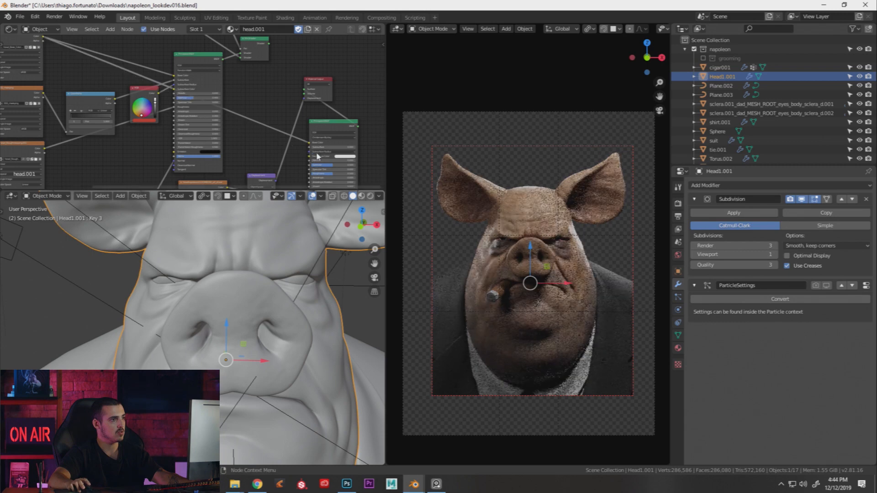
scroll(308, 149, "up", 3)
middle_click_drag(292, 150, 230, 136)
scroll(189, 119, "down", 3)
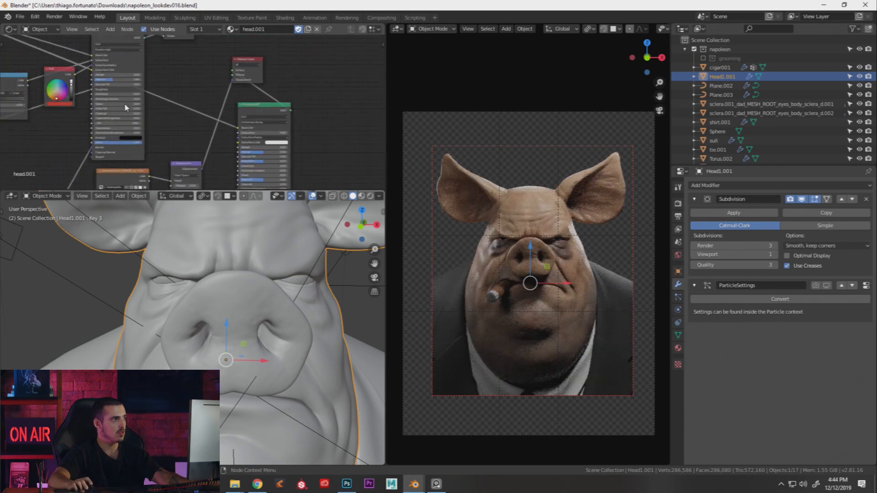
middle_click_drag(27, 70, 112, 94)
left_click_drag(88, 69, 301, 163)
scroll(297, 160, "up", 5)
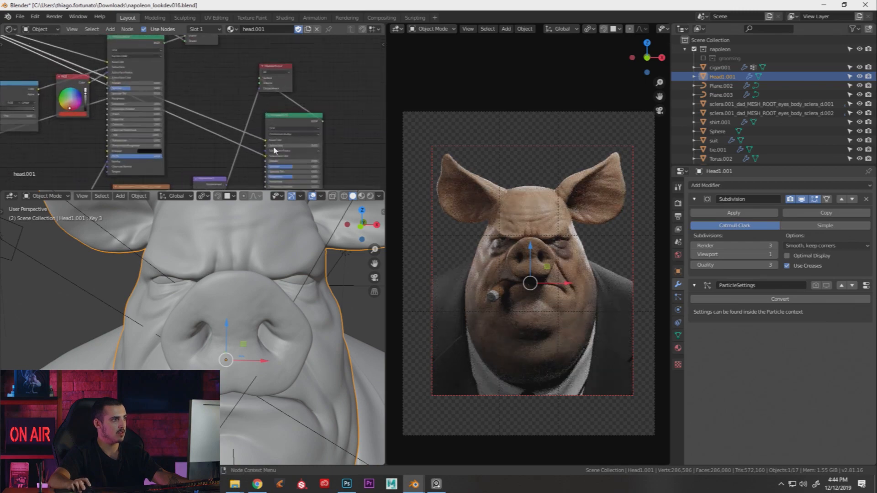
left_click_drag(267, 151, 283, 151)
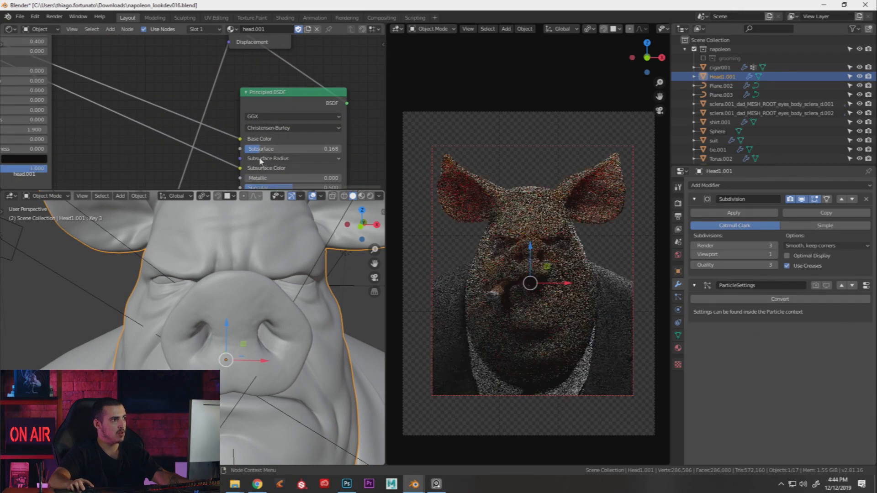
Fine-tune Subsurface to 0.168 and connect the RGB node's colour to the second shader's Subsurface
left_click(269, 158)
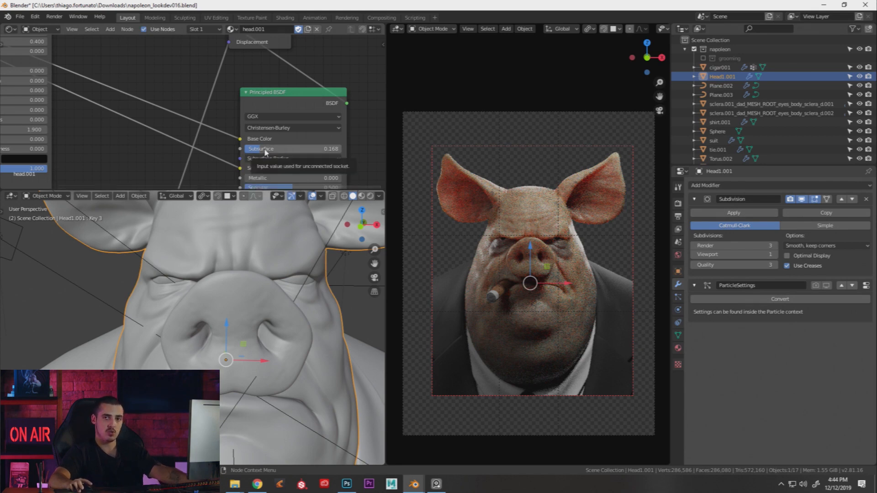
middle_click_drag(185, 140, 277, 137)
scroll(275, 138, "down", 5)
left_click_drag(100, 59, 101, 81)
middle_click_drag(126, 88, 113, 101)
left_click_drag(91, 96, 89, 92)
middle_click_drag(117, 98, 89, 99)
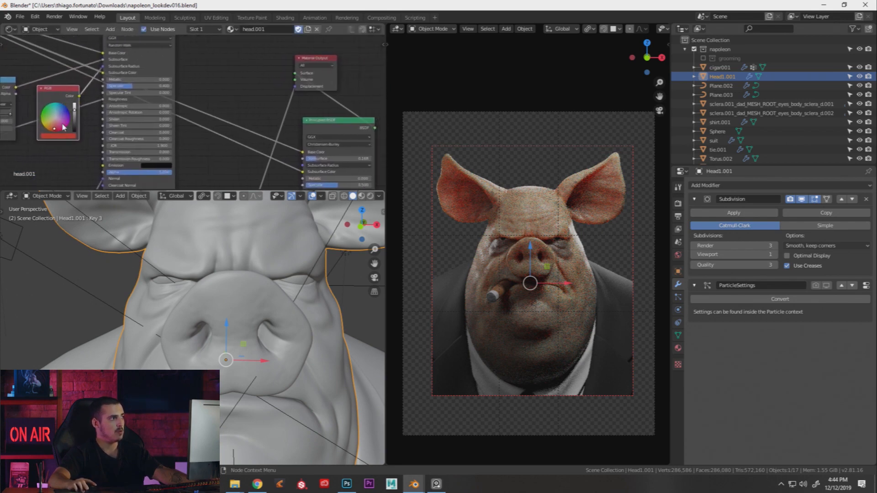
left_click_drag(80, 96, 303, 164)
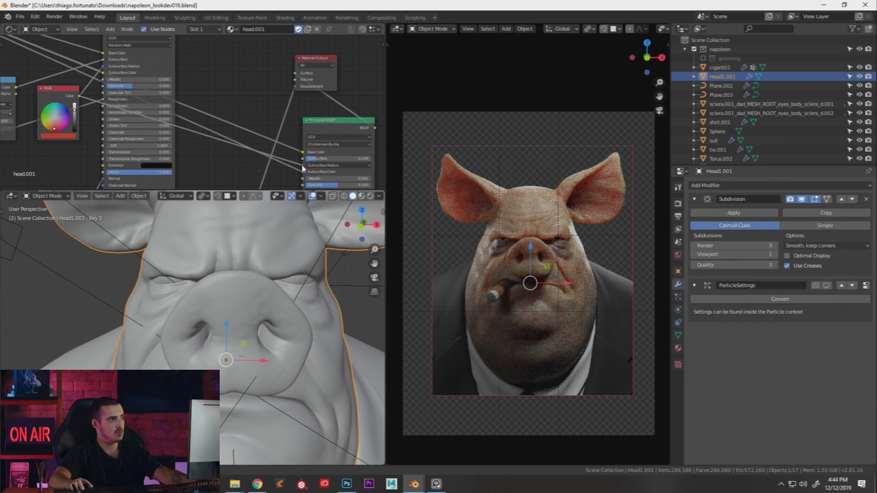
Move the Material Output node right and frame the colour ramp and image texture nodes
middle_click_drag(330, 172, 249, 150)
scroll(244, 146, "up", 4)
middle_click_drag(255, 92, 314, 102)
middle_click_drag(252, 118, 272, 119)
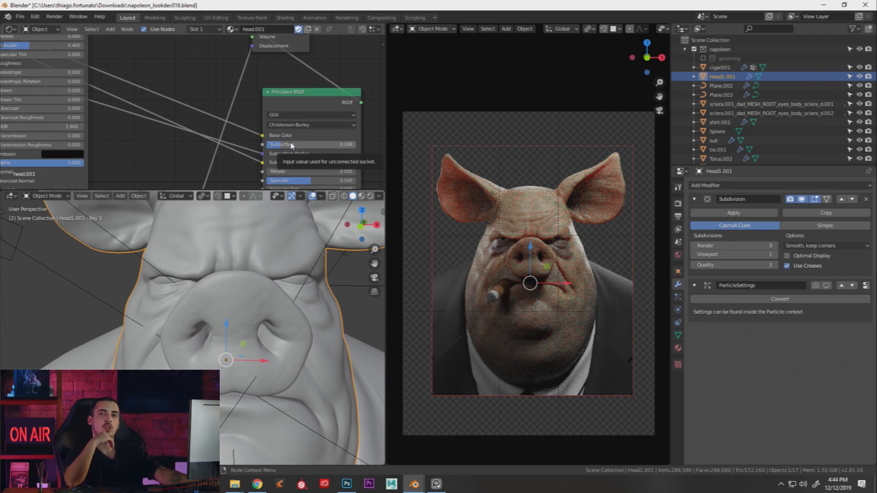
scroll(238, 111, "down", 2)
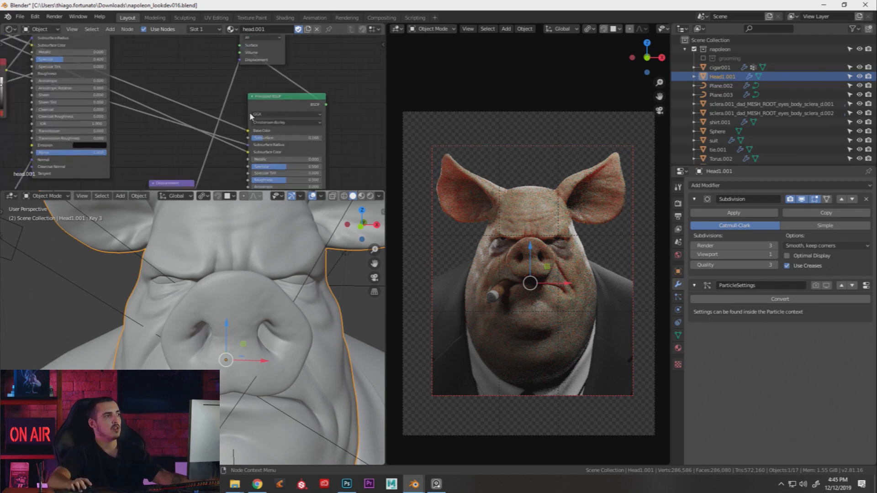
middle_click_drag(237, 98, 237, 121)
scroll(237, 121, "down", 4)
left_click_drag(262, 88, 358, 102)
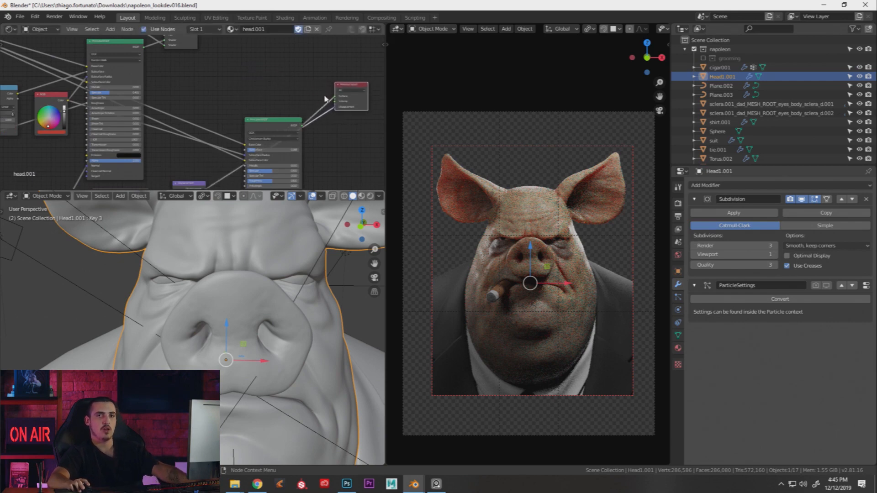
middle_click_drag(251, 102, 299, 115)
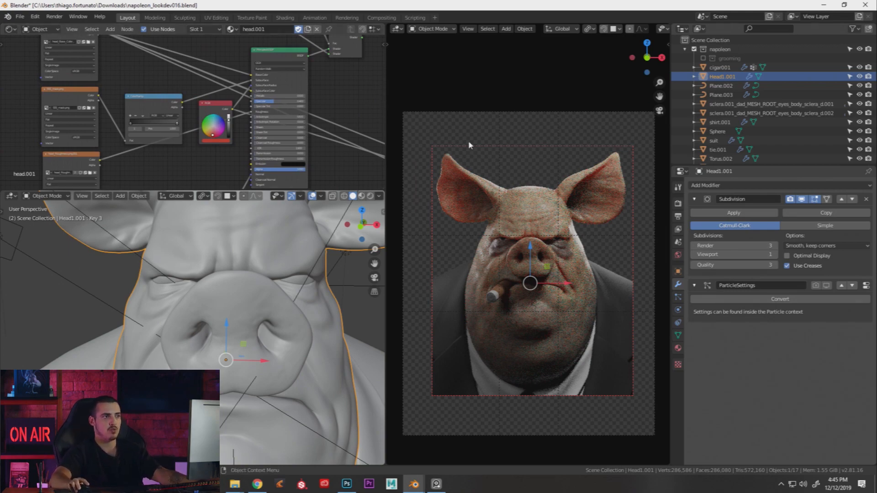
scroll(459, 209, "up", 1)
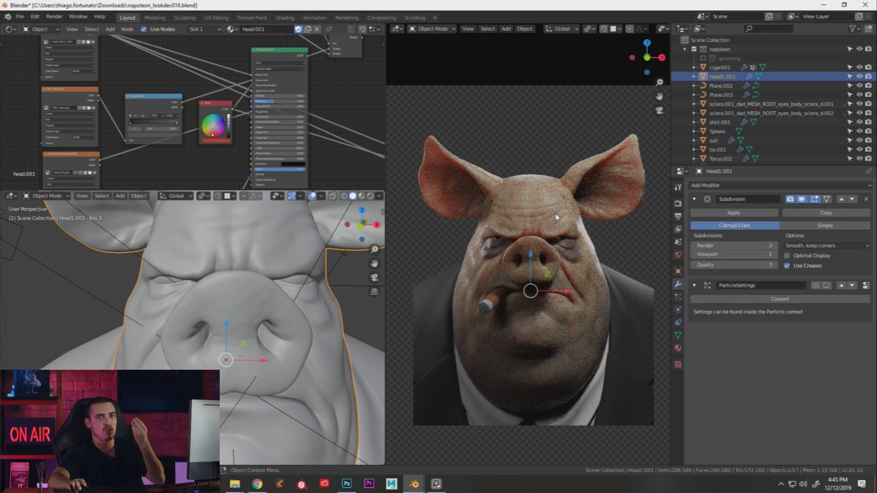
Set the Cycles viewport samples to 0 in the Render properties
left_click(678, 218)
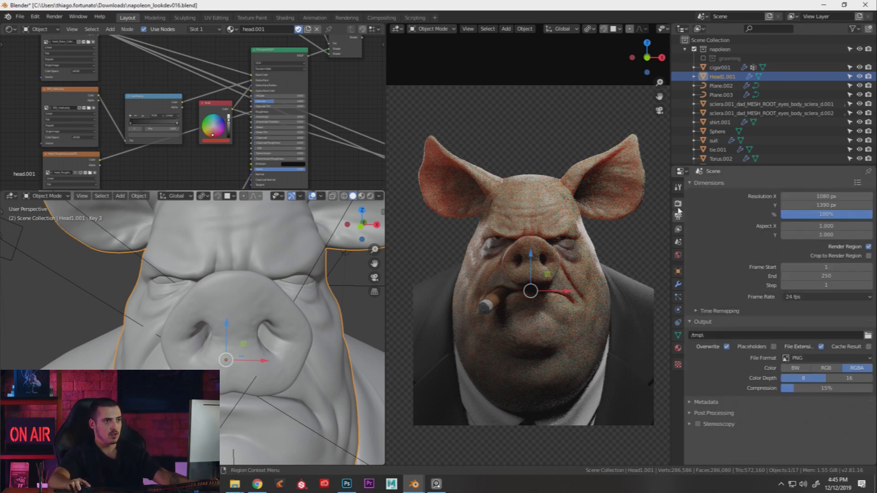
left_click(678, 203)
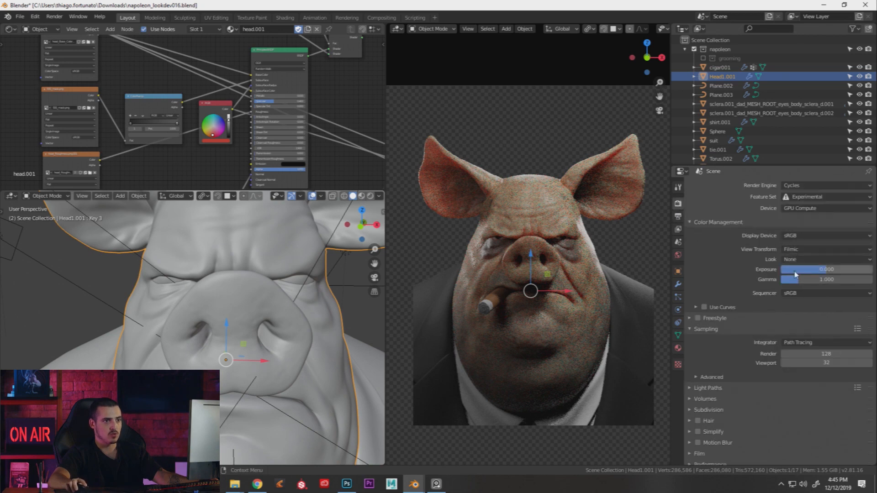
left_click(827, 363)
type("0")
key("Return")
Save the file as napoleon_lookdev016.blend and preview the SSS_mask texture in the render
key("ctrl+s")
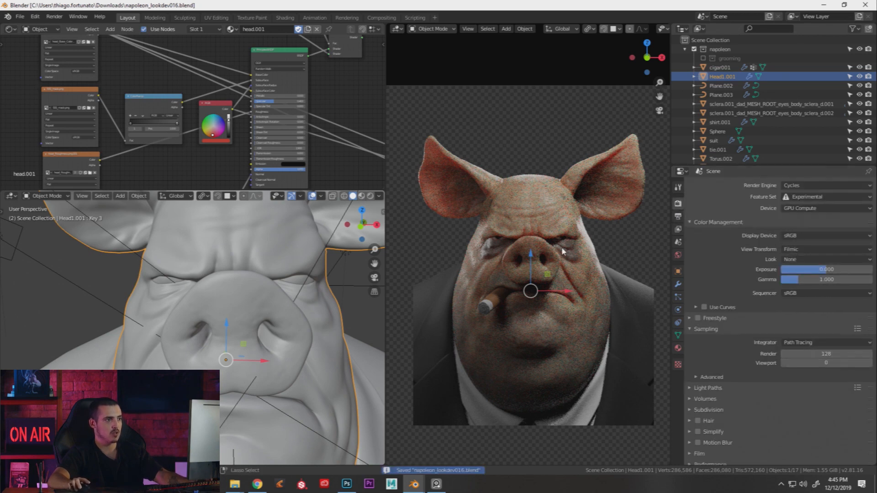
middle_click_drag(158, 99, 204, 119)
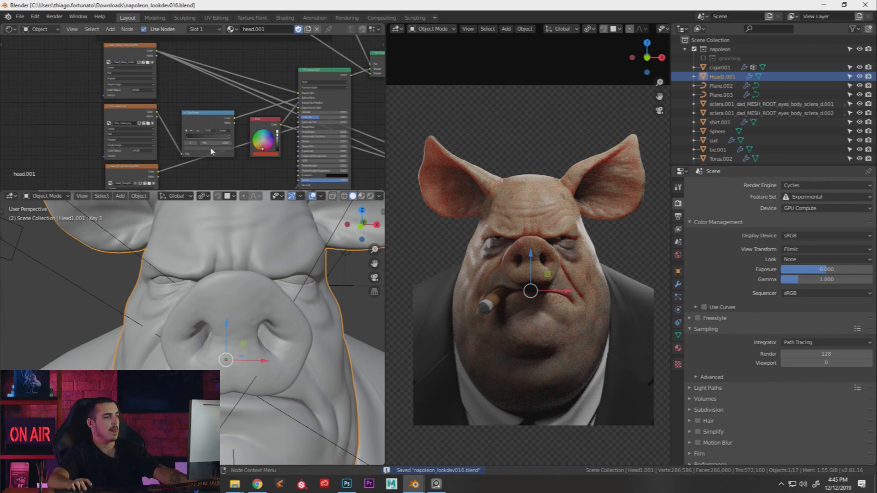
left_click(141, 118, "ctrl+shift")
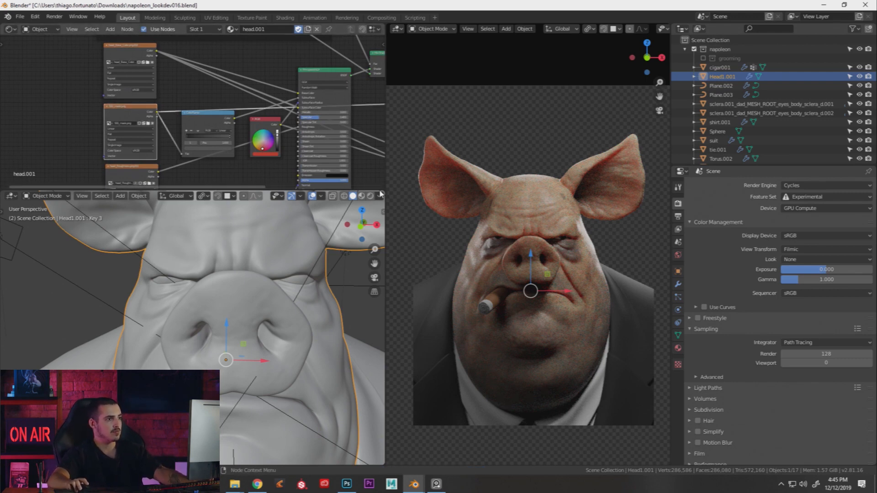
Orbit the rendered view around the pig head to inspect the subsurface mask from several angles
middle_click_drag(488, 184, 512, 194)
scroll(510, 190, "up", 8)
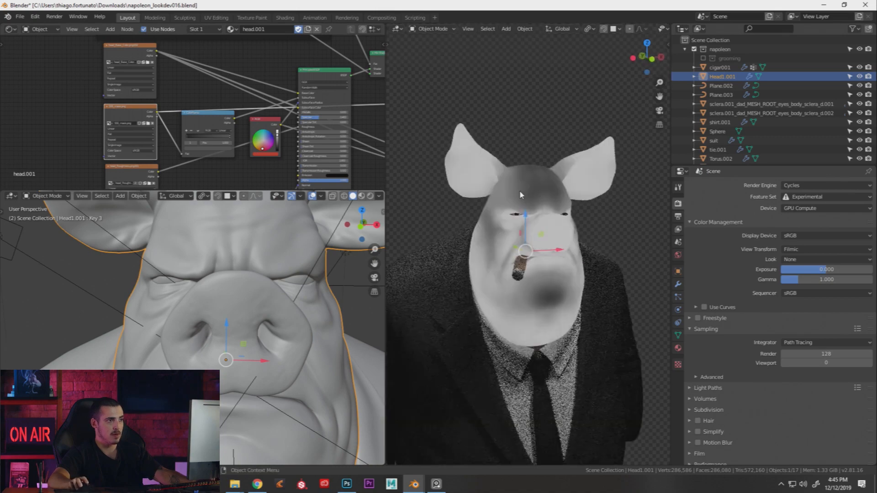
middle_click_drag(536, 206, 561, 284)
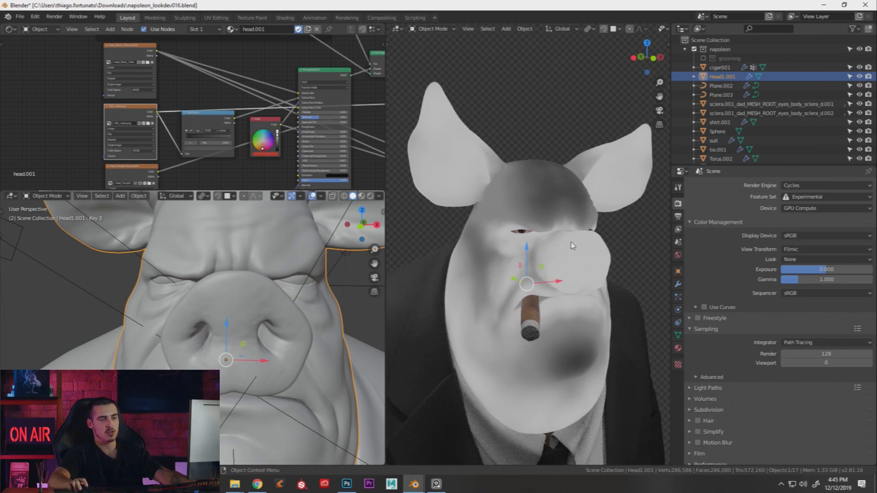
mouse_move(562, 218)
middle_mouse_down()
mouse_move(519, 211)
mouse_move(571, 249)
mouse_move(566, 260)
mouse_move(597, 258)
mouse_move(425, 265)
mouse_move(557, 275)
mouse_move(532, 254)
mouse_move(571, 257)
mouse_move(576, 229)
middle_mouse_up()
scroll(558, 258, "up", 2)
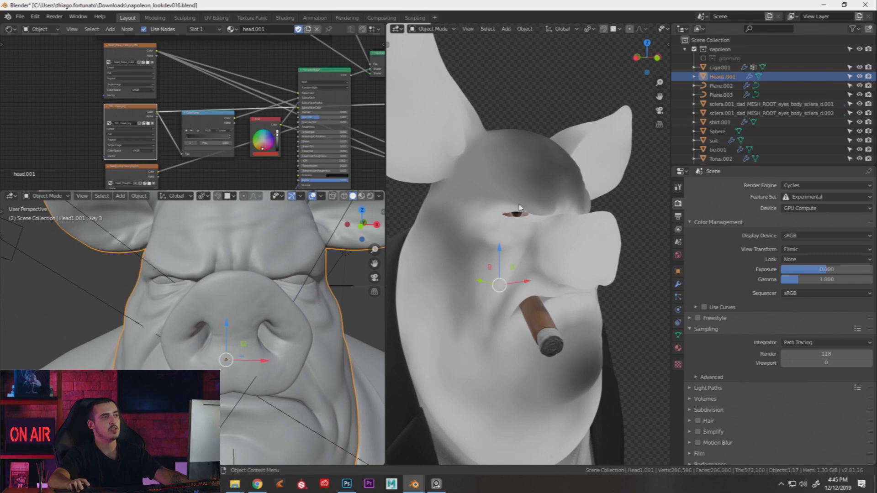
middle_click_drag(544, 326, 530, 300)
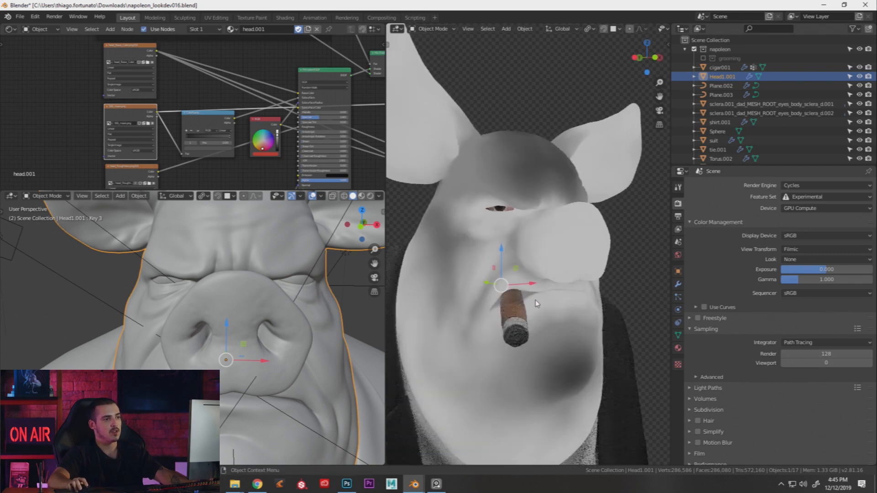
middle_click_drag(527, 345, 538, 316, "shift")
middle_click_drag(538, 315, 507, 353)
scroll(517, 358, "down", 2)
middle_click_drag(539, 198, 505, 219)
scroll(507, 210, "up", 1)
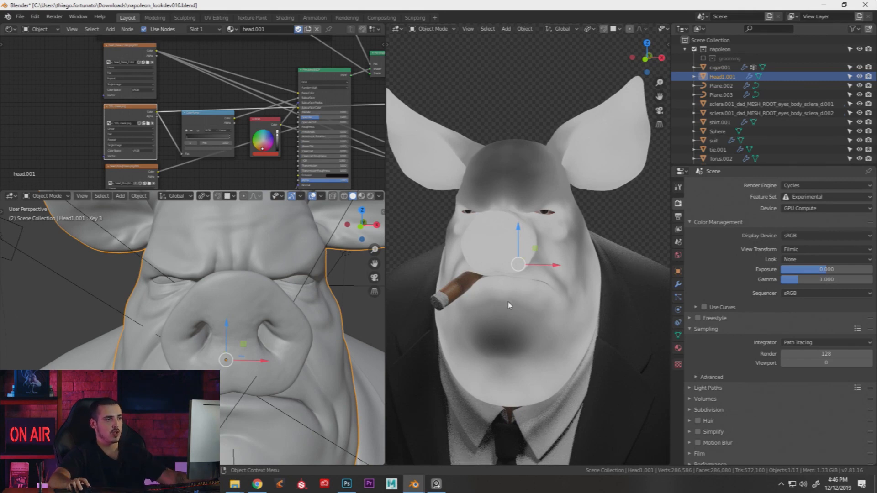
scroll(197, 118, "up", 2)
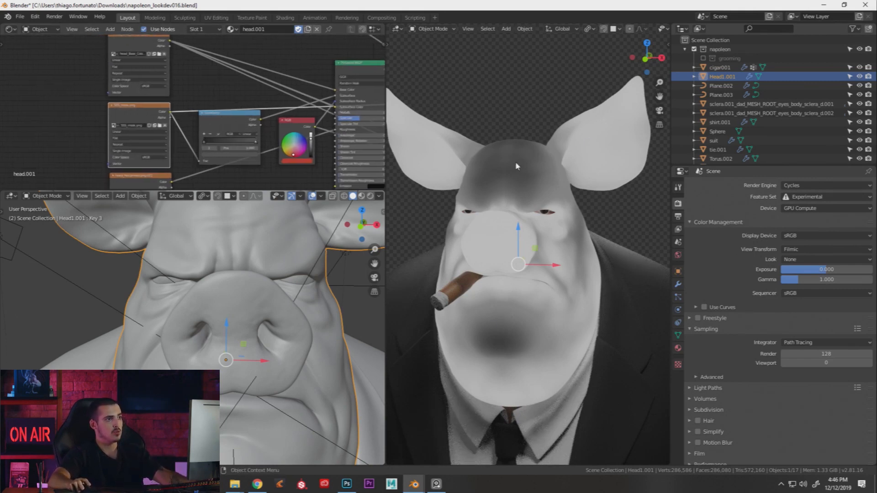
middle_click_drag(522, 165, 615, 137)
Drop the ColorRamp node onto the mask link
middle_click_drag(201, 122, 278, 123)
scroll(278, 123, "up", 1)
left_click(283, 123)
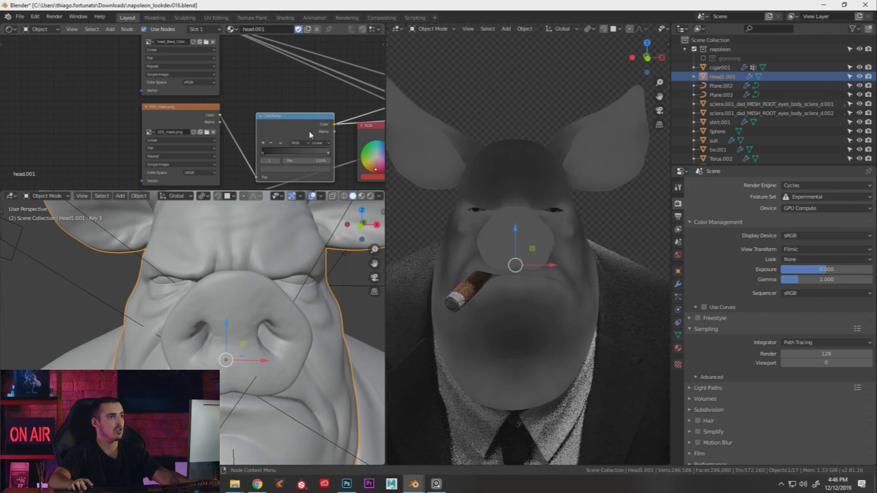
scroll(305, 130, "down", 5)
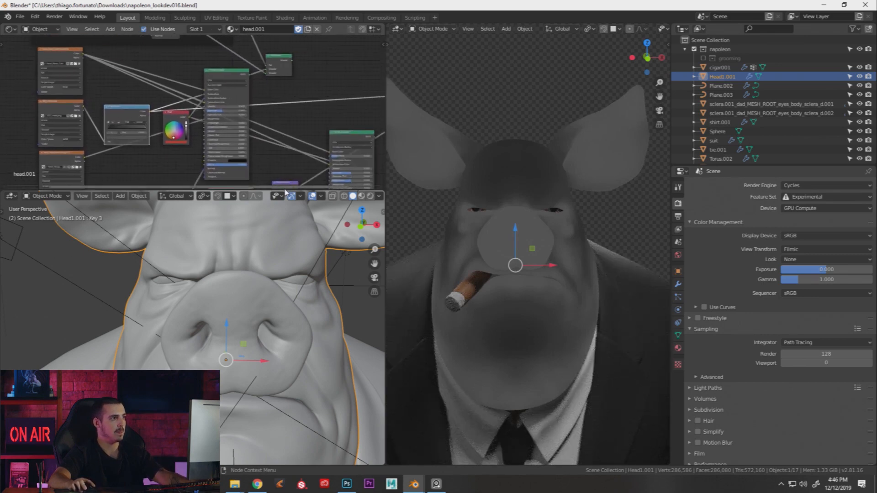
Make the node editor taller and preview the base colour, then the grey mask map, on the pig
left_click_drag(283, 187, 283, 262)
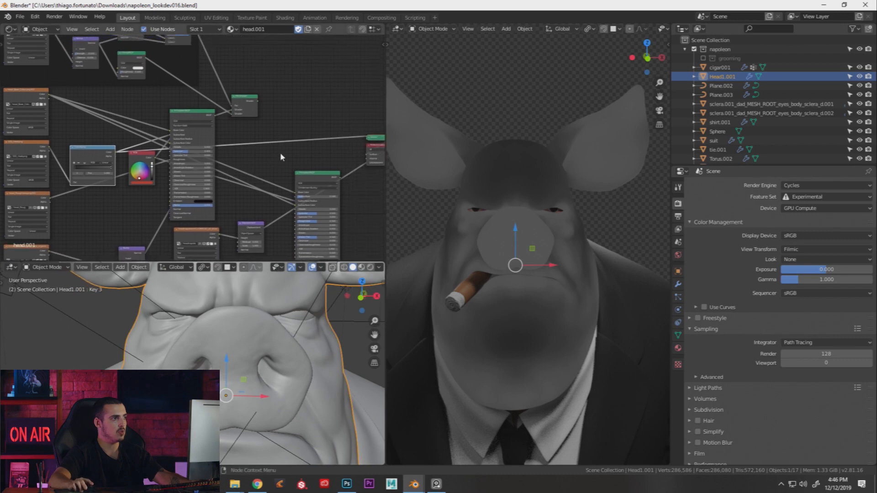
middle_click_drag(265, 136, 289, 140)
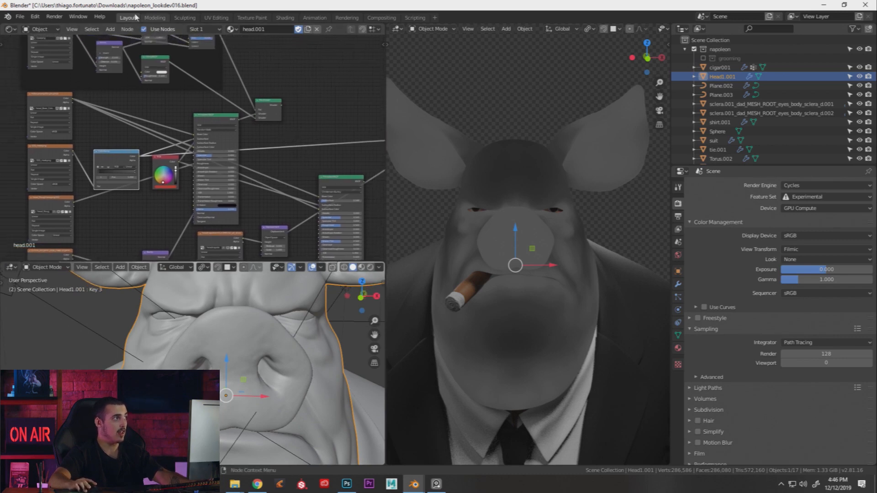
left_click(51, 96, "ctrl+shift")
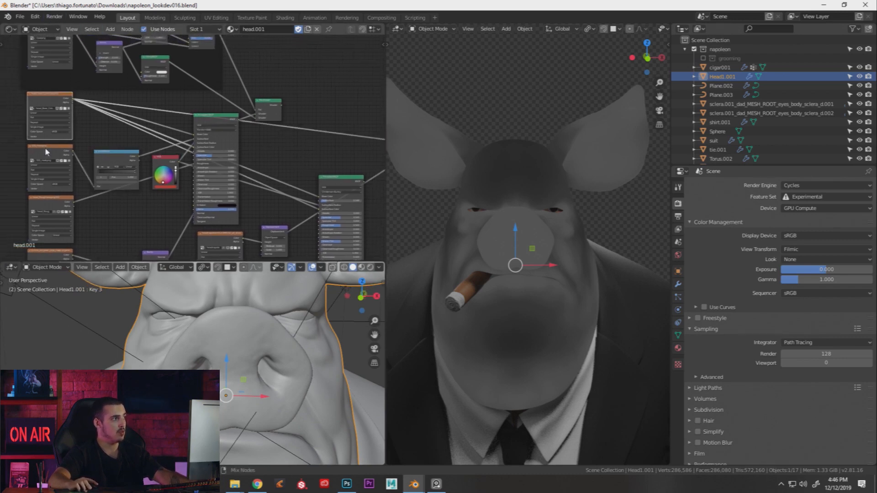
left_click(51, 148, "ctrl+shift")
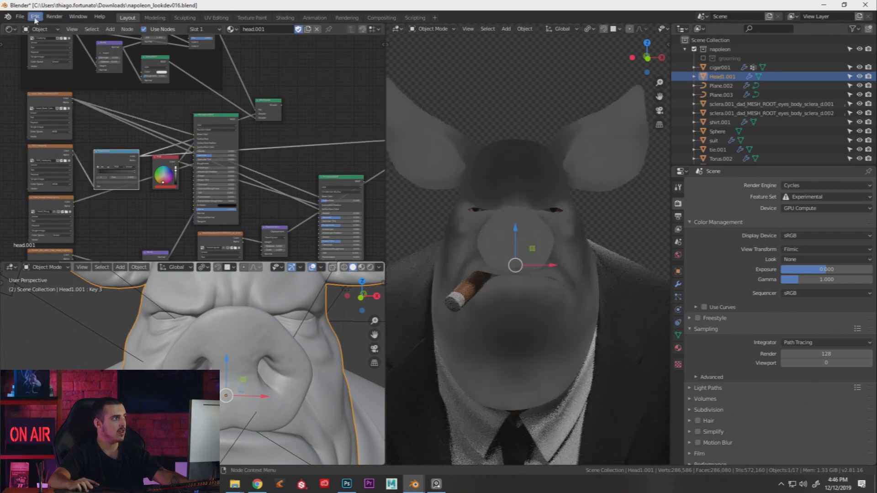
left_click(34, 16)
left_click(56, 147)
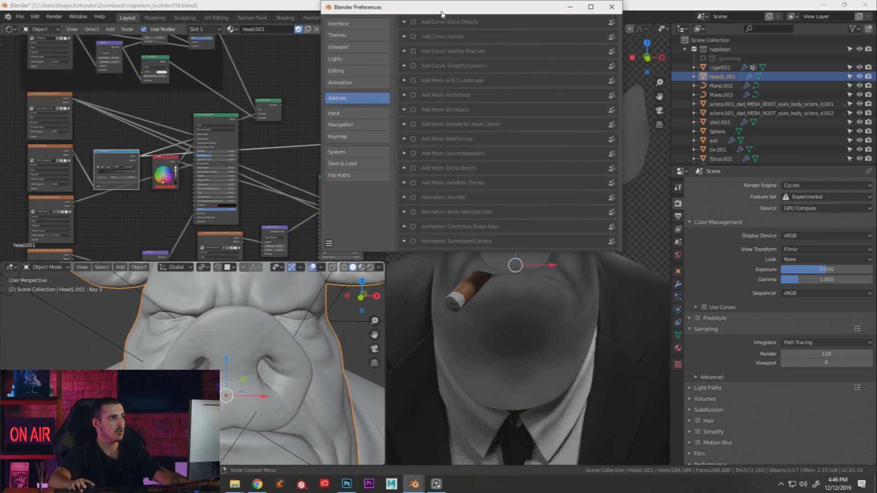
left_click_drag(440, 13, 439, 80)
scroll(539, 101, "up", 5)
left_click(566, 97)
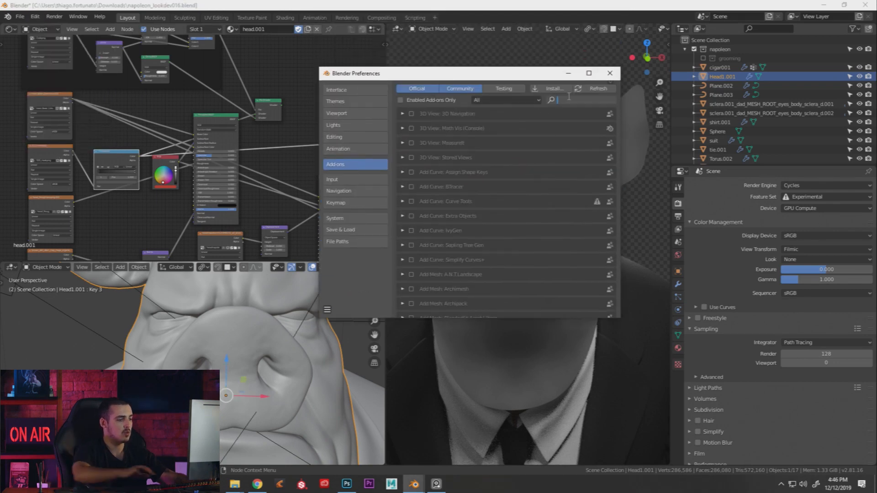
type("node")
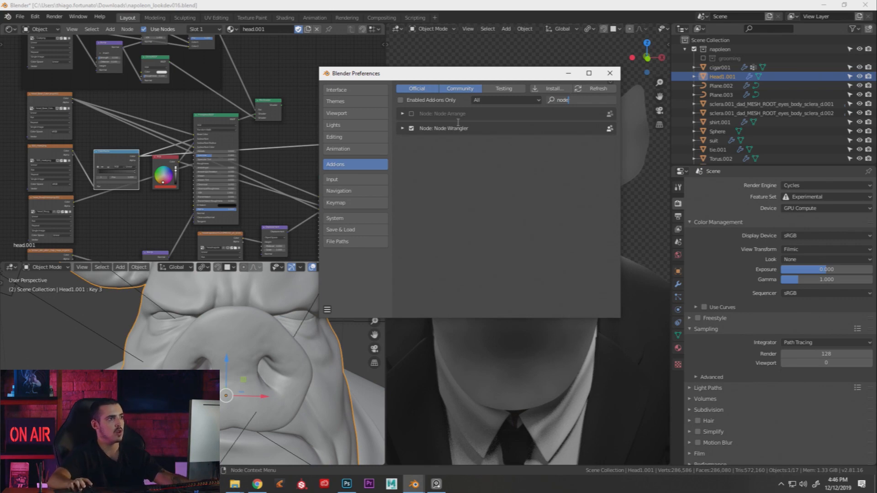
key("Return")
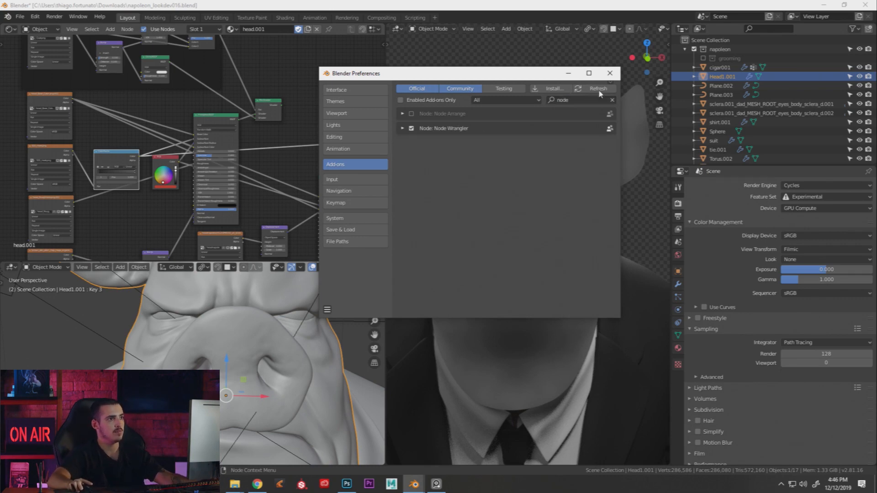
left_click(610, 73)
Add a new ColorRamp node to the head material's node tree
middle_click_drag(288, 177, 269, 170)
scroll(281, 153, "up", 1)
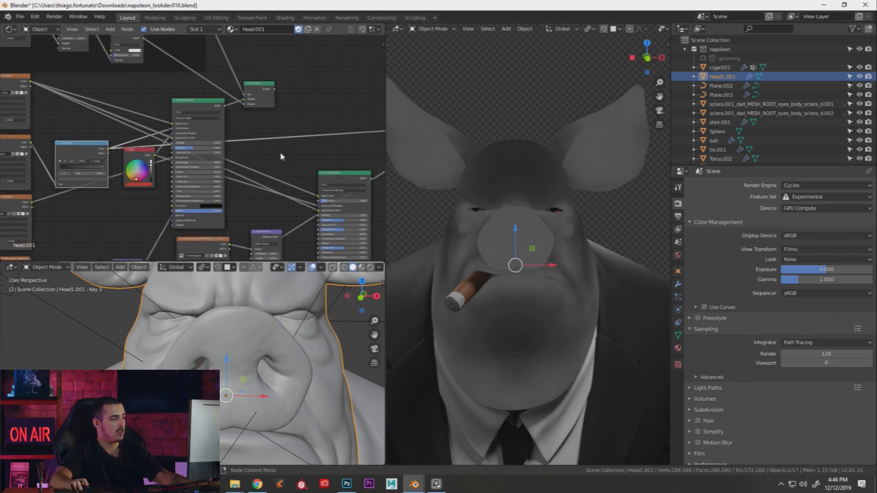
key("shift+a")
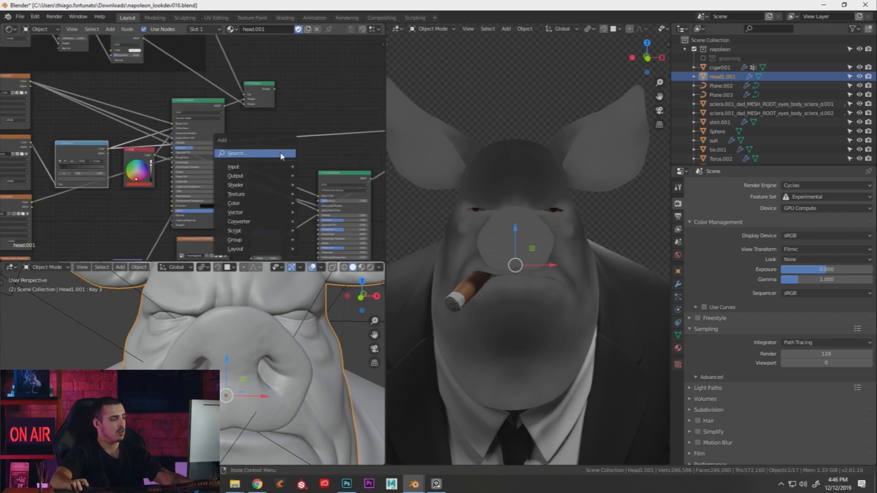
left_click(243, 154)
type("colo")
key("Down")
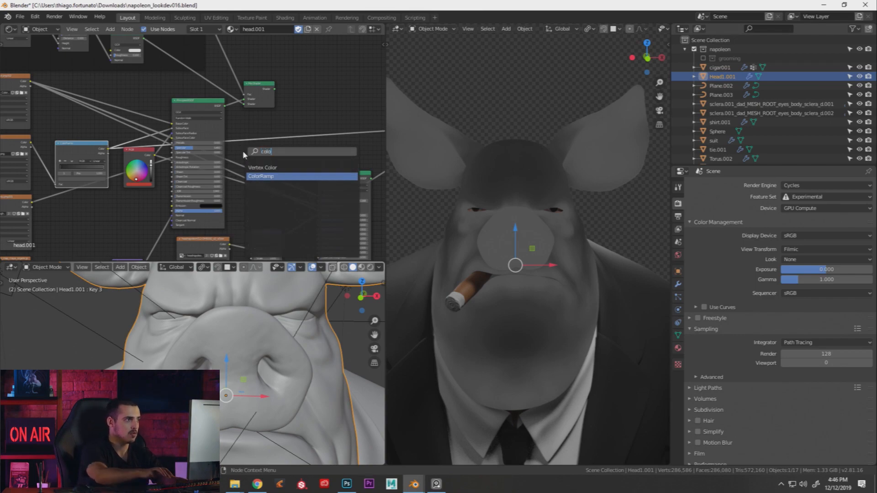
key("Return")
left_click(265, 118)
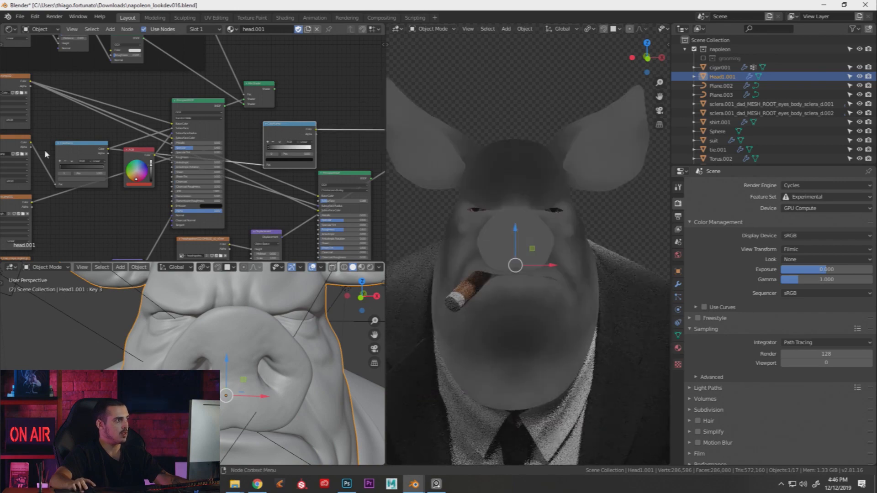
Link the texture colour to the ColorRamp Fac and move its stops to 0.205 and about 0.777
left_click_drag(31, 143, 264, 164)
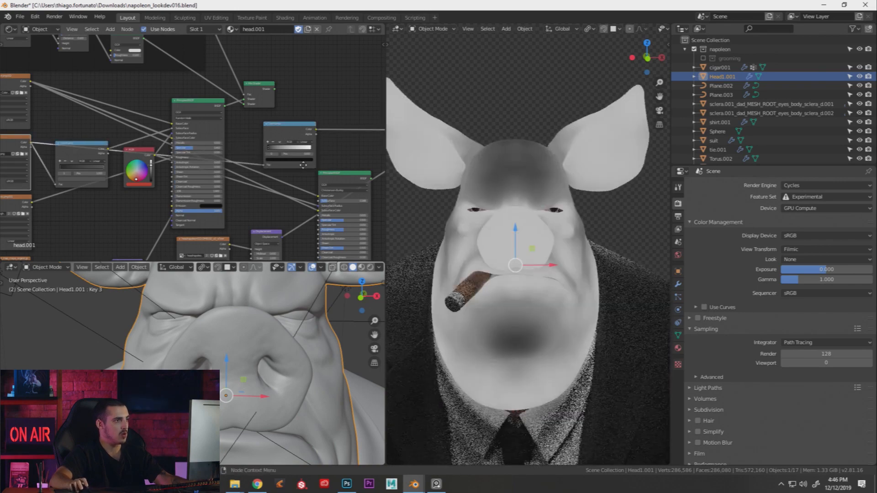
middle_click_drag(293, 129, 233, 142)
scroll(231, 142, "up", 2)
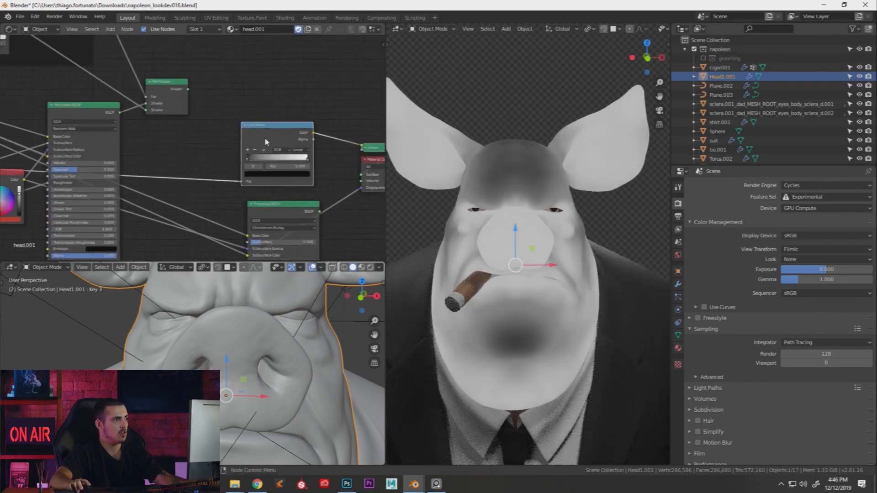
scroll(223, 143, "up", 3)
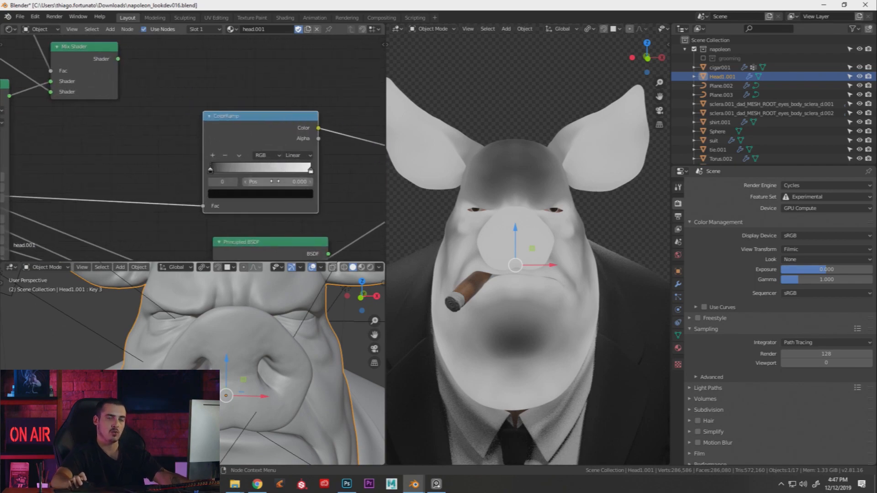
mouse_move(305, 173)
left_mouse_down()
mouse_move(222, 172)
mouse_move(324, 169)
left_mouse_up()
mouse_move(217, 171)
left_mouse_down()
mouse_move(299, 172)
mouse_move(208, 172)
left_mouse_up()
scroll(105, 171, "down", 1)
scroll(105, 171, "down", 2)
middle_click_drag(104, 171, 194, 160)
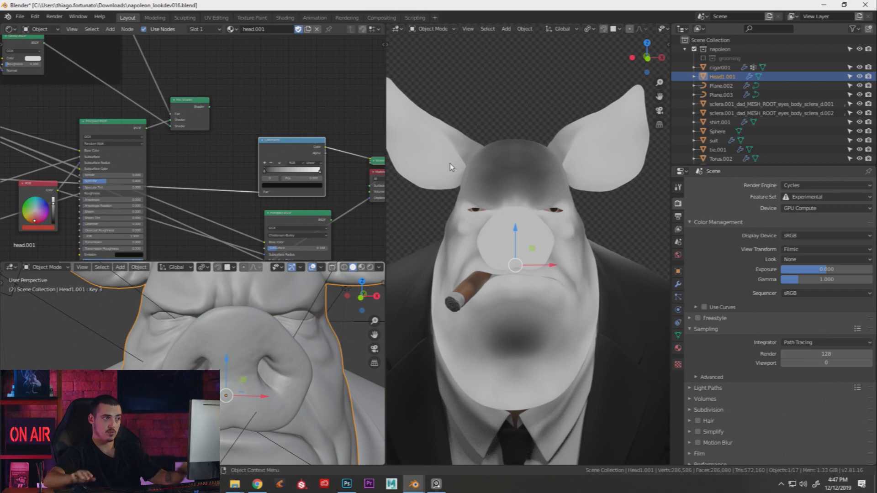
Link the texture output into the second Principled BSDF
middle_click_drag(242, 160, 256, 147)
scroll(261, 157, "down", 1)
middle_click_drag(114, 184, 169, 170)
scroll(169, 170, "down", 1)
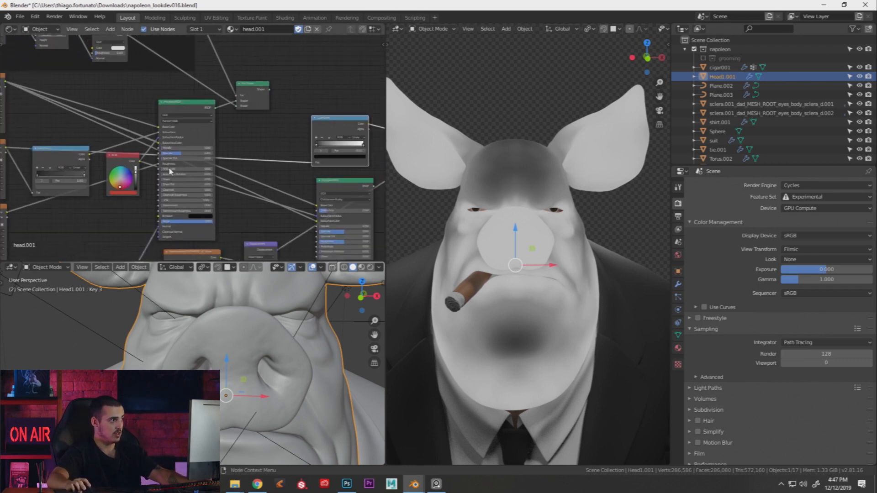
middle_click_drag(23, 151, 78, 146)
scroll(60, 147, "down", 2)
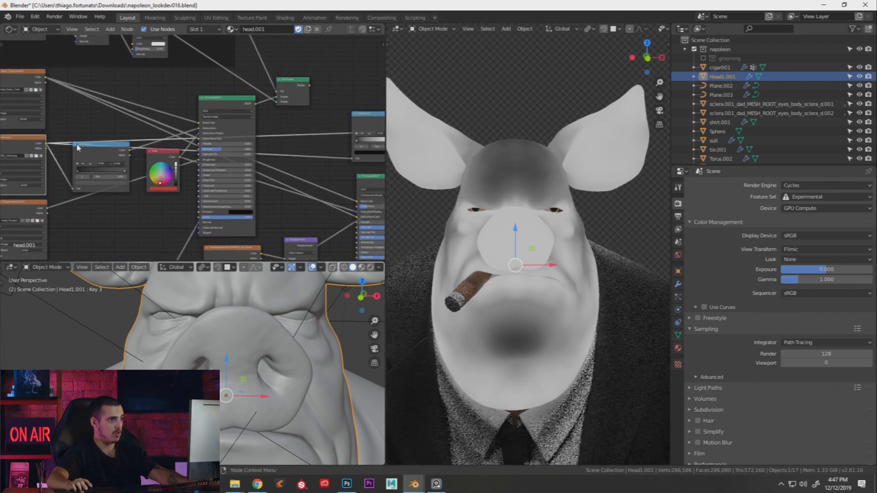
left_click_drag(58, 145, 346, 197)
Preview the second Principled BSDF's full-colour skin result on the head from a turned angle
middle_click_drag(348, 194, 291, 196)
scroll(291, 204, "up", 2)
left_click_drag(314, 175, 309, 173)
left_click(310, 109)
left_click(304, 173, "ctrl+shift")
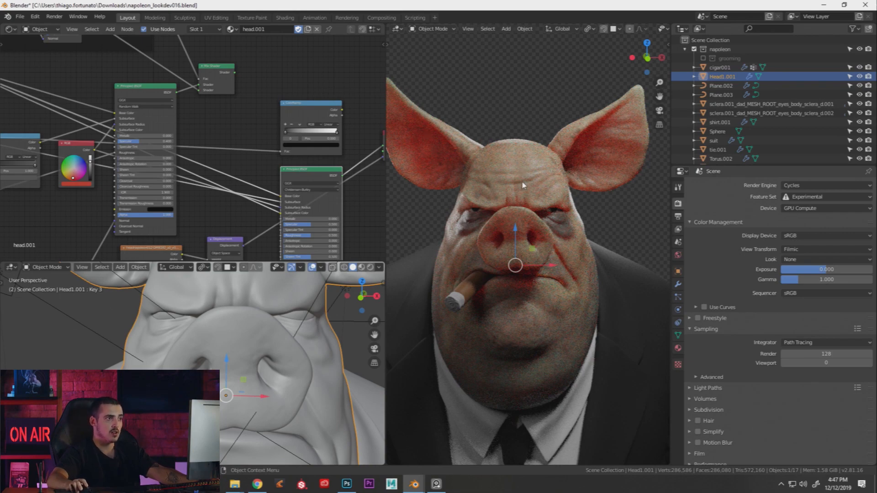
middle_click_drag(505, 171, 526, 174)
middle_click_drag(195, 132, 248, 138)
scroll(248, 137, "down", 1)
Preview the first and then the second ColorRamp mask on the pig head
middle_click_drag(124, 145, 189, 141)
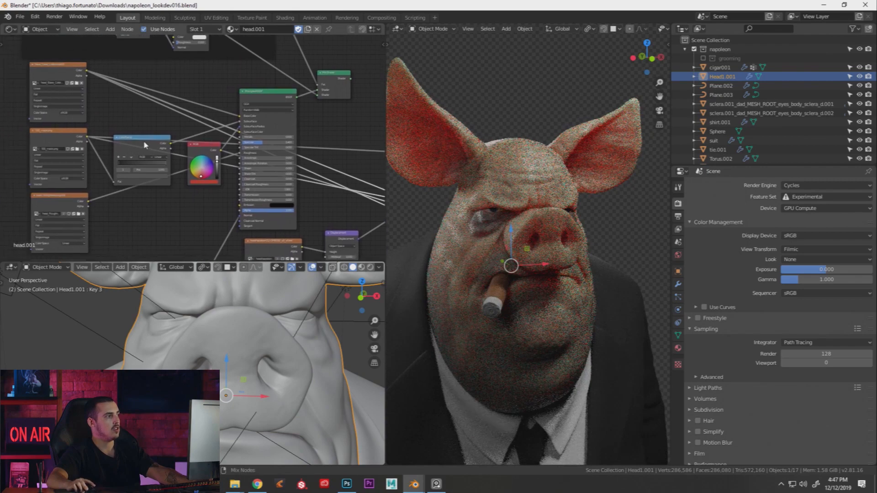
left_click(144, 143, "ctrl+shift")
middle_click_drag(338, 130, 228, 137)
left_click(308, 122, "ctrl+shift")
middle_click_drag(308, 124, 237, 137)
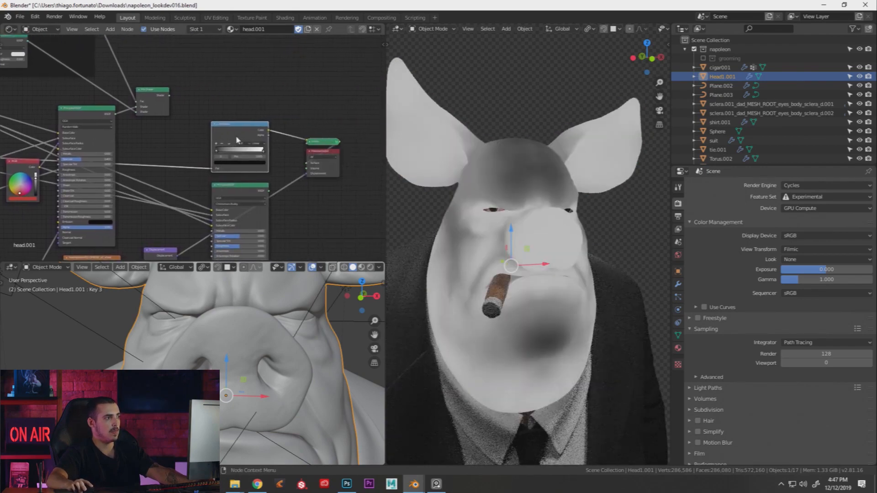
Darken the ColorRamp's white stop by lowering its brightness below 0.778
scroll(236, 135, "up", 4)
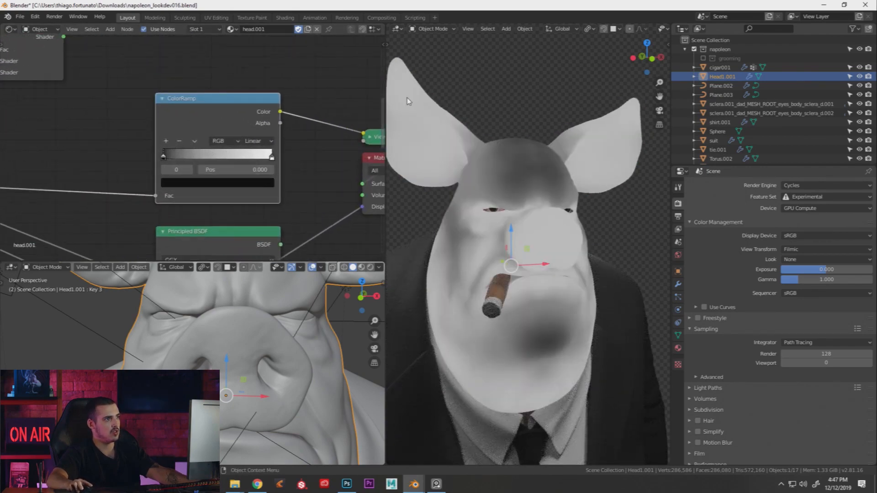
left_click(272, 157)
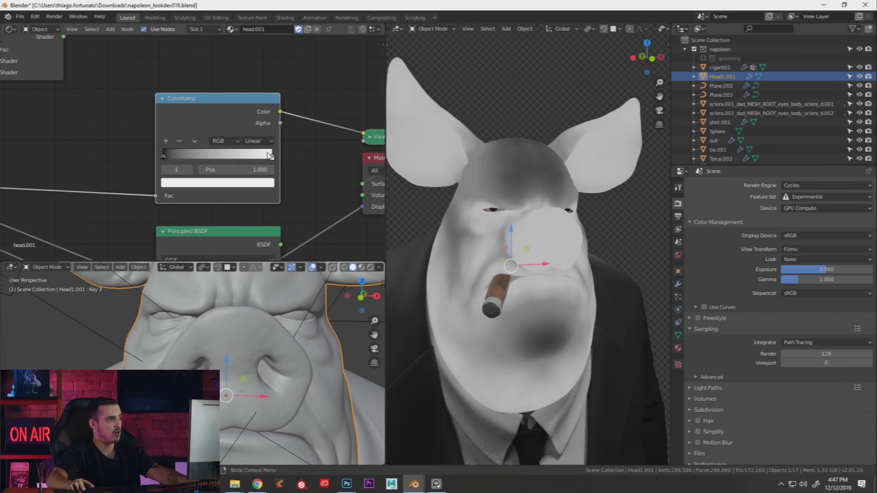
left_click(261, 183)
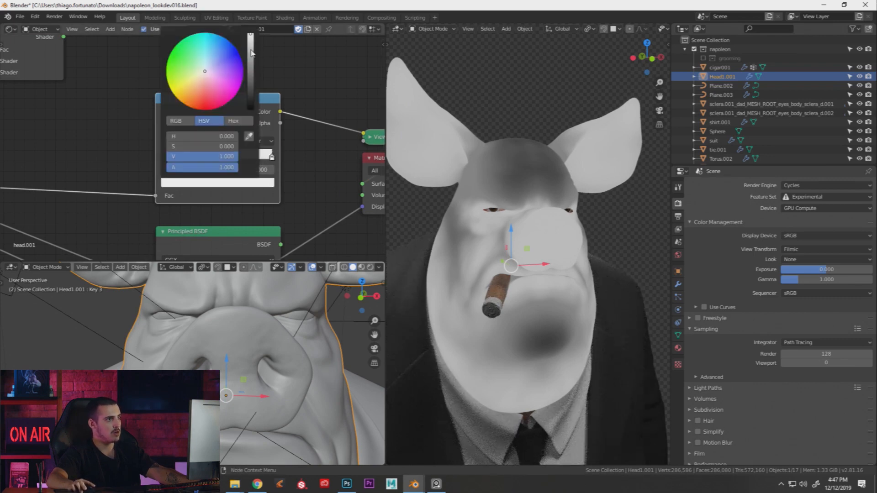
left_click(251, 54)
left_click(250, 61)
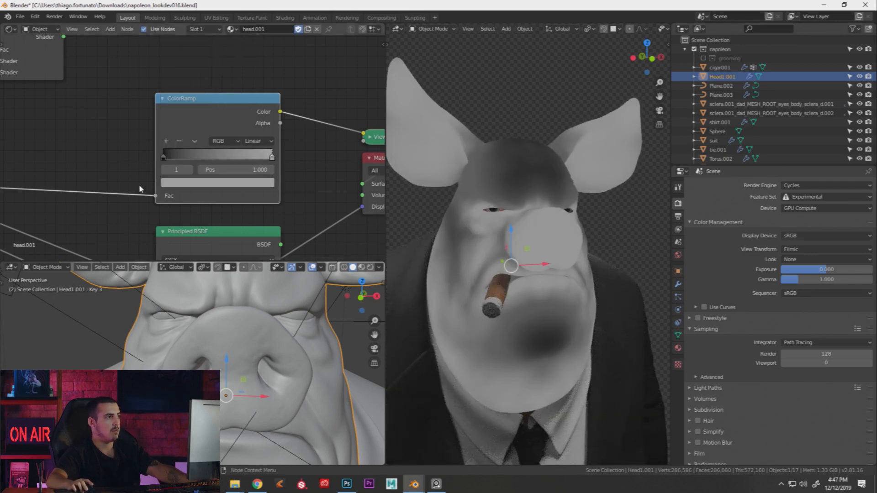
Check the black stop's colour, then preview the left ColorRamp as a mask on the head
left_click(168, 156)
left_click(179, 182)
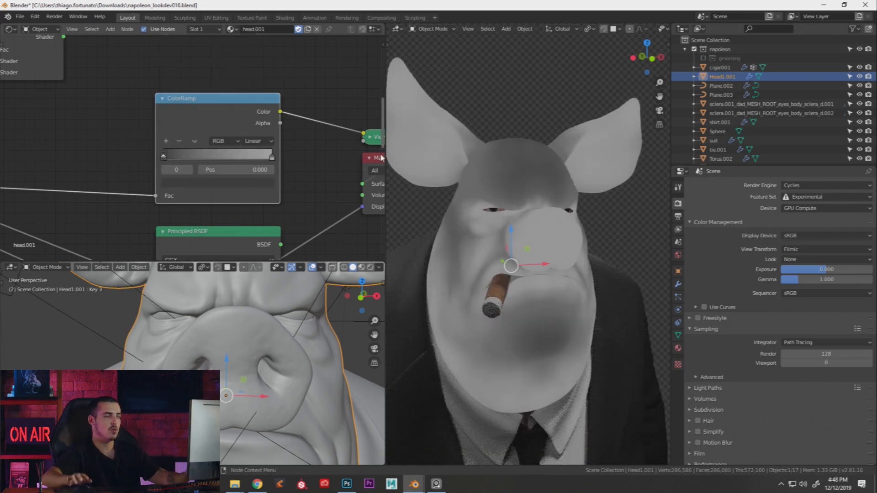
scroll(233, 157, "down", 3)
middle_click_drag(124, 161, 205, 170)
scroll(204, 167, "down", 3)
middle_click_drag(82, 173, 196, 173)
middle_click_drag(19, 179, 166, 182)
left_click(154, 187, "ctrl+shift")
middle_click_drag(306, 188, 210, 165)
scroll(210, 164, "down", 3)
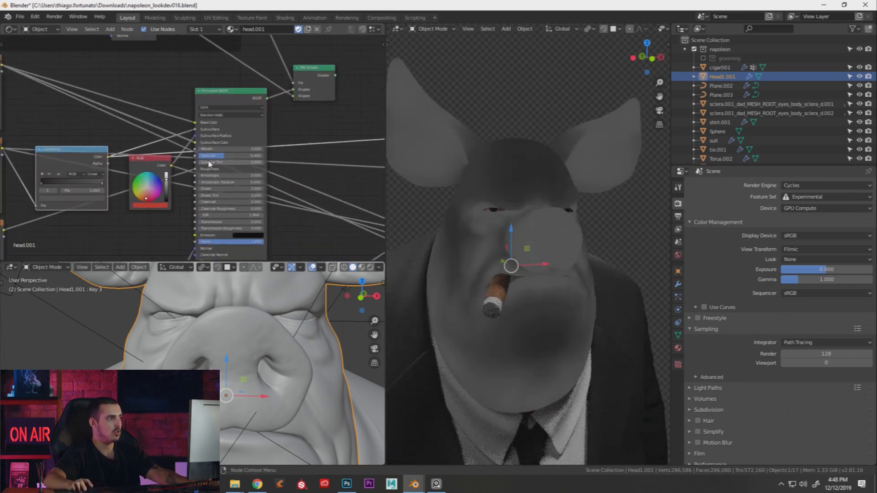
Connect the ColorRamp Color output to the second Principled BSDF's Subsurface input
middle_click_drag(141, 166, 98, 159)
left_click_drag(79, 151, 319, 210)
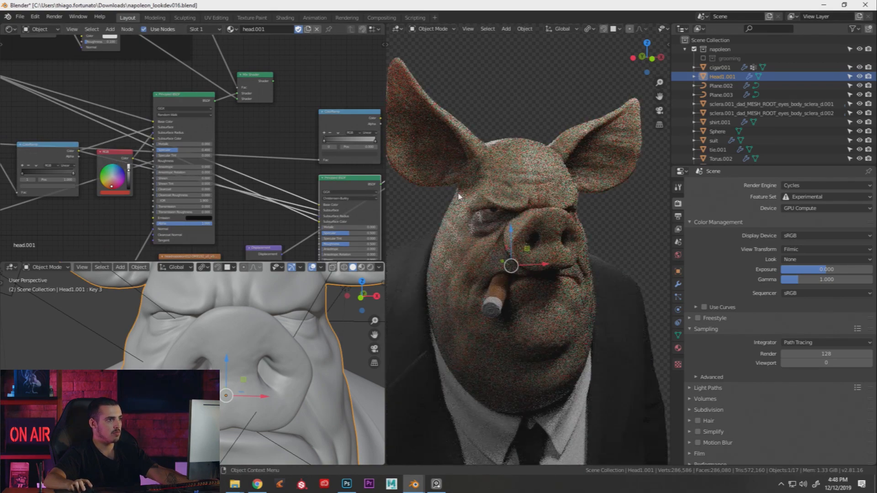
middle_click_drag(457, 193, 437, 189)
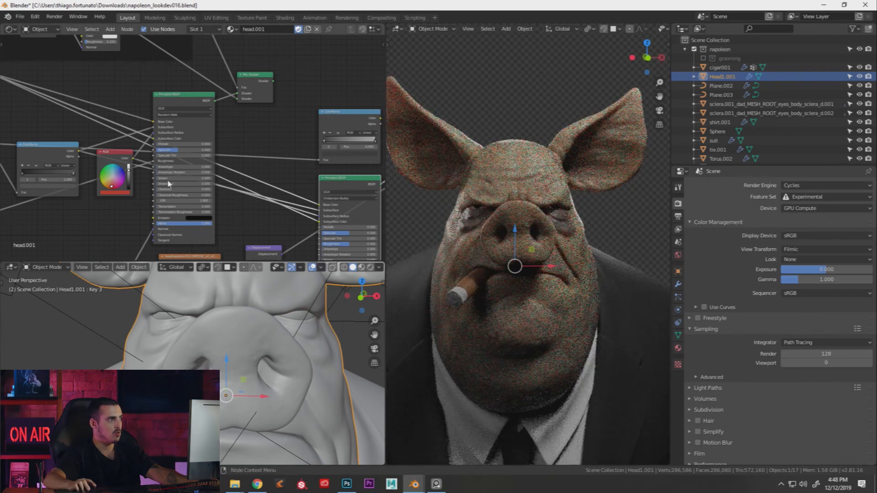
Move the ColorRamp node to the far left of the node tree, slightly lower
middle_click_drag(64, 163, 163, 165)
mouse_move(154, 149)
left_mouse_down()
mouse_move(149, 162)
mouse_move(148, 152)
left_mouse_up()
scroll(368, 164, "down", 1)
middle_click_drag(368, 165, 300, 164)
left_click(313, 119)
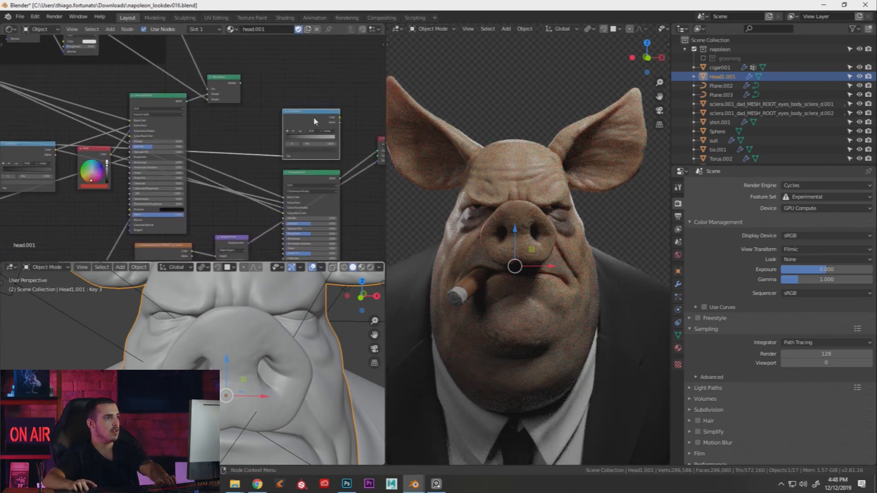
left_click_drag(314, 117, 31, 143)
middle_click_drag(447, 155, 519, 231)
scroll(486, 170, "down", 3)
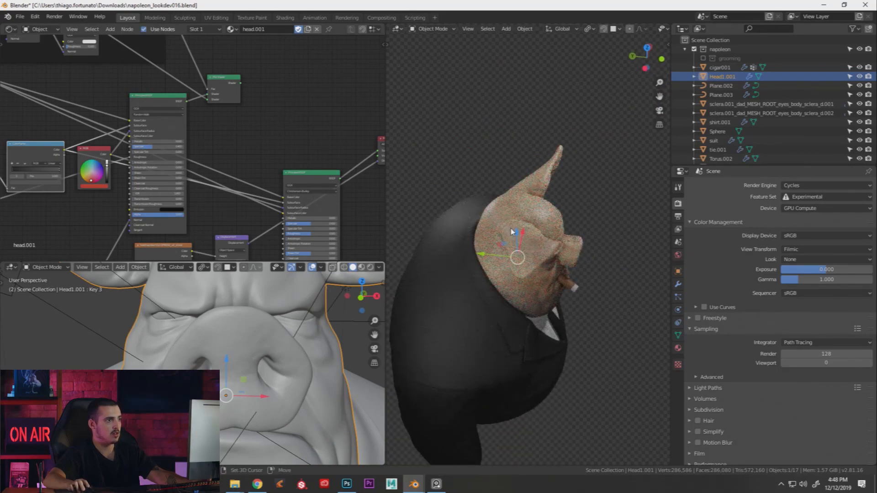
key("alt+a")
key("shift+a")
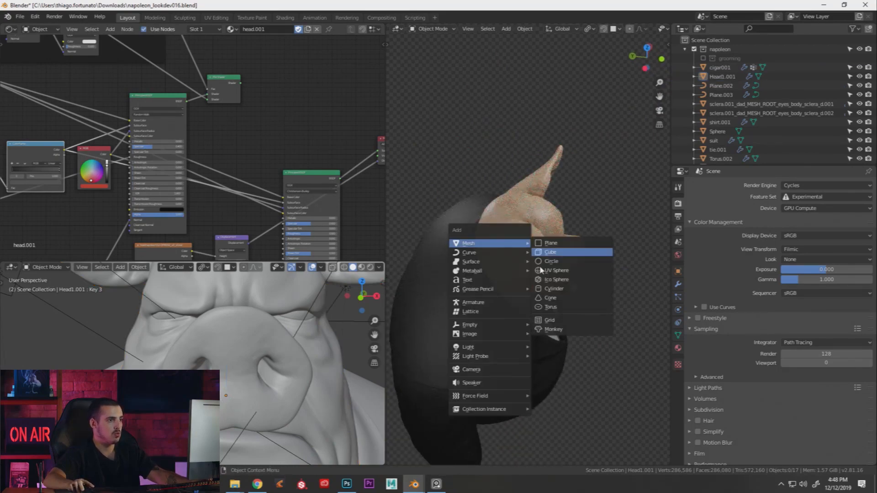
mouse_move(533, 351)
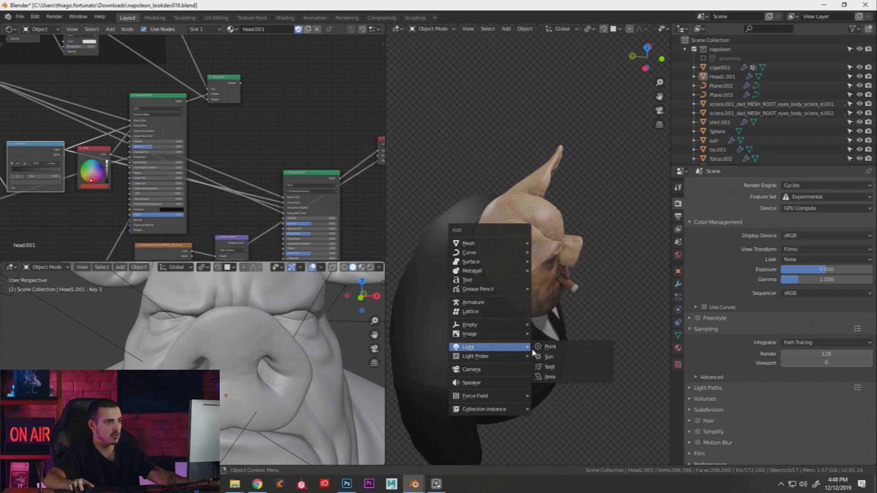
left_click(548, 377)
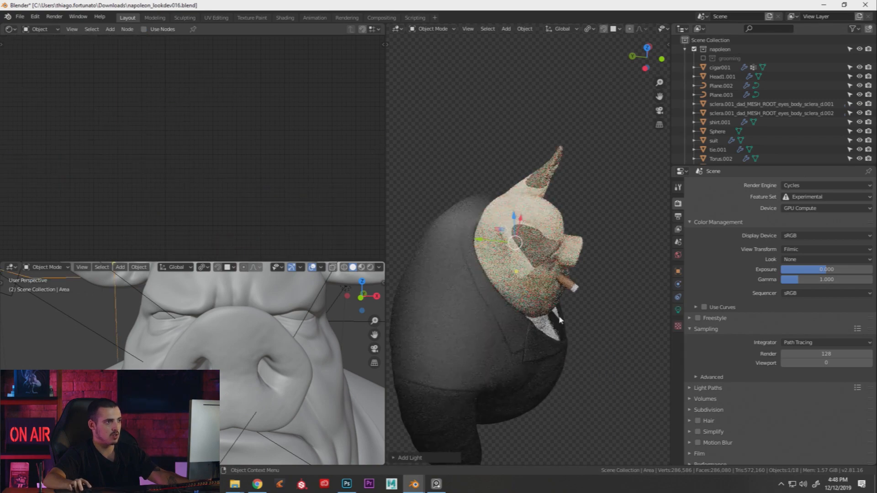
key("g")
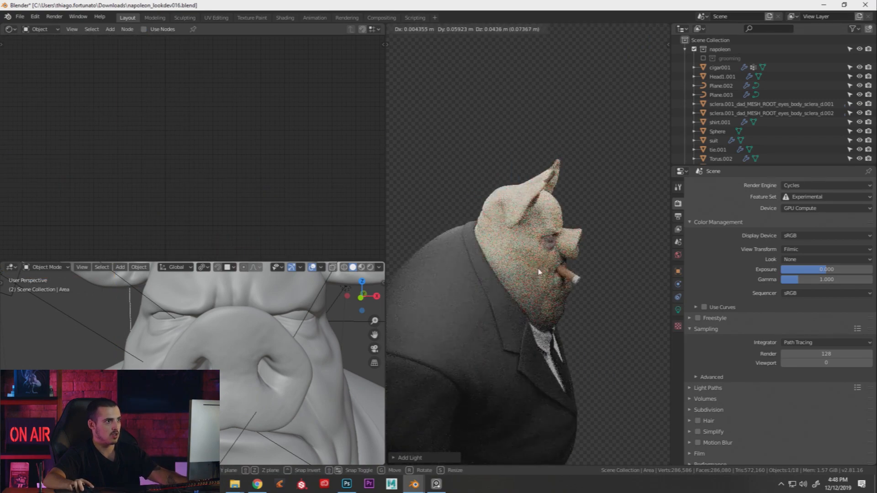
left_click(539, 273)
scroll(250, 331, "down", 7)
middle_click_drag(249, 331, 263, 355)
key("s")
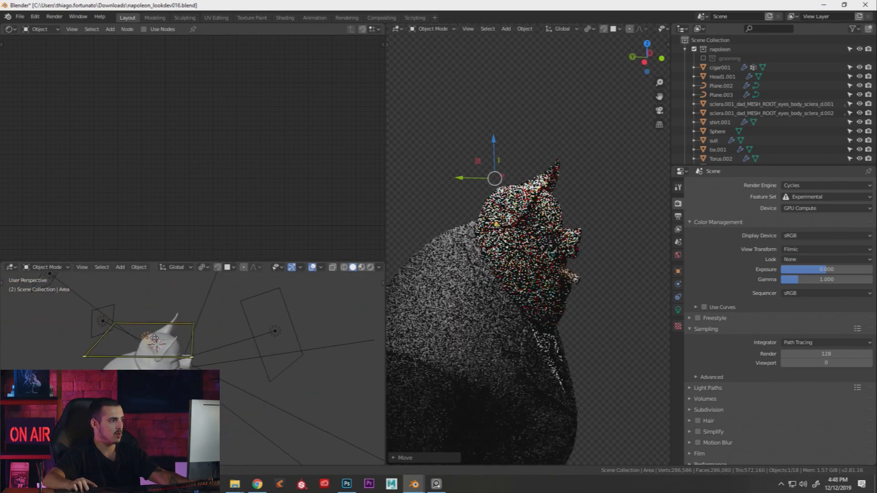
left_click(209, 347)
middle_click_drag(210, 349, 226, 333)
key("t")
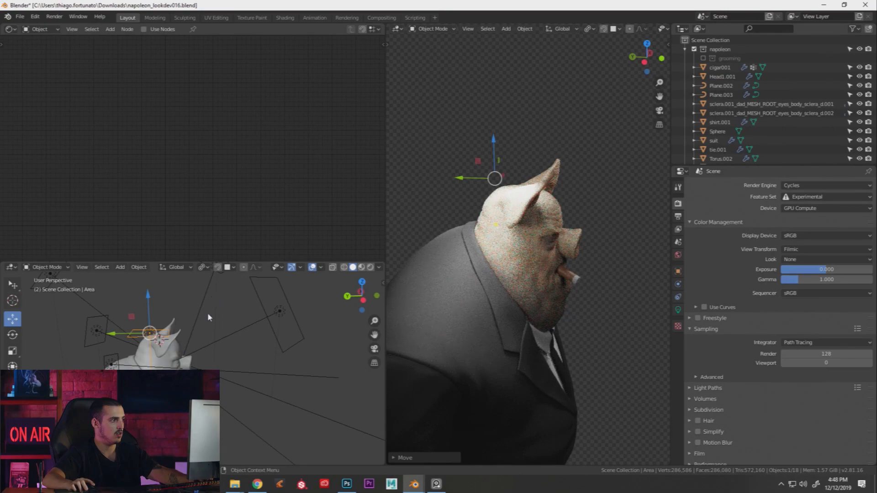
key("t")
key("r")
left_click(199, 293)
middle_click_drag(532, 218, 455, 200)
scroll(475, 244, "up", 3)
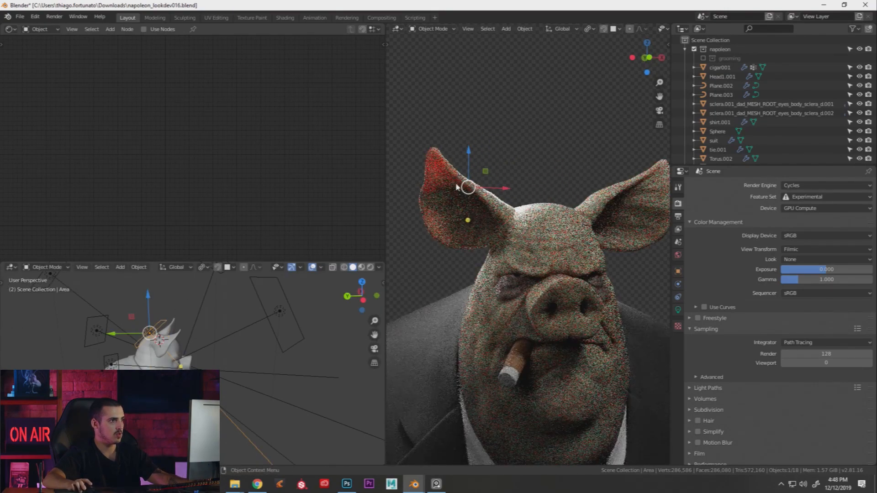
middle_click_drag(223, 326, 229, 328)
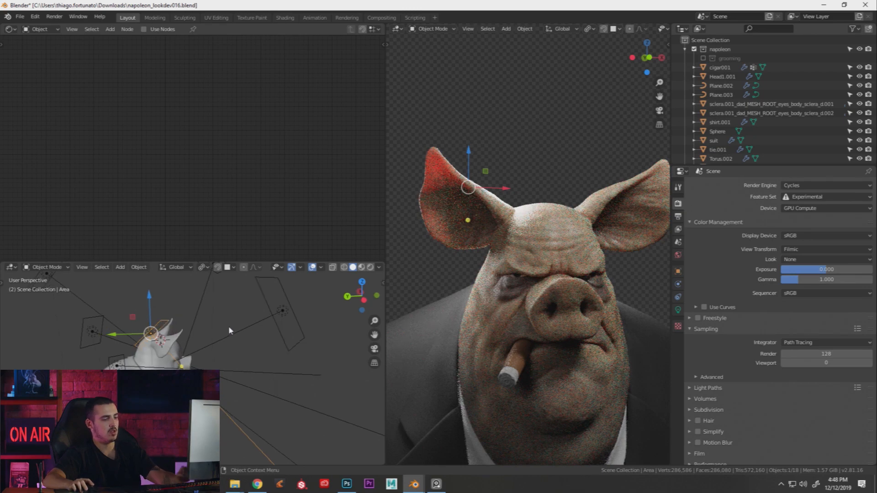
key("Delete")
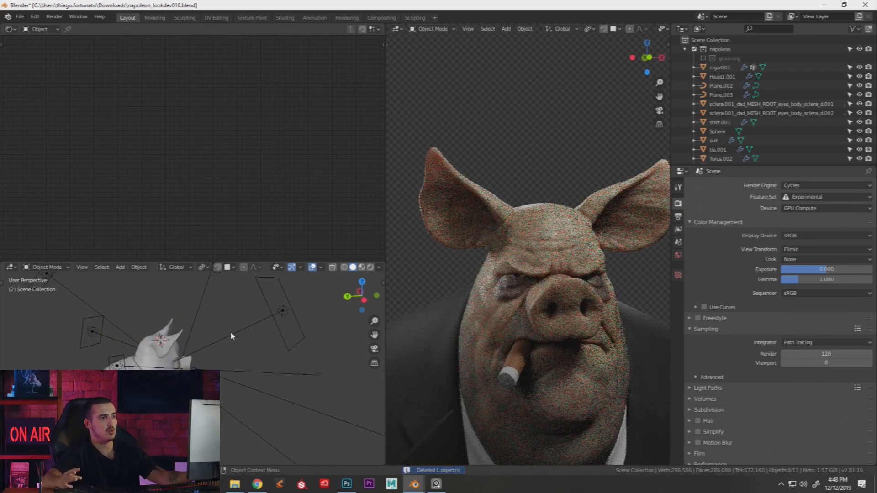
left_click(491, 228)
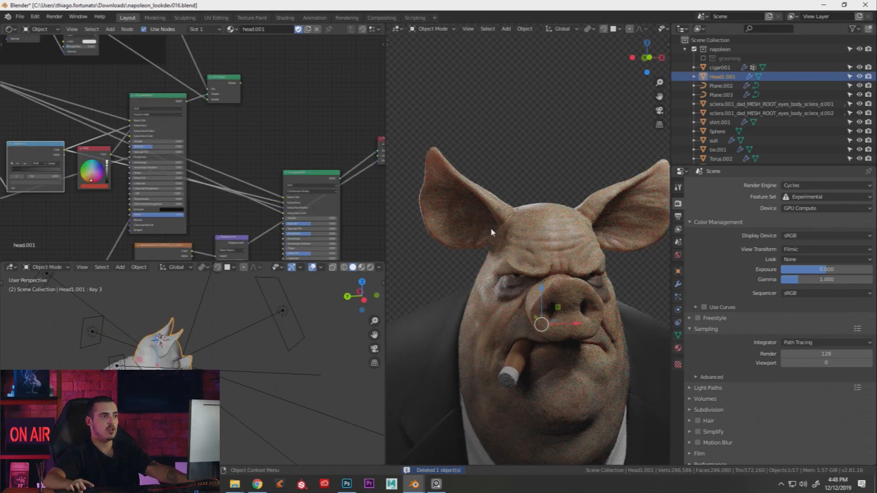
middle_click_drag(231, 324, 195, 337)
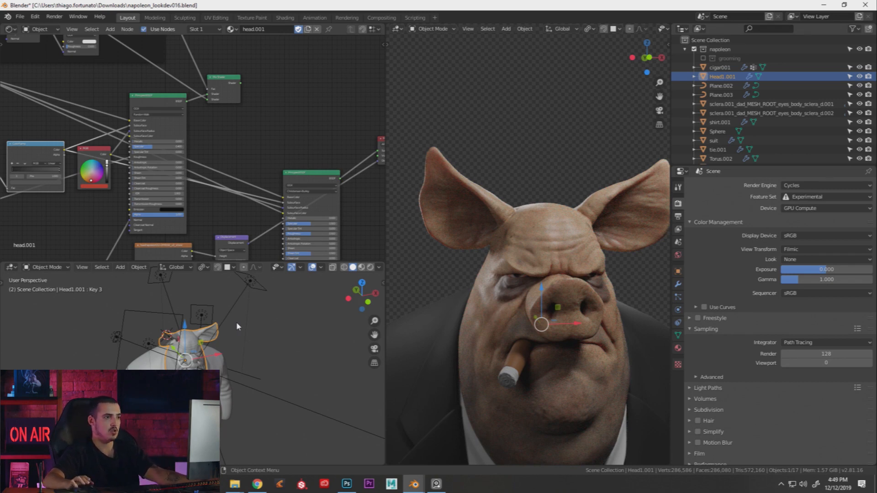
left_click(231, 309)
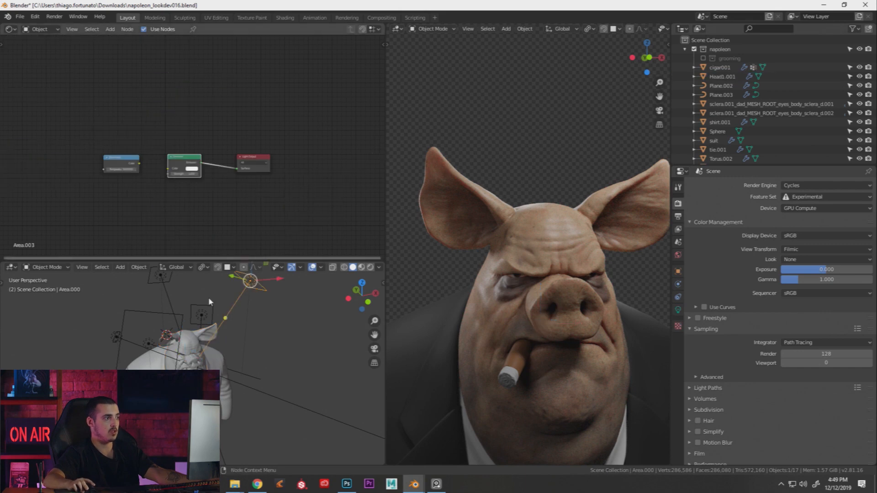
left_click(211, 332)
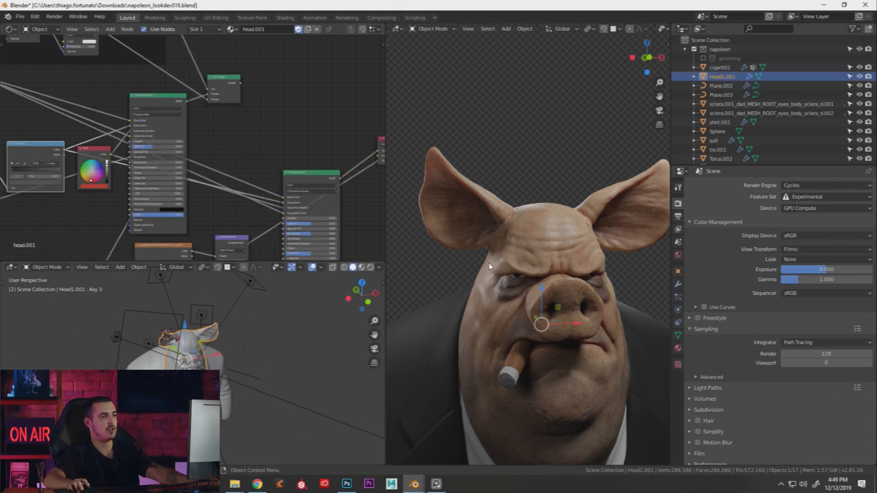
middle_click_drag(503, 242, 497, 239)
middle_click_drag(282, 198, 462, 170)
scroll(303, 136, "up", 1)
middle_click_drag(113, 159, 131, 183)
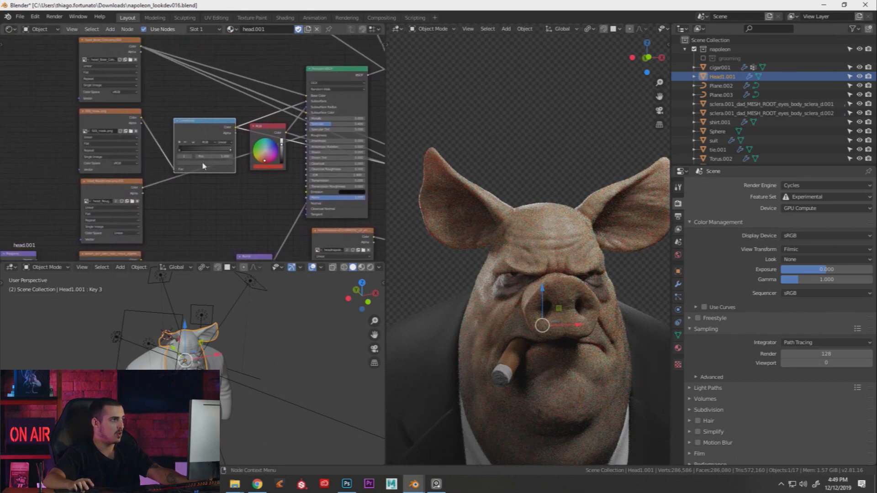
middle_click_drag(212, 191, 158, 178)
scroll(154, 193, "down", 3)
Preview the head_Roughness texture as greyscale on the rendered pig head
left_click_drag(320, 143, 317, 135)
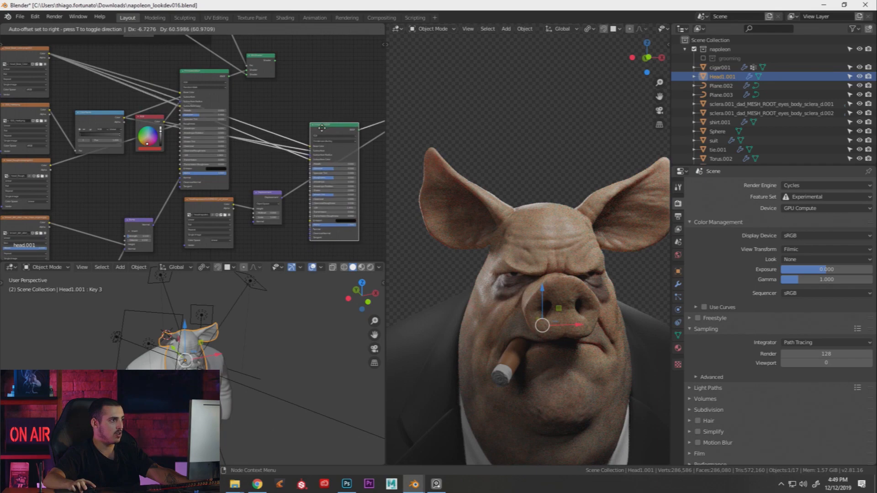
middle_click_drag(130, 160, 174, 158)
left_click(67, 160, "ctrl+shift")
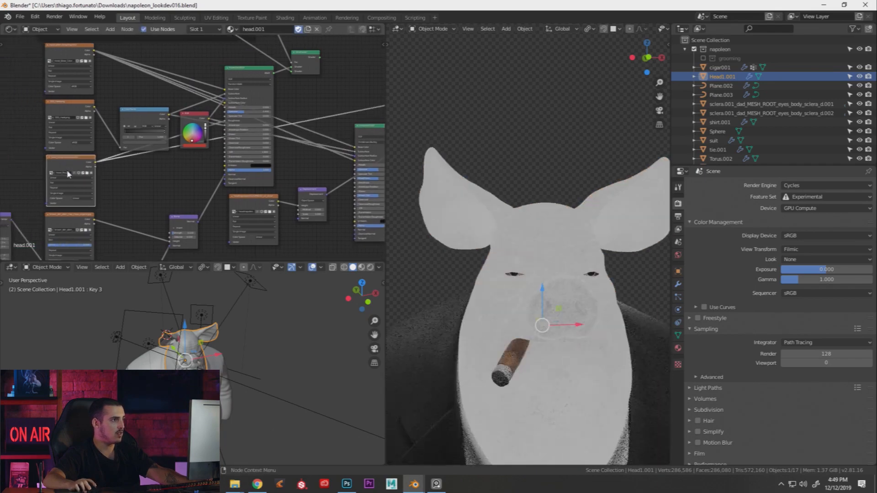
scroll(107, 165, "up", 4)
middle_click_drag(107, 165, 150, 185)
scroll(150, 187, "up", 1)
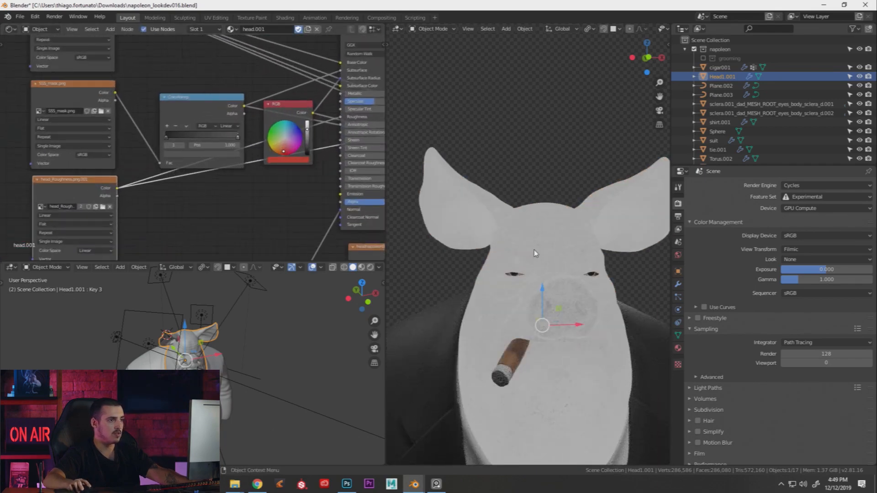
scroll(541, 257, "up", 3)
scroll(526, 243, "down", 1)
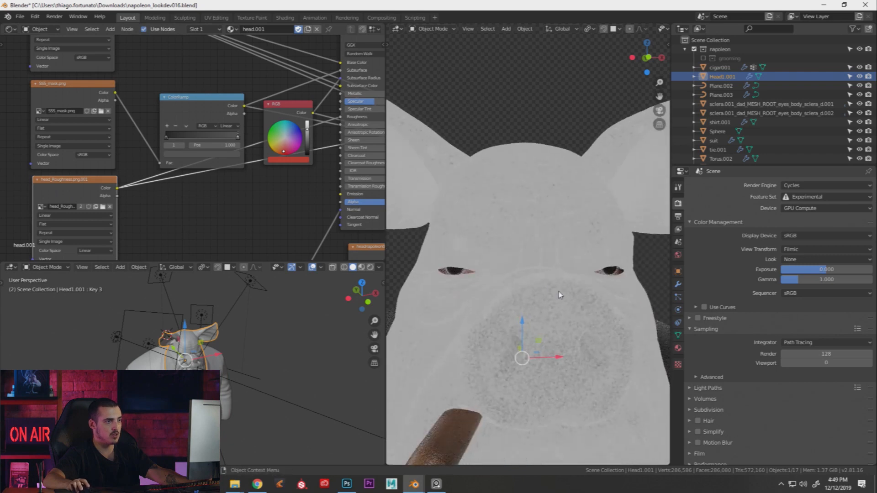
Orbit close around the pig's snout and eyes, and nudge the head_Roughness node left
middle_click_drag(558, 294, 548, 289)
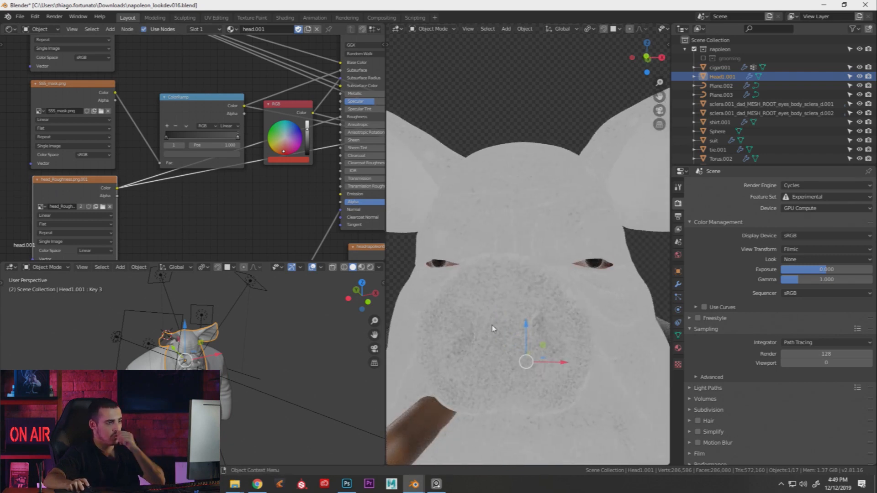
middle_click_drag(492, 319, 497, 268)
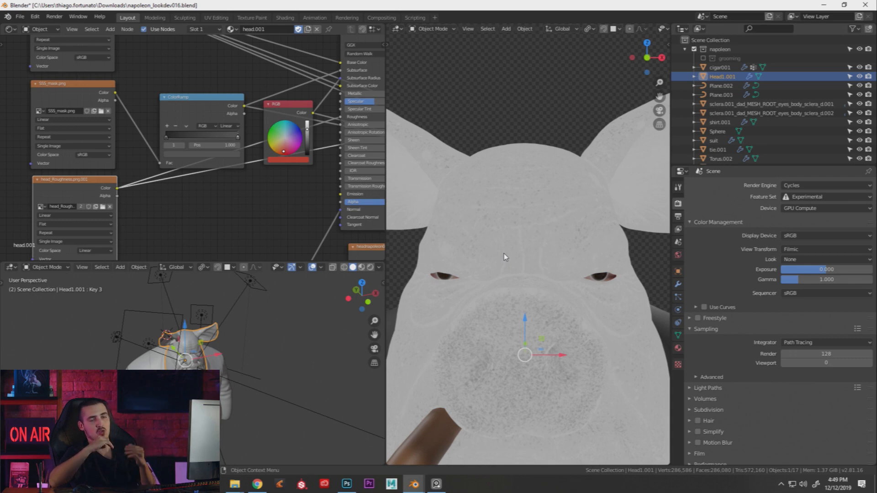
middle_click_drag(55, 194, 79, 186)
left_click_drag(90, 179, 89, 175)
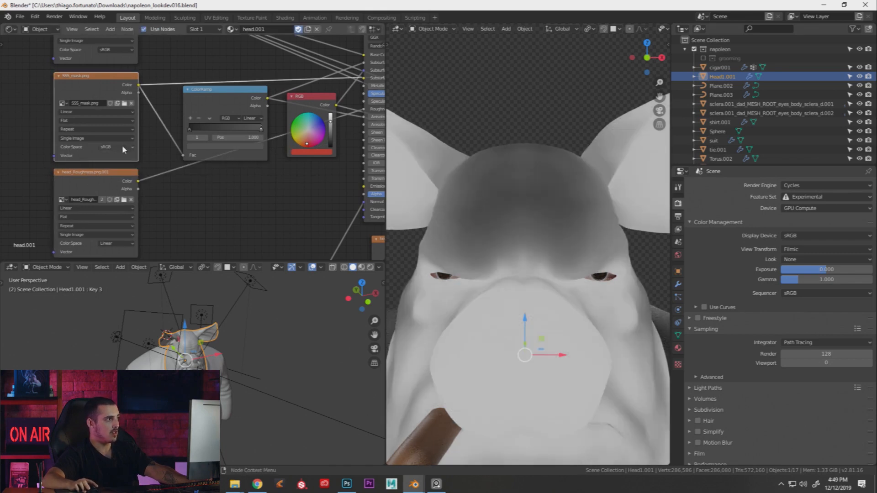
Preview the SSS_mask texture, then restore the full skin shader via the Principled BSDF
left_click(122, 148)
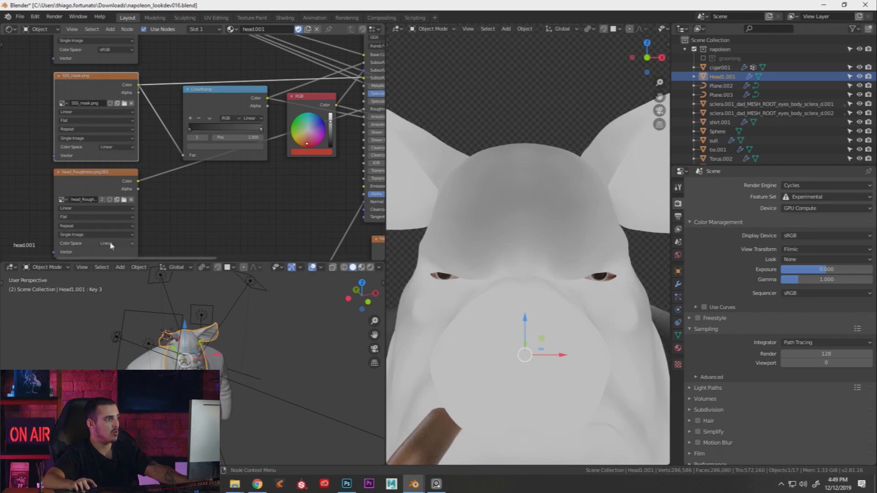
middle_click_drag(171, 182, 148, 188)
scroll(166, 181, "down", 2)
scroll(147, 185, "down", 2)
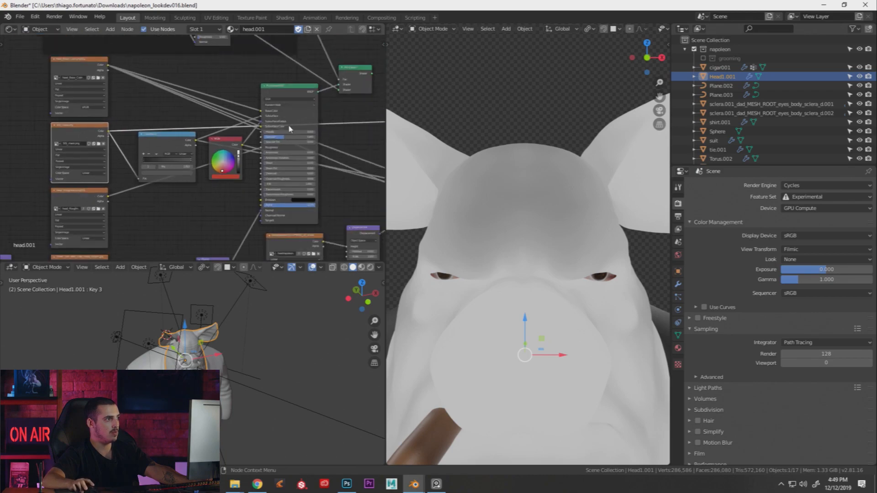
middle_click_drag(366, 153, 253, 146)
left_click(317, 153)
Nudge the ColorRamp node up-left and toggle solid/rendered shading to refresh the render
middle_click_drag(131, 196, 169, 182)
scroll(457, 214, "down", 3)
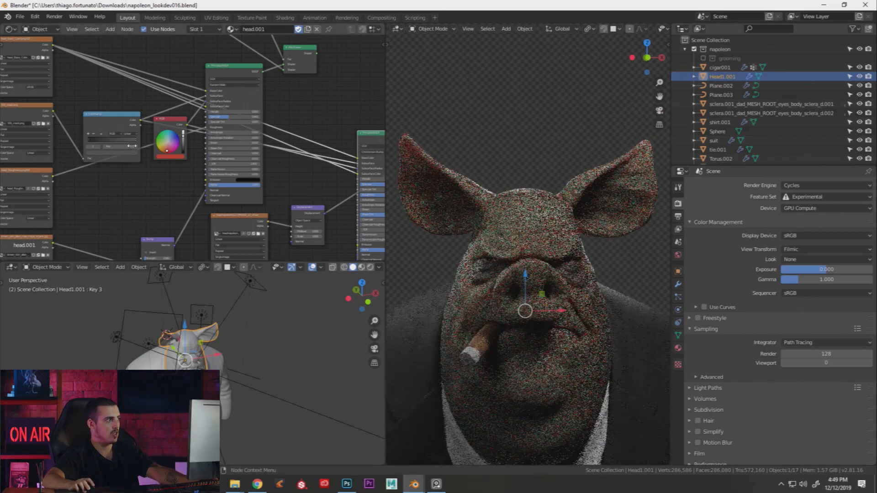
middle_click_drag(13, 114, 84, 119)
scroll(83, 119, "up", 3)
left_click_drag(207, 128, 198, 121)
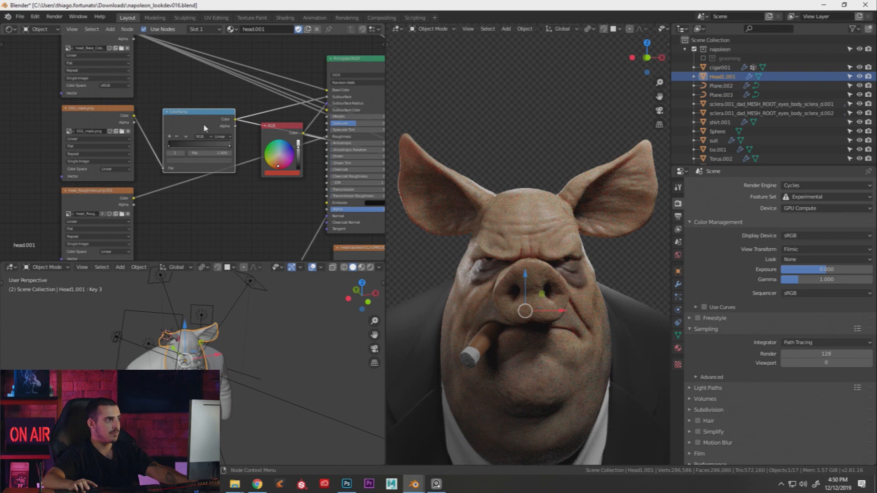
key("z")
left_click(476, 199)
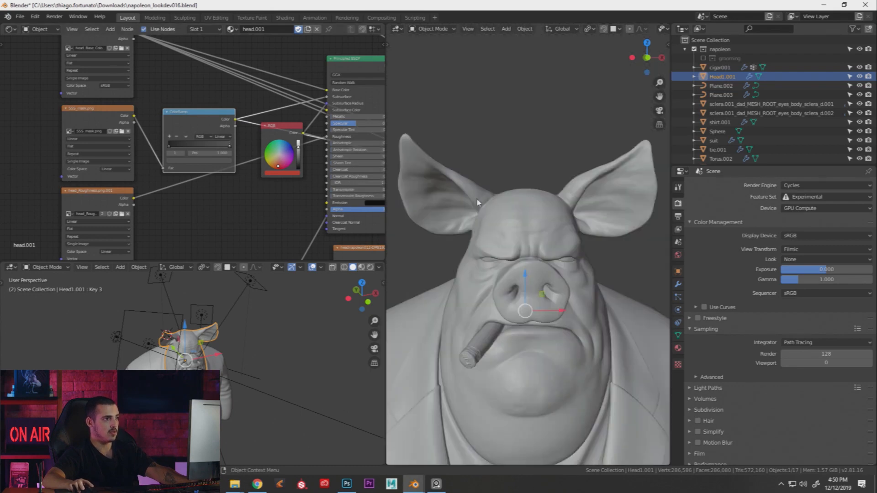
key("z")
left_click(514, 175)
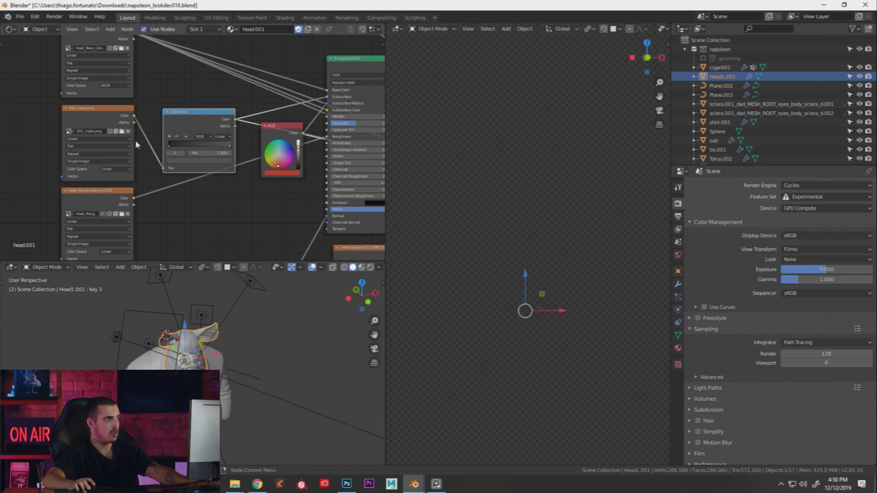
Set the SSS_mask.png colour space to sRGB and restart the rendered view
left_click(113, 170)
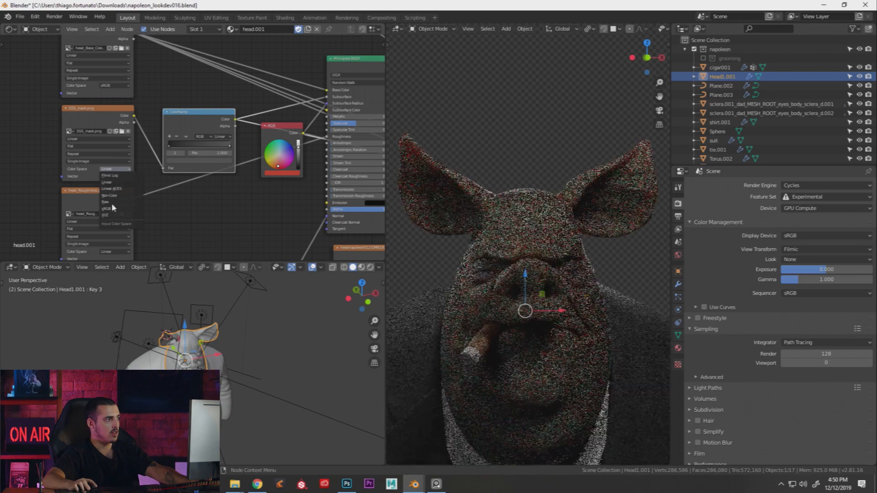
left_click(113, 210)
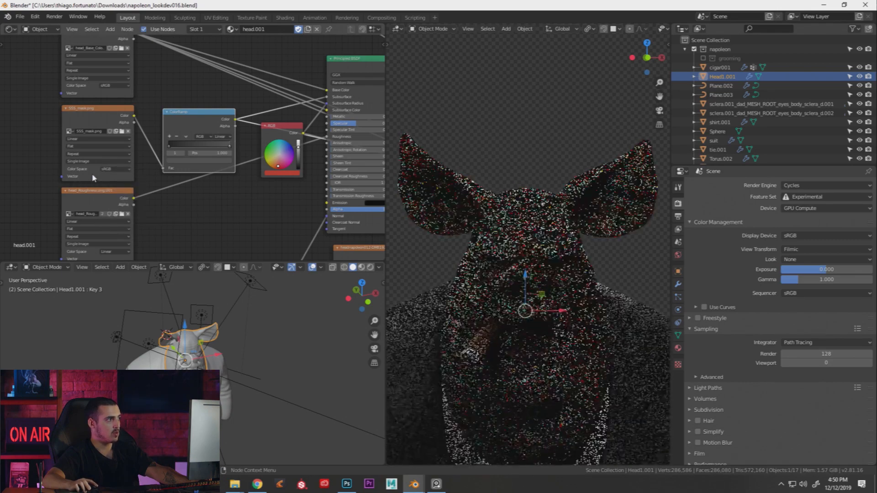
key("z")
left_click(515, 193)
key("z")
left_click(512, 186)
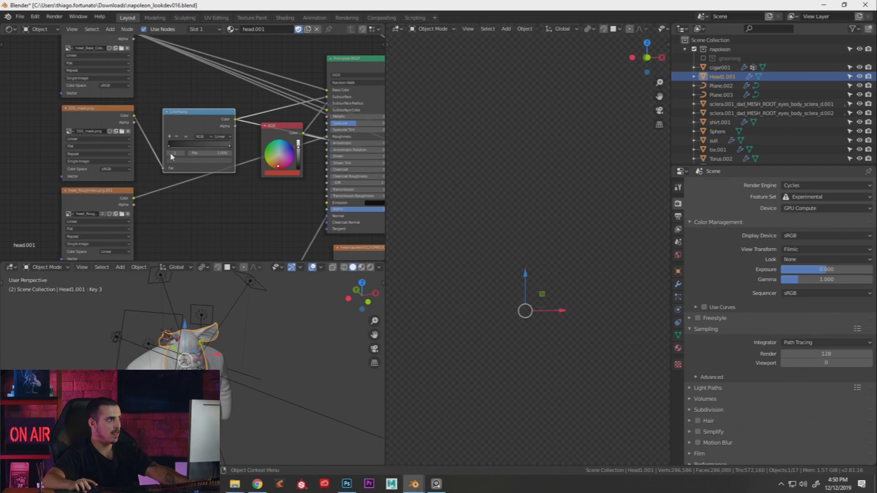
left_click(88, 122)
middle_click_drag(151, 186, 145, 164)
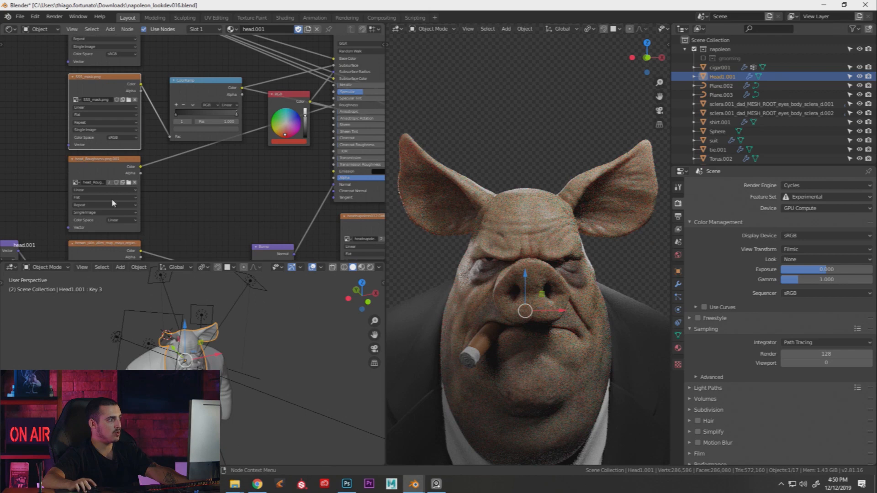
scroll(132, 202, "down", 3)
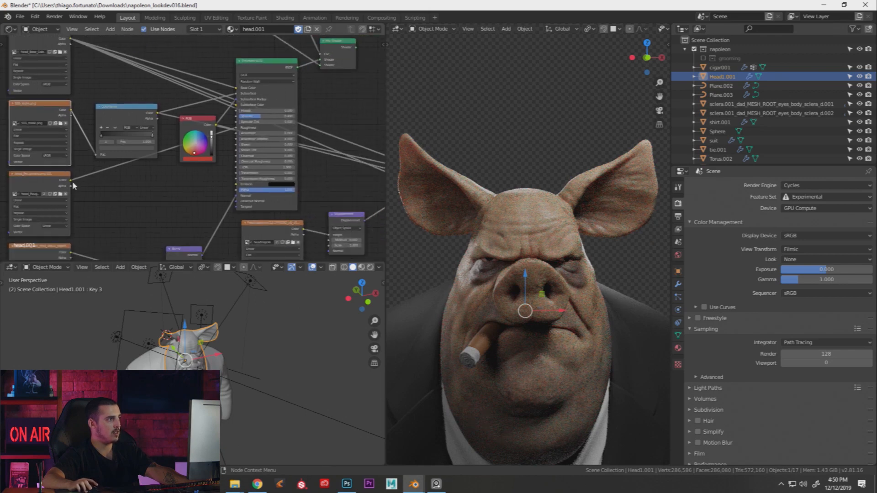
middle_click_drag(137, 180, 92, 179)
scroll(93, 179, "down", 2)
left_click_drag(49, 173, 330, 190)
middle_click_drag(330, 191, 207, 191)
scroll(227, 199, "up", 3)
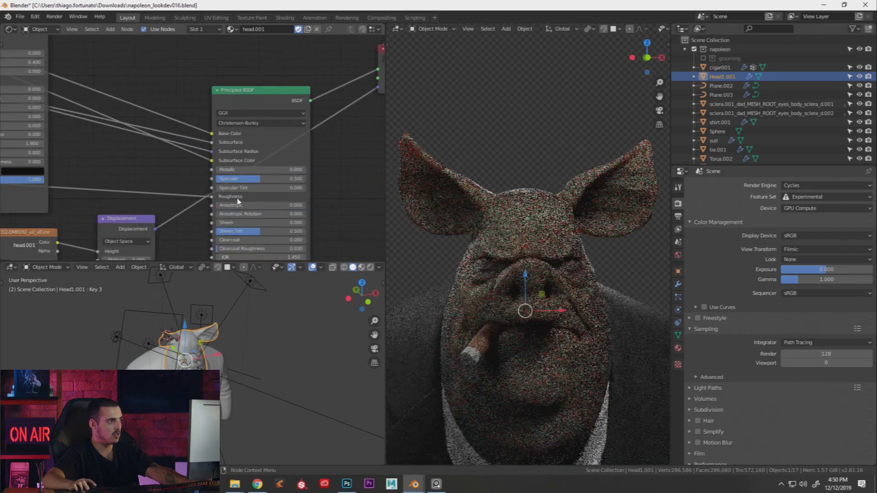
left_click(267, 94)
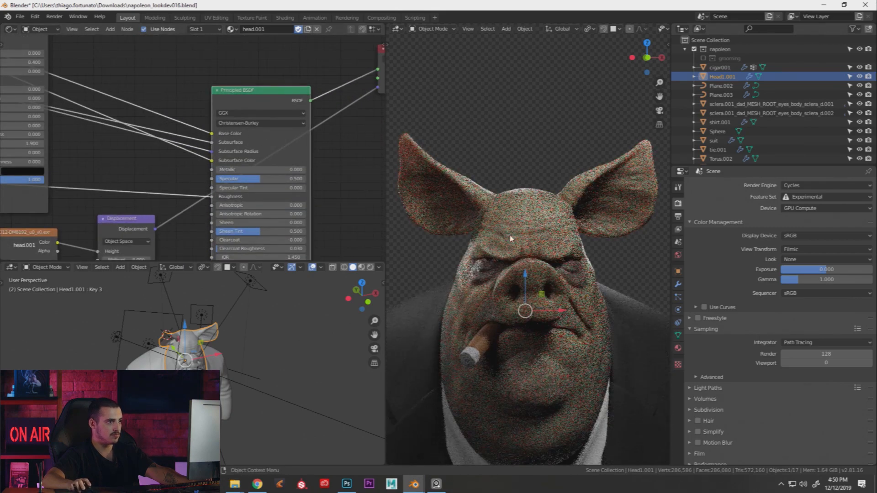
middle_click_drag(172, 179, 247, 180)
scroll(220, 180, "down", 3)
middle_click_drag(139, 182, 247, 223)
scroll(180, 167, "up", 1)
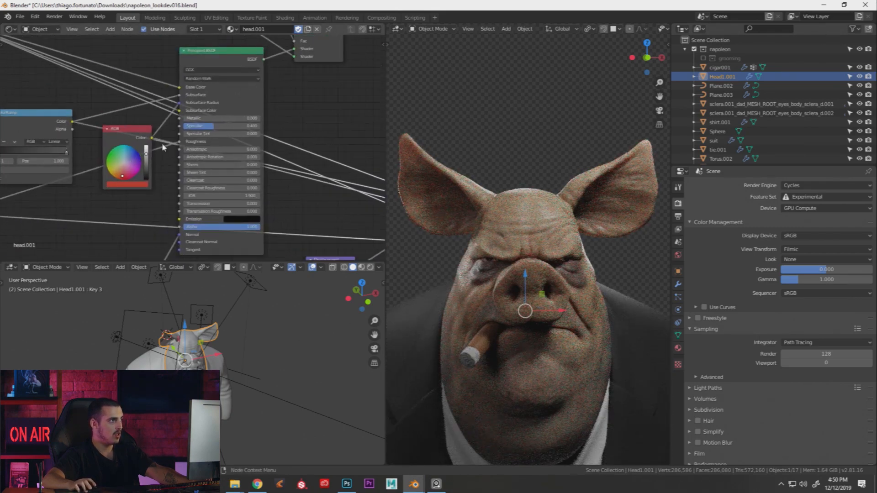
middle_click_drag(269, 148, 100, 122)
scroll(276, 198, "up", 2)
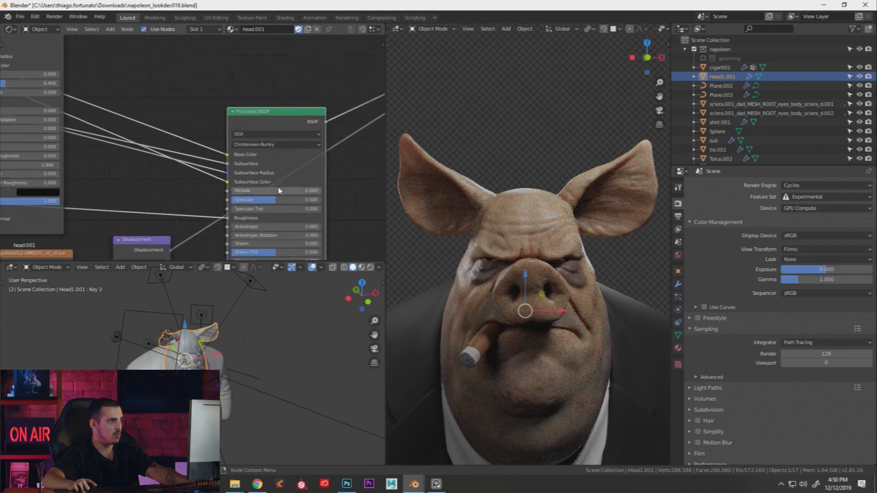
left_click(279, 200)
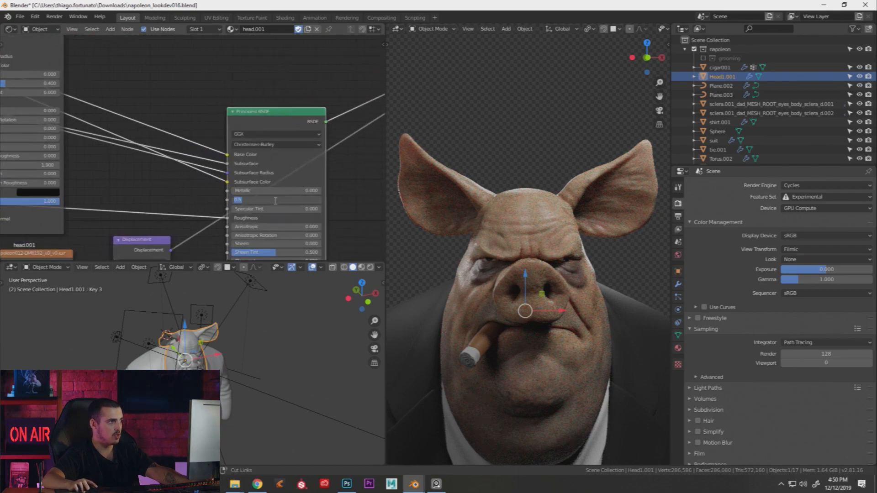
key("Escape")
left_click_drag(285, 198, 264, 202)
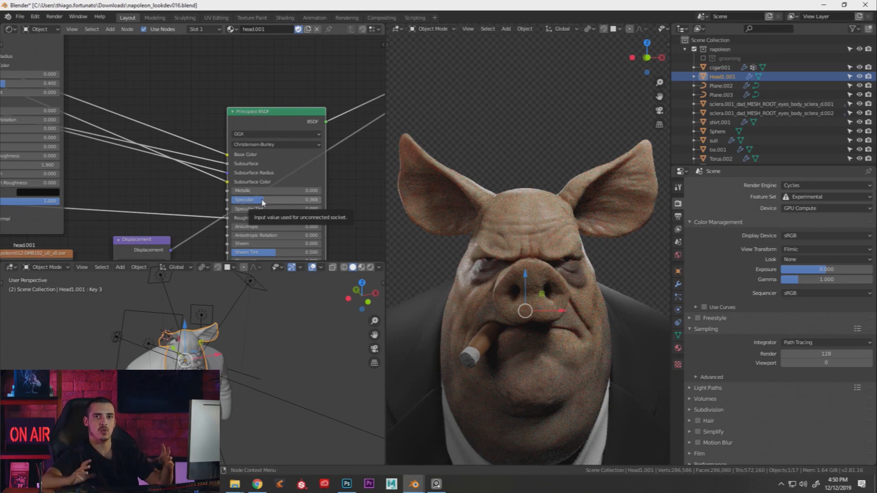
left_click_drag(263, 202, 322, 203)
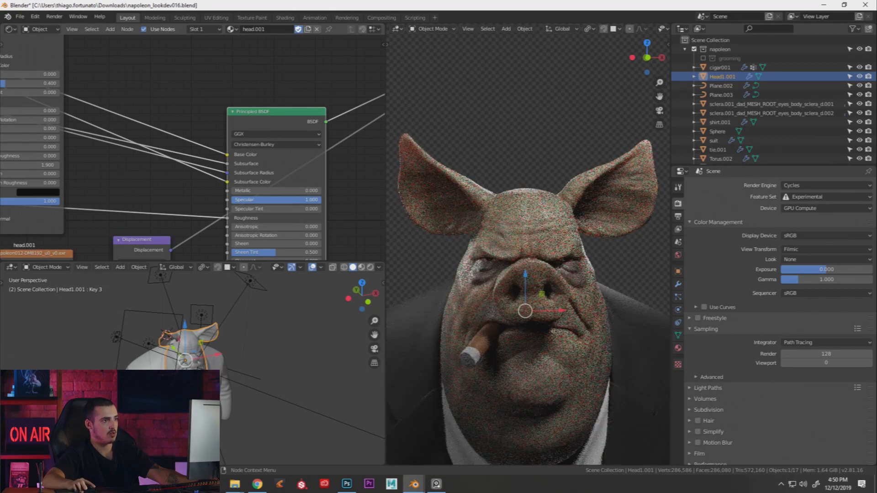
left_click_drag(322, 203, 231, 204)
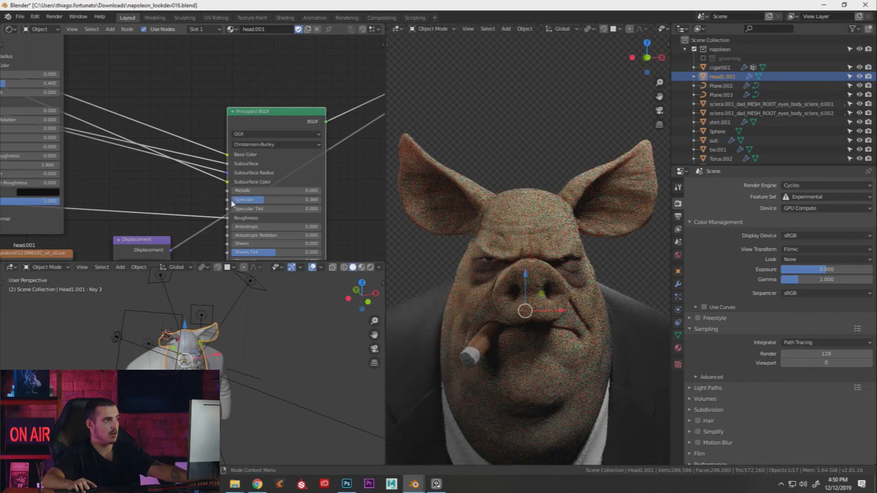
middle_click_drag(184, 192, 254, 162)
scroll(246, 189, "down", 1)
middle_click_drag(228, 191, 248, 187)
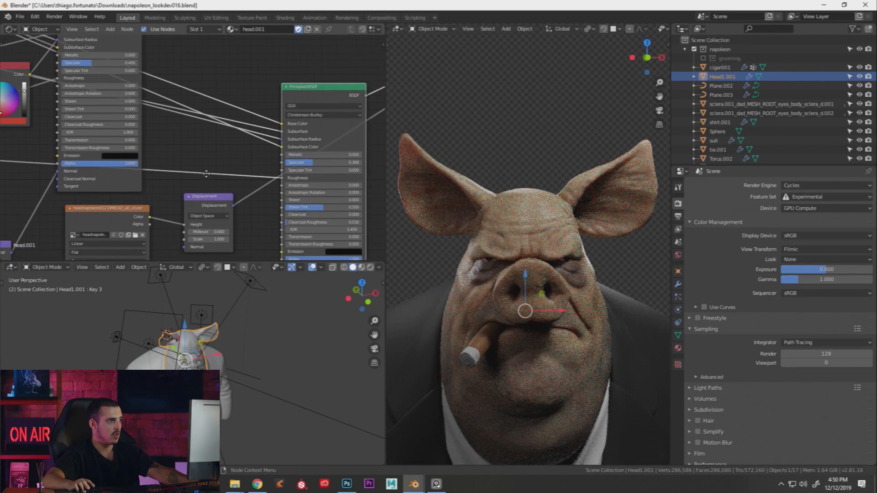
scroll(280, 182, "up", 1)
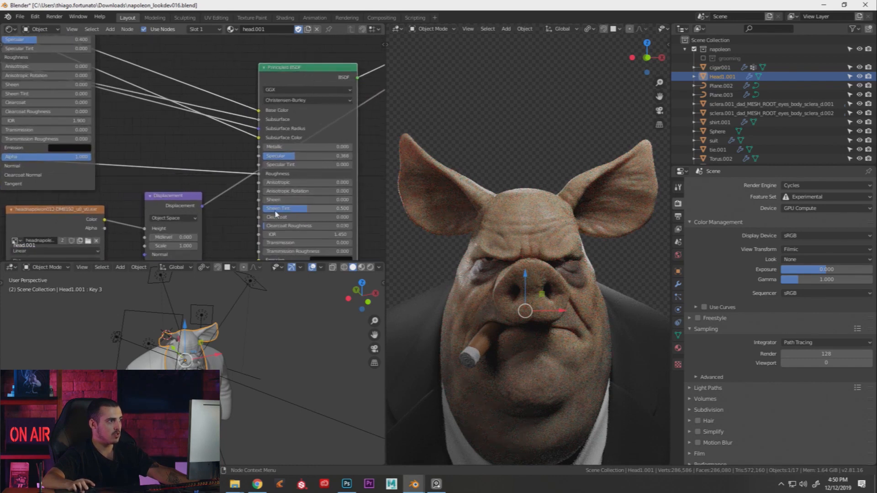
scroll(315, 208, "down", 2)
middle_click_drag(94, 176, 262, 234)
scroll(227, 230, "up", 1)
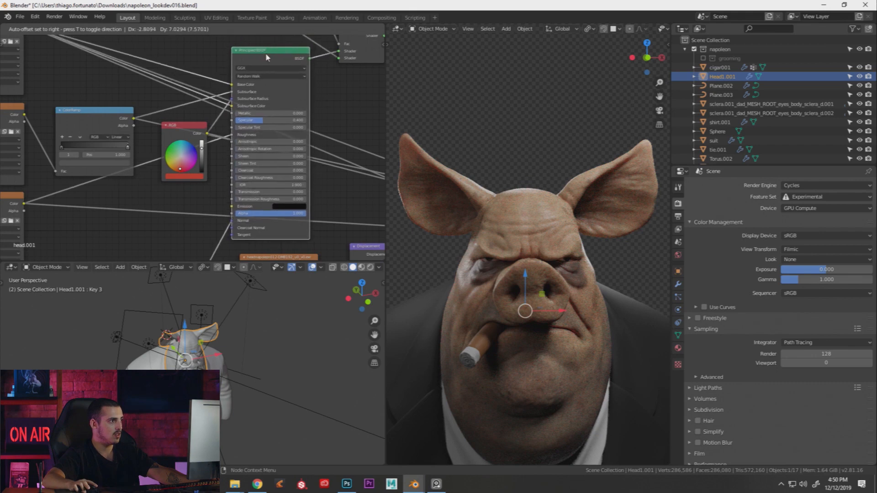
middle_click_drag(227, 196, 237, 208)
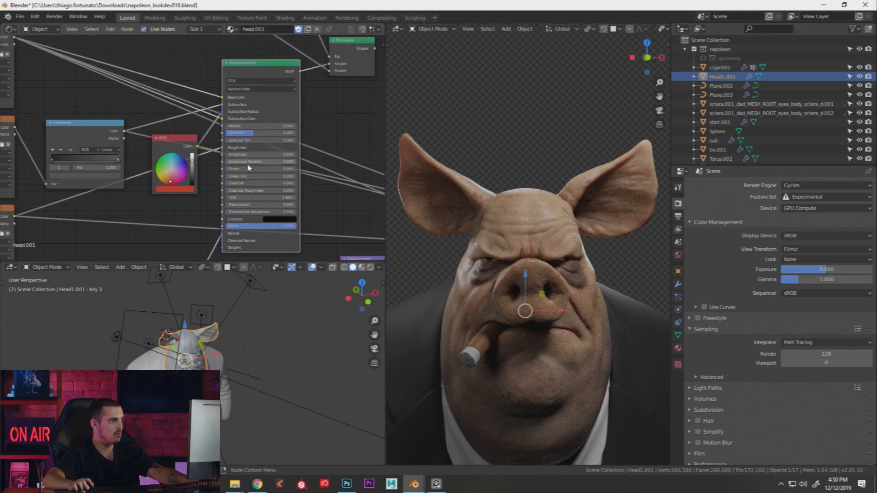
middle_click_drag(240, 220, 321, 98)
Shift the Mapping node aside beside the Texture Coordinate node
middle_click_drag(181, 195, 339, 169)
scroll(288, 177, "down", 2)
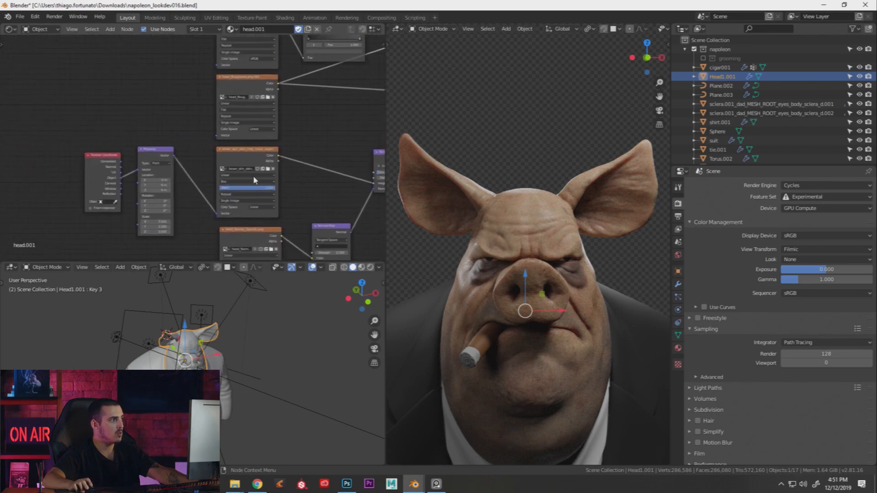
left_click_drag(152, 155, 165, 160)
middle_click_drag(284, 193, 230, 172)
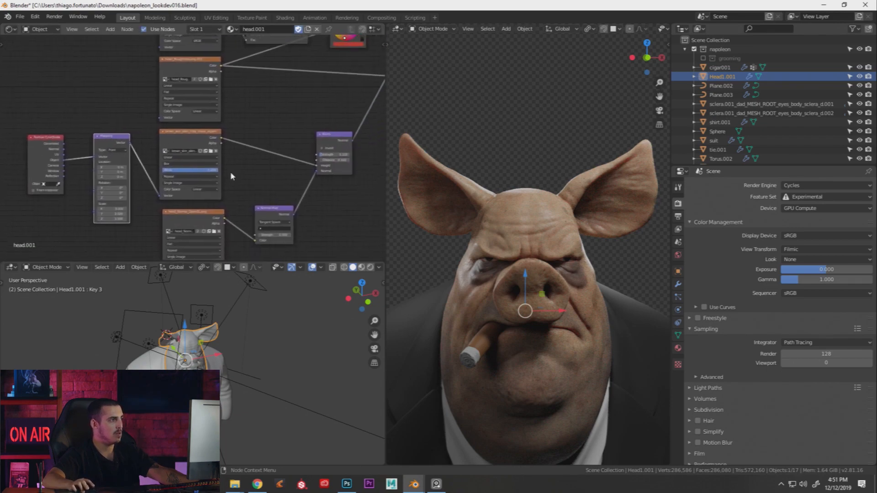
scroll(230, 176, "up", 2)
Pan back to the Principled BSDF and Material Output, then view through the scene camera
middle_click_drag(451, 269, 464, 270)
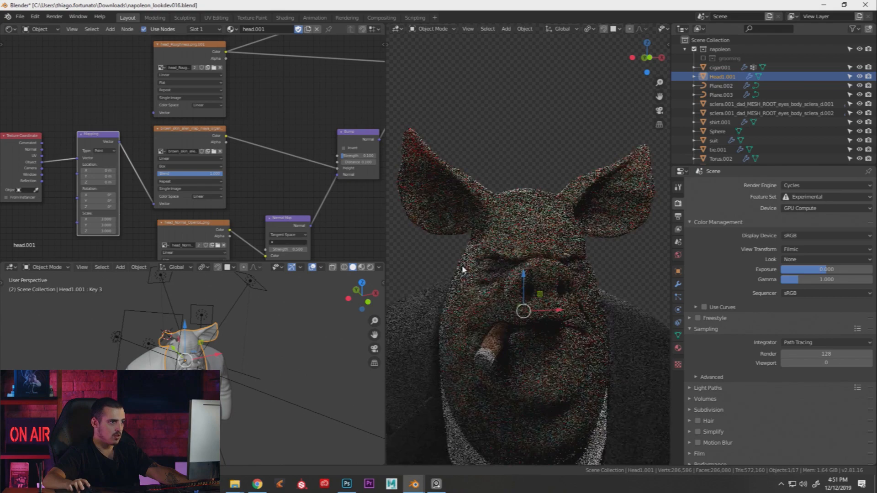
middle_click_drag(289, 208, 261, 202)
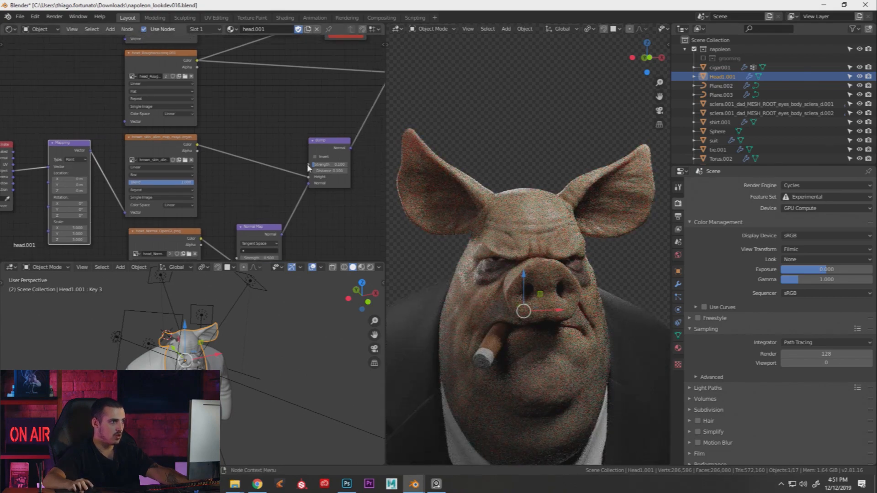
scroll(247, 156, "down", 1)
middle_click_drag(296, 141, 225, 165)
middle_click_drag(269, 132, 173, 173)
middle_click_drag(233, 172, 239, 208)
middle_click_drag(361, 128, 272, 125)
key("KP_0")
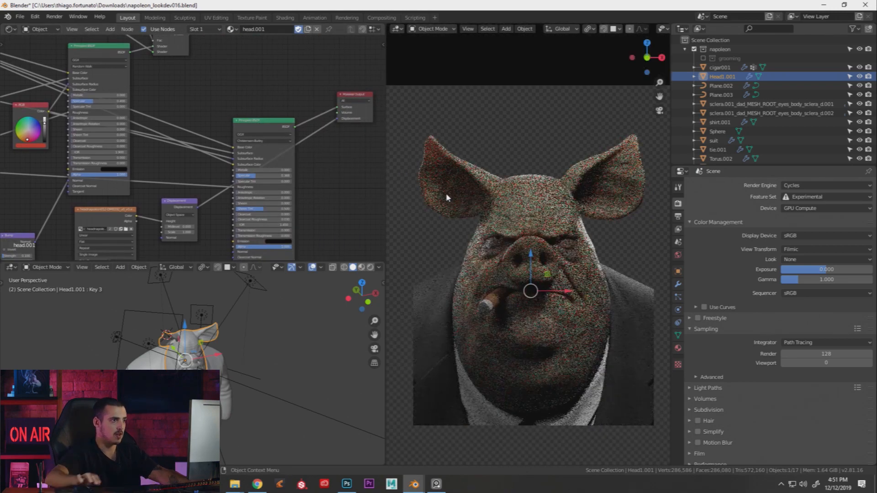
Switch the viewport to solid shading and show the last full render of the pig
key("z")
left_click(527, 201)
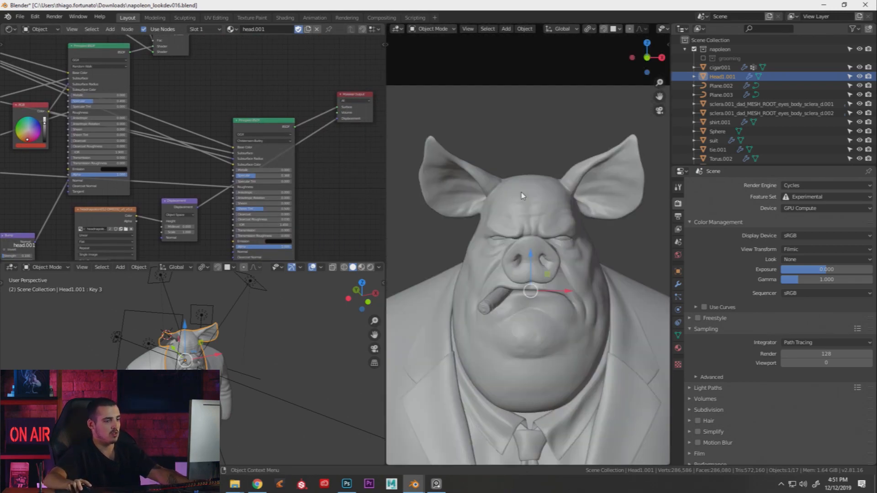
key("F12")
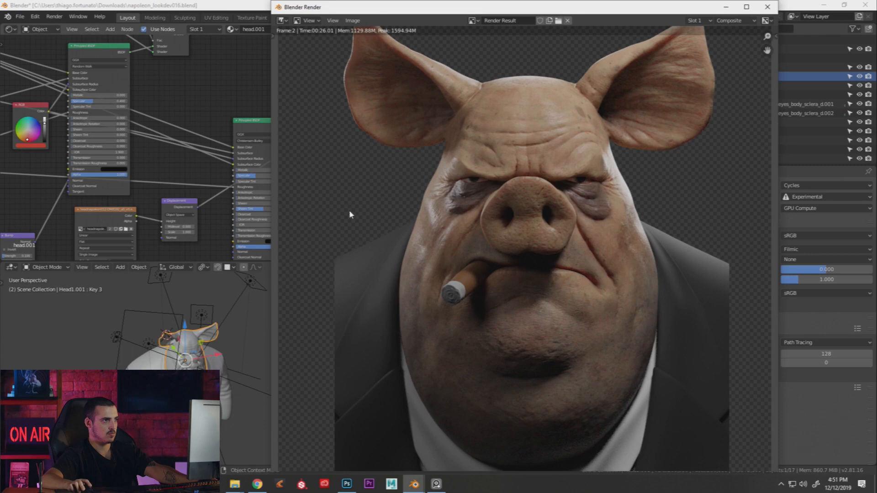
scroll(433, 226, "up", 5)
scroll(435, 231, "down", 4)
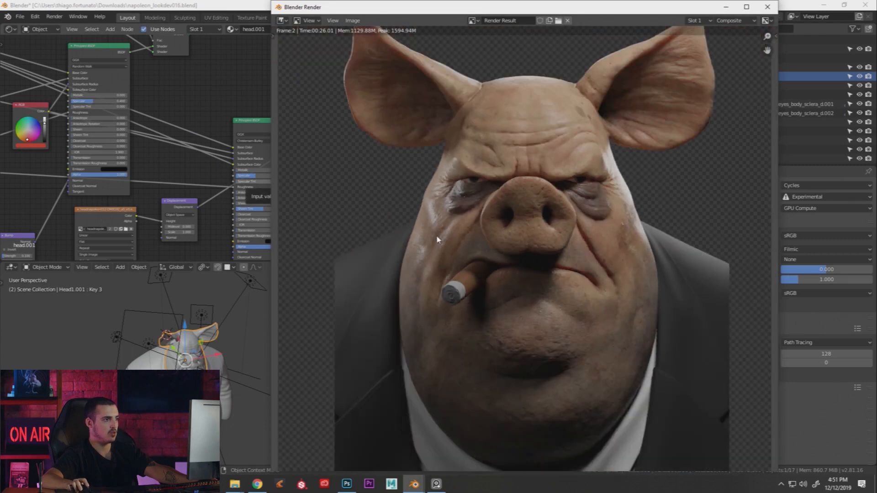
Pan across the shader nodes, then bring the last render back and zoom over it
left_click(218, 205)
scroll(192, 166, "down", 2)
middle_click_drag(163, 257, 276, 166)
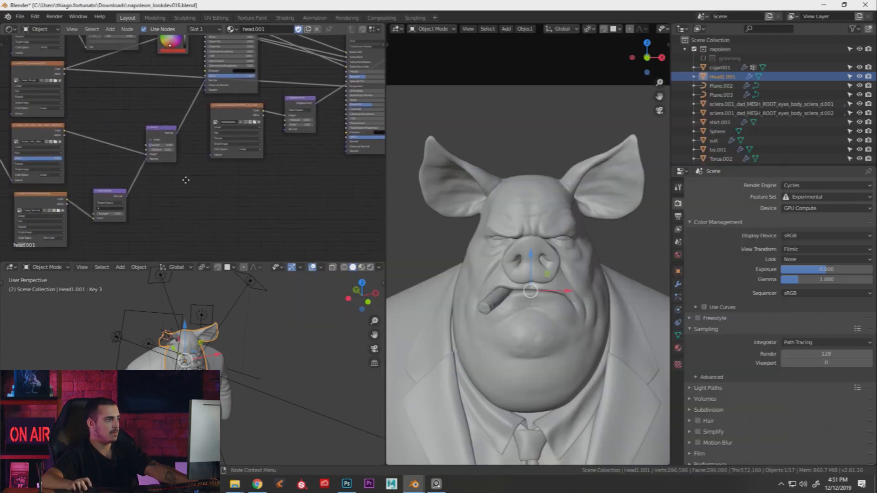
middle_click_drag(174, 179, 223, 188)
key("alt+Tab")
scroll(431, 230, "up", 3)
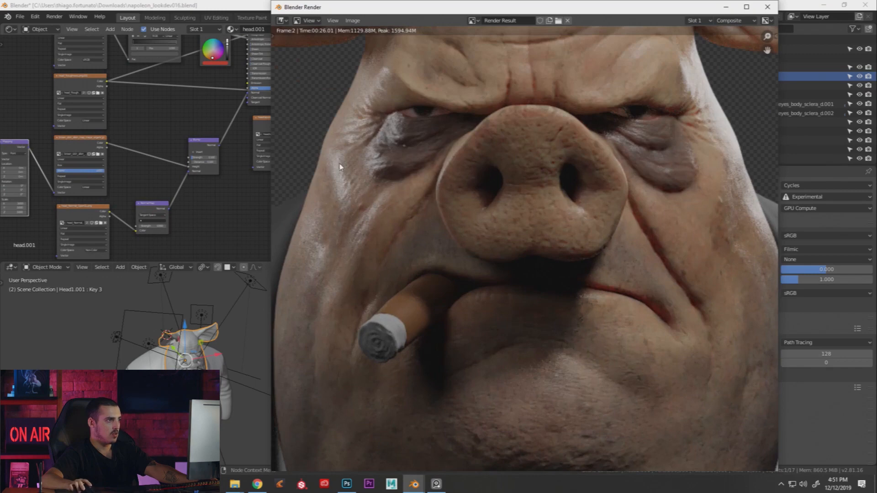
scroll(347, 157, "down", 4)
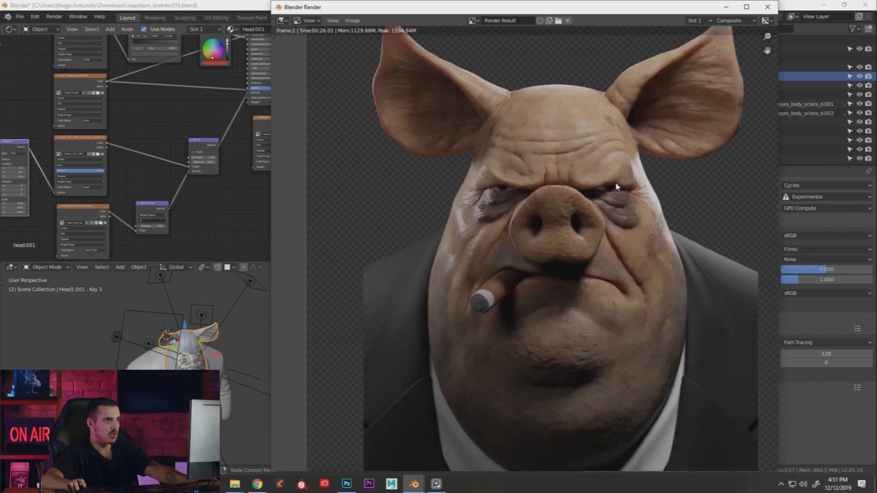
scroll(571, 174, "up", 2)
scroll(556, 202, "down", 2)
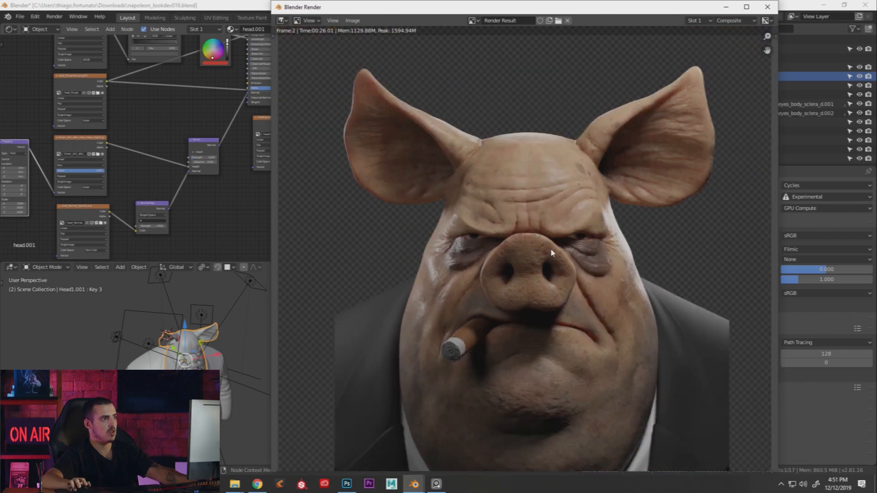
Hide the render window and draw a Ctrl+B render border around the pig's face
key("Escape")
key("ctrl+b")
left_click_drag(450, 187, 538, 295)
Set render samples to 256 and render the face region into a new slot
left_click(795, 354)
type("256")
key("Return")
key("F12")
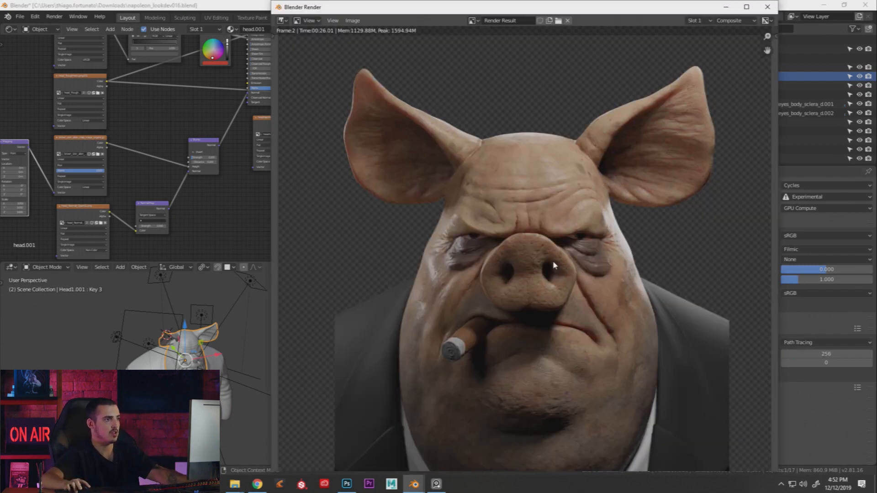
key("j")
key("F12")
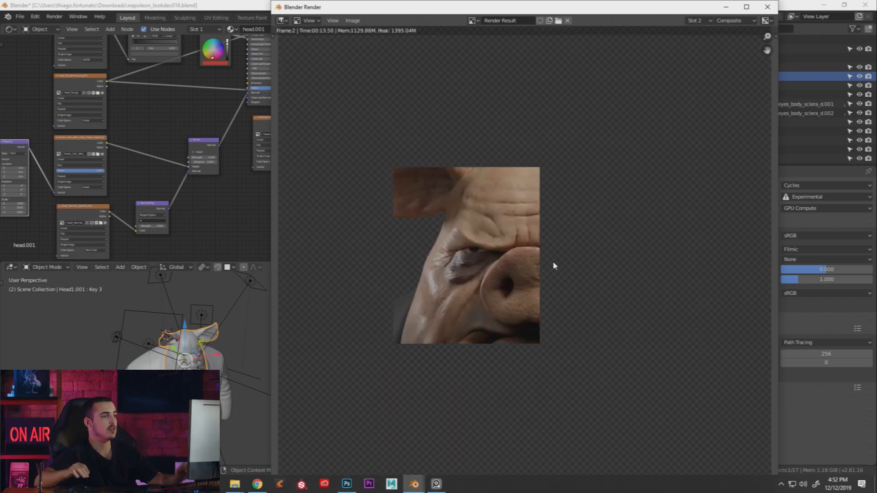
Centre the region render, narrow its window, and pan to the Bump, Displacement and Principled nodes
scroll(475, 269, "up", 1)
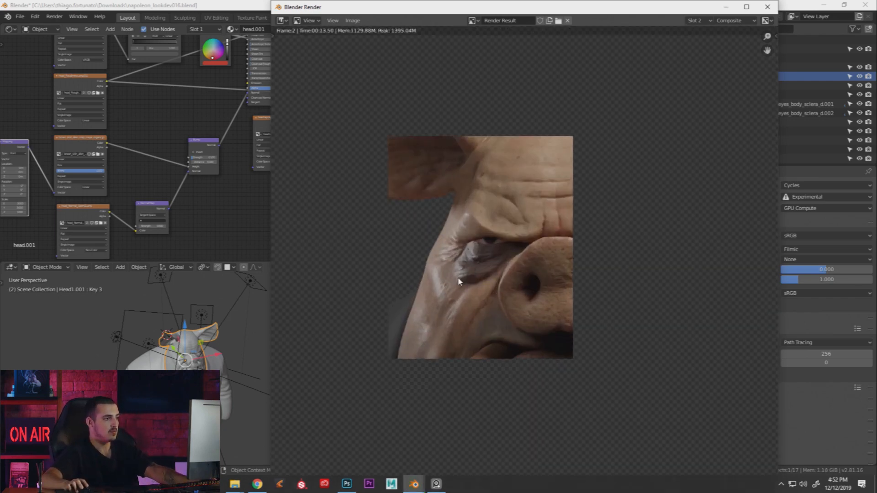
scroll(459, 281, "down", 1)
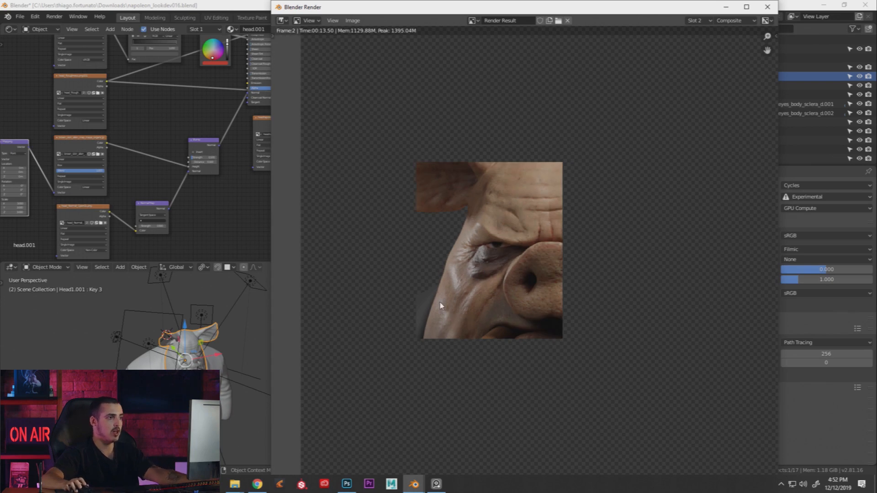
middle_click_drag(470, 283, 485, 283)
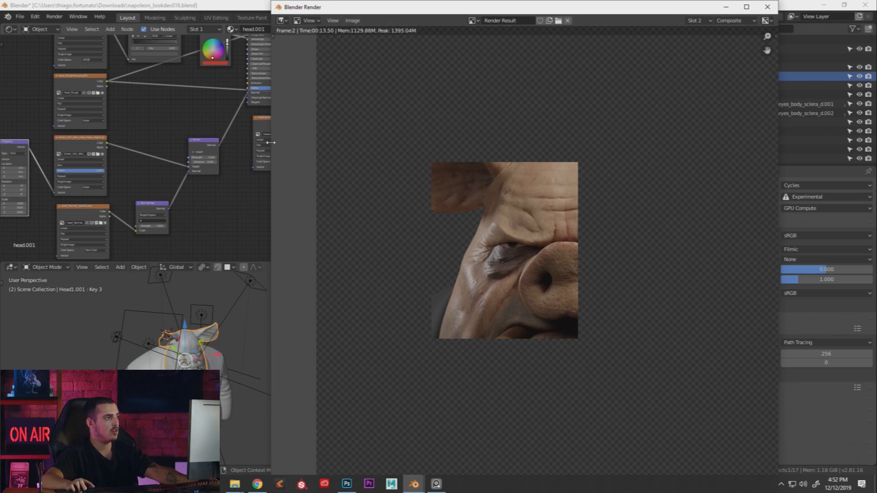
left_click_drag(280, 141, 349, 146)
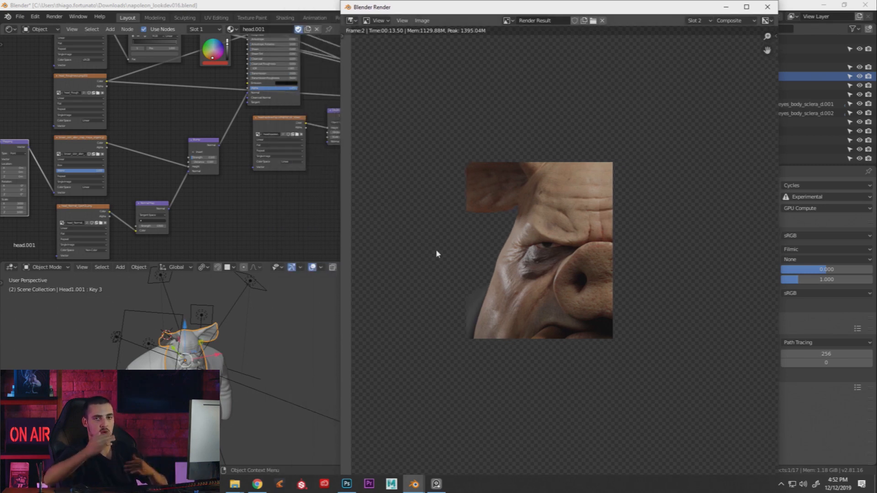
scroll(496, 265, "up", 1)
scroll(506, 272, "down", 1)
middle_click_drag(286, 224, 384, 218)
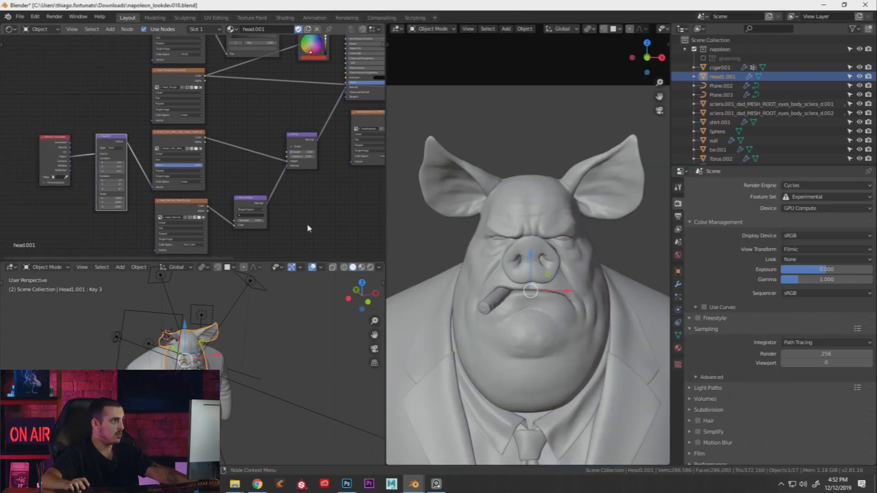
scroll(196, 162, "up", 1)
middle_click_drag(301, 137, 210, 162)
middle_click_drag(355, 184, 249, 198)
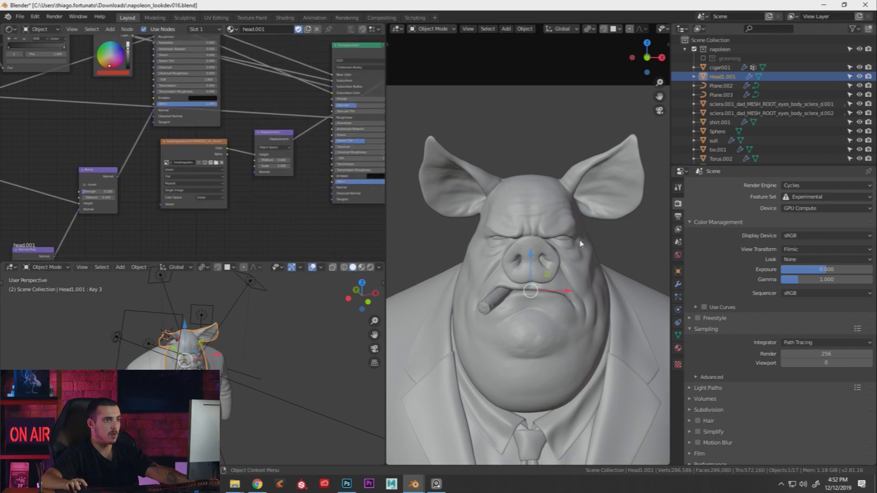
Bring the region render back to inspect it, then return to the main window
key("F11")
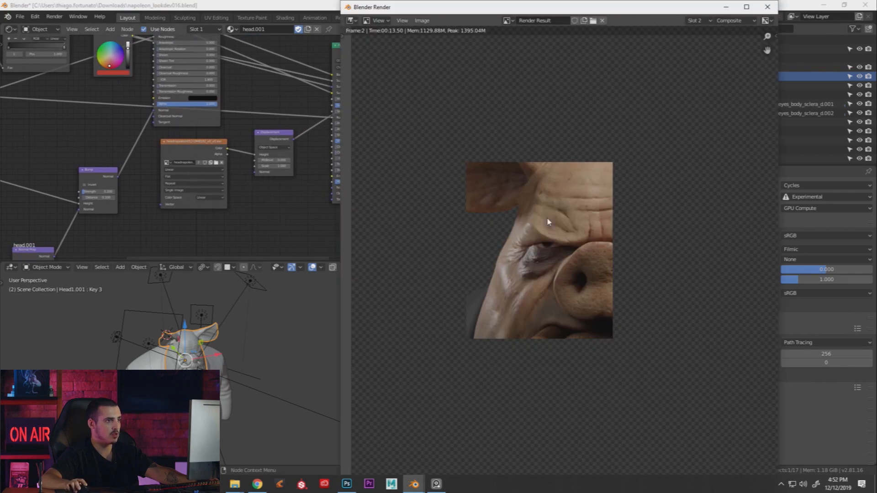
scroll(506, 291, "up", 1)
scroll(506, 291, "down", 1)
key("F11")
Browse for a new image on the middle texture node, cancel, and switch to MOD_07_Grooming
middle_click_drag(64, 207, 291, 186)
left_click(162, 154)
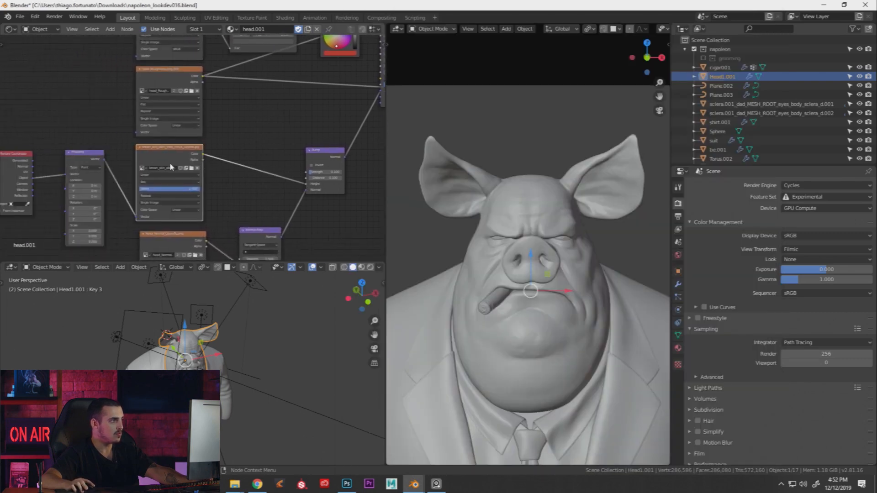
left_click(191, 169)
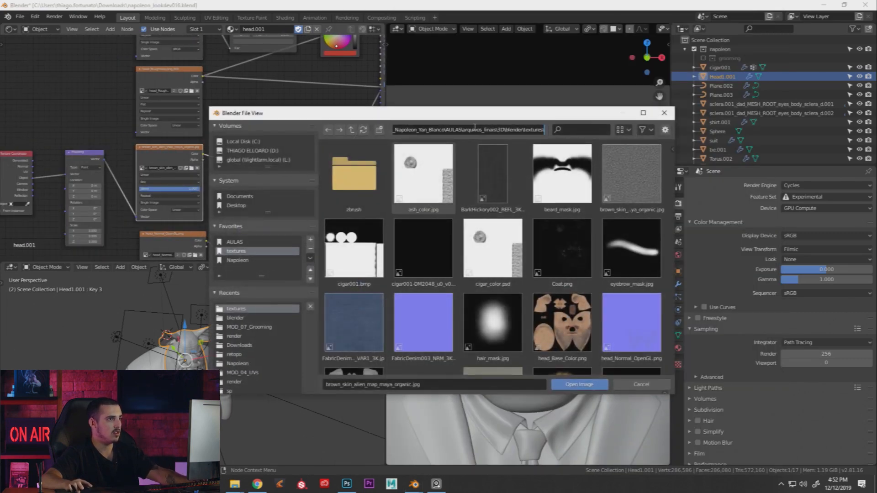
key("alt+Tab")
key("alt+Tab")
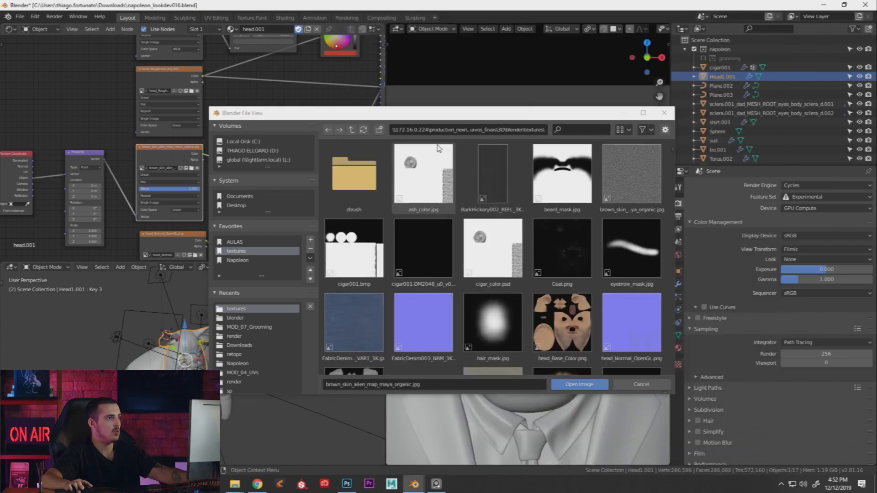
left_click(664, 112)
key("alt+Tab")
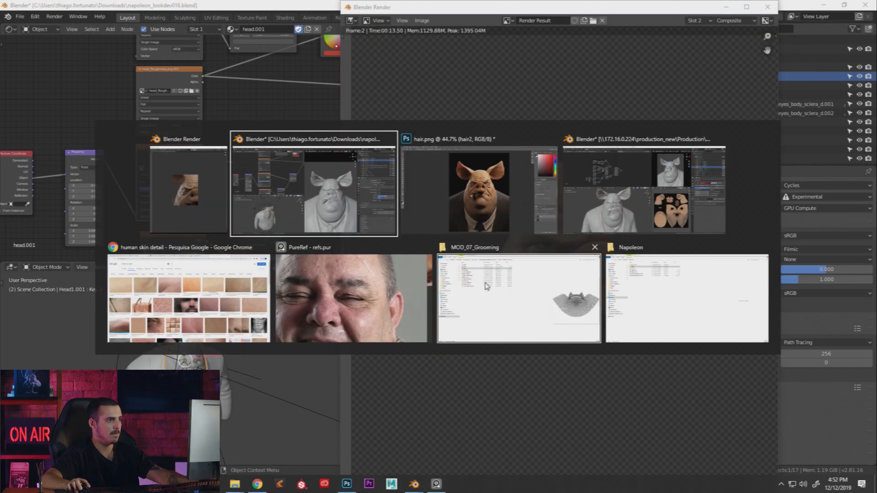
left_click(487, 284)
Go to the textures folder in File Explorer by pasting its path
left_click(409, 29)
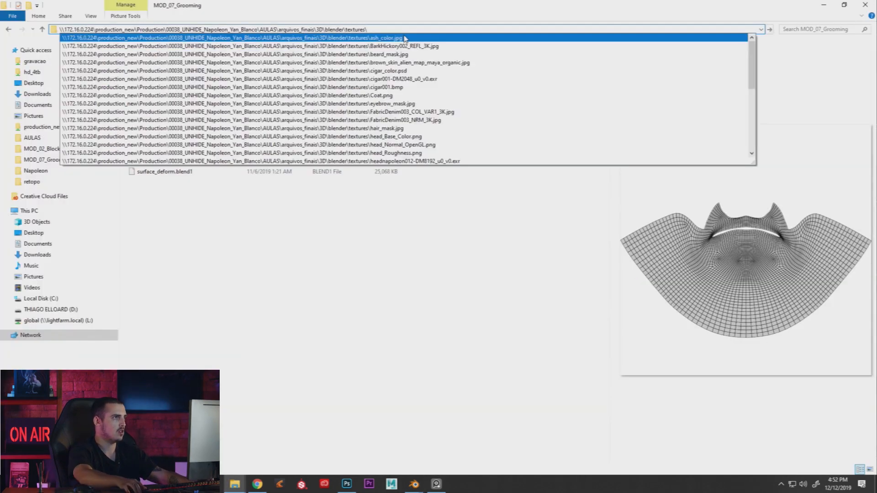
key("Return")
Preview brown_skin_alien_map_maya_organic.jpg, close it, and switch windows
double_click(366, 60)
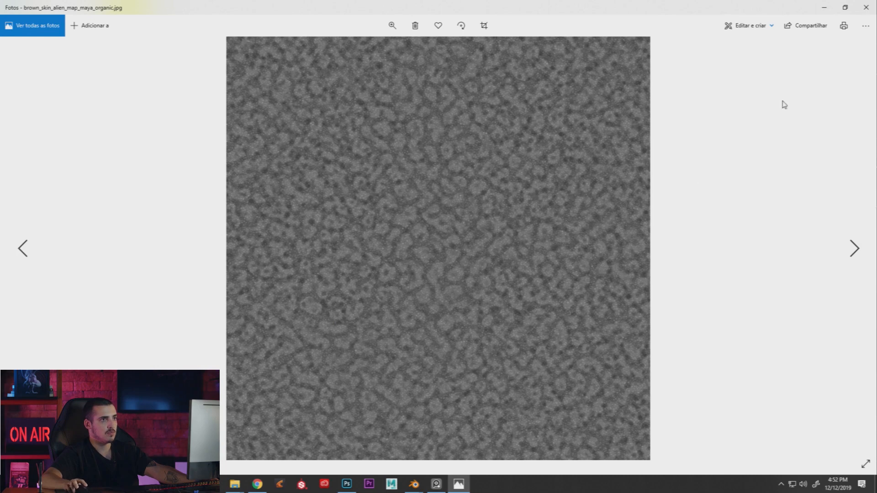
left_click(864, 9)
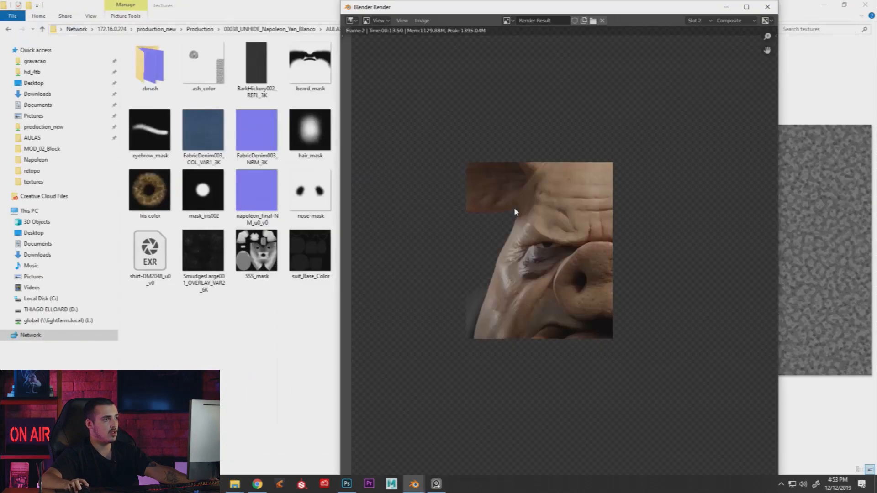
key("alt+Tab")
Return to Blender, orbit and zoom on the pig, and switch to Rendered shading
left_click(516, 212)
middle_click_drag(487, 197, 516, 212)
scroll(512, 196, "up", 4)
scroll(508, 184, "up", 1)
key("z")
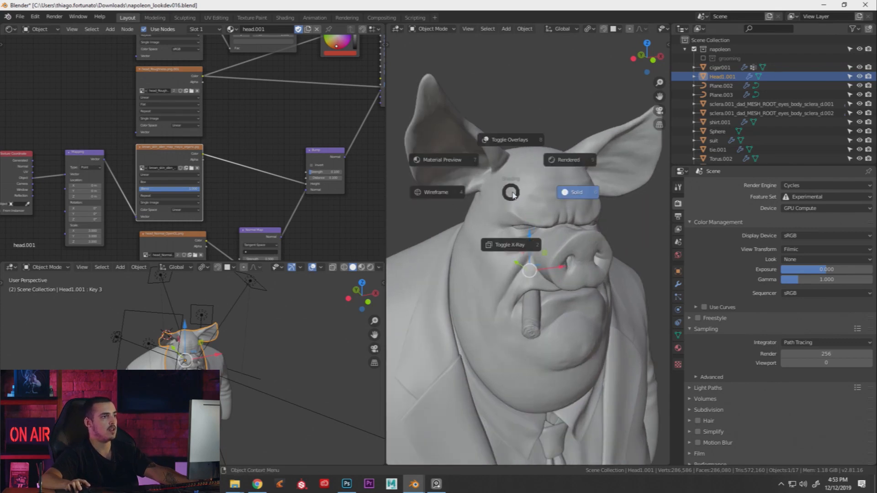
left_click(555, 164)
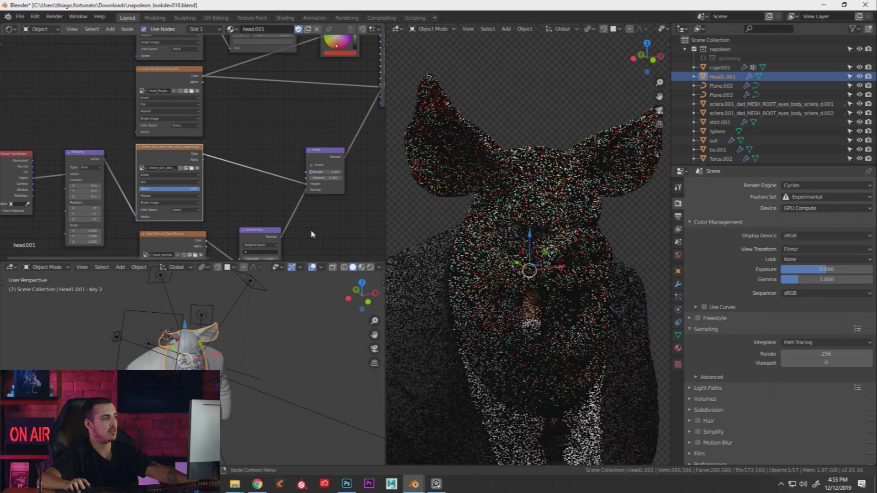
scroll(268, 164, "down", 5)
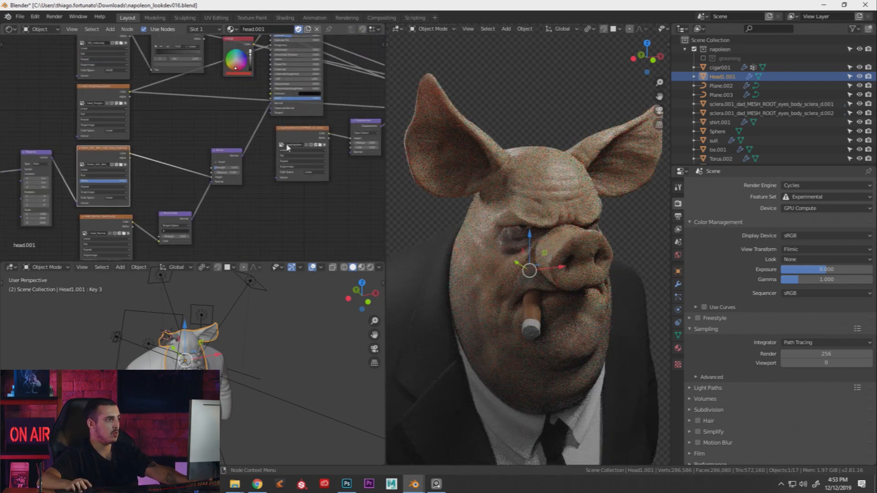
Duplicate the Principled BSDF as the output shader with Subsurface 0, darker base colour, roughness 0.3
left_click(320, 87)
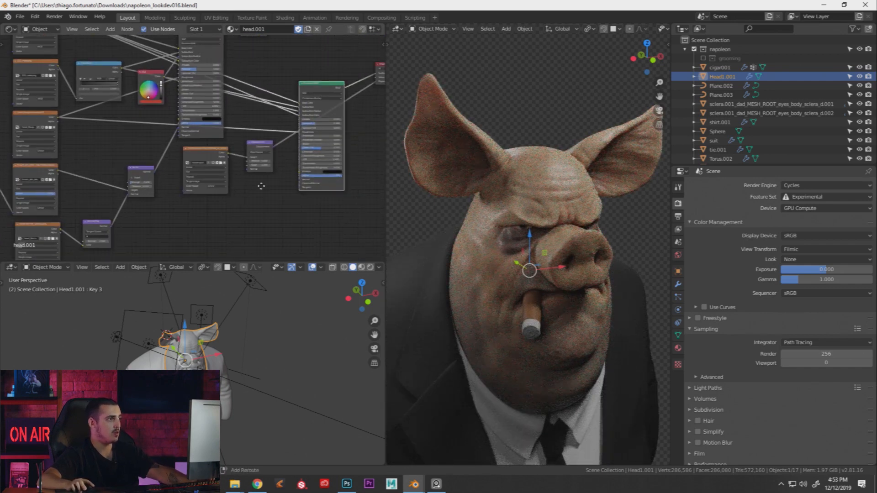
key("shift+d")
scroll(247, 202, "up", 3)
middle_click_drag(185, 215, 216, 170)
scroll(212, 183, "up", 2)
left_click(317, 168, "ctrl+shift")
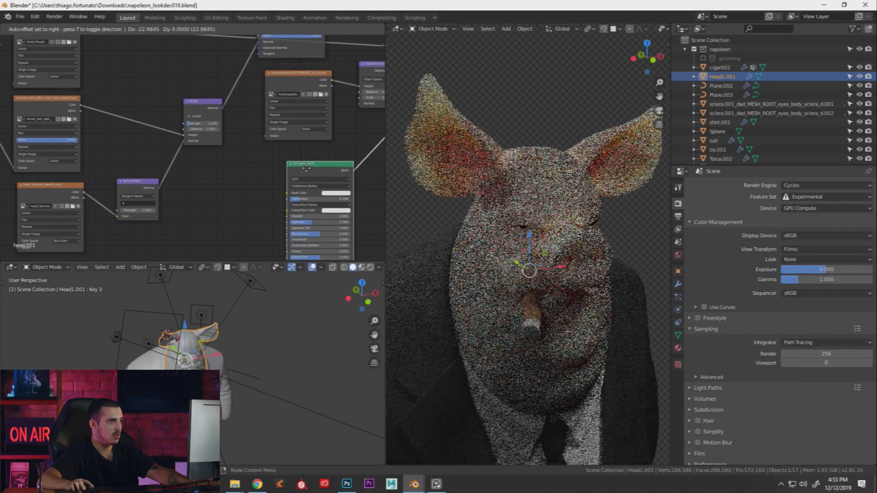
scroll(316, 186, "up", 1)
key("BackSpace")
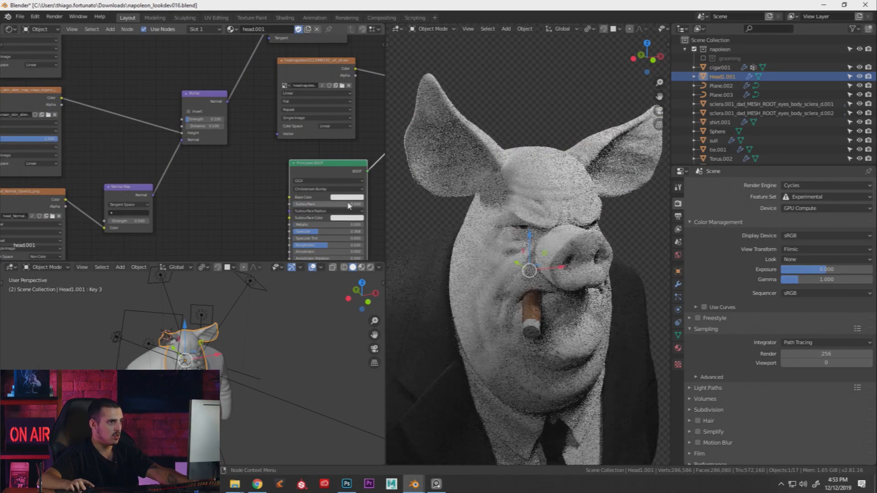
left_click(347, 198)
left_click_drag(386, 110, 388, 139)
left_click_drag(314, 245, 301, 245, "ctrl")
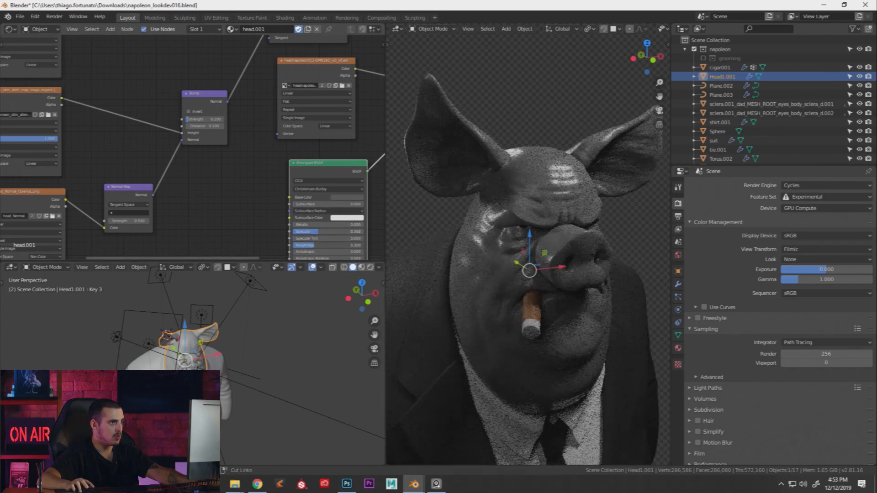
Duplicate the Bump node, feed it the skin texture colour, and link it to the shader Normal
scroll(137, 82, "down", 2)
middle_click_drag(113, 93, 163, 71)
left_click(249, 70)
key("shift+d")
left_click(250, 138)
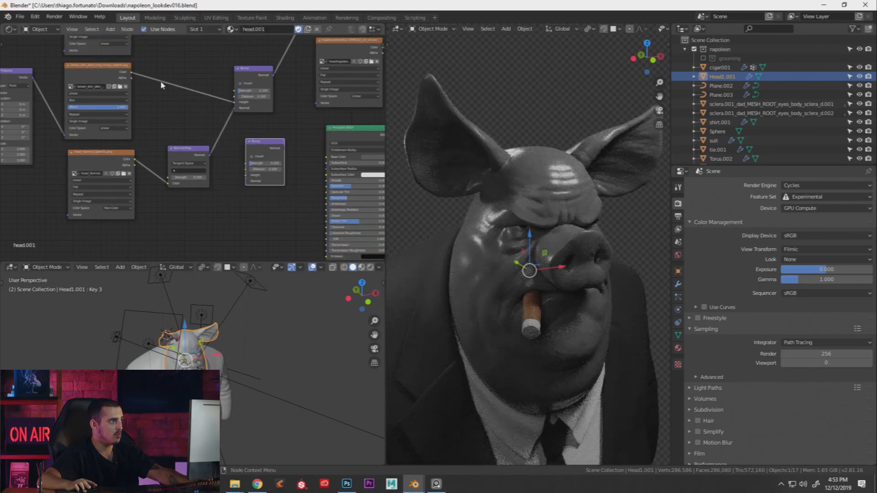
left_click_drag(132, 74, 247, 178)
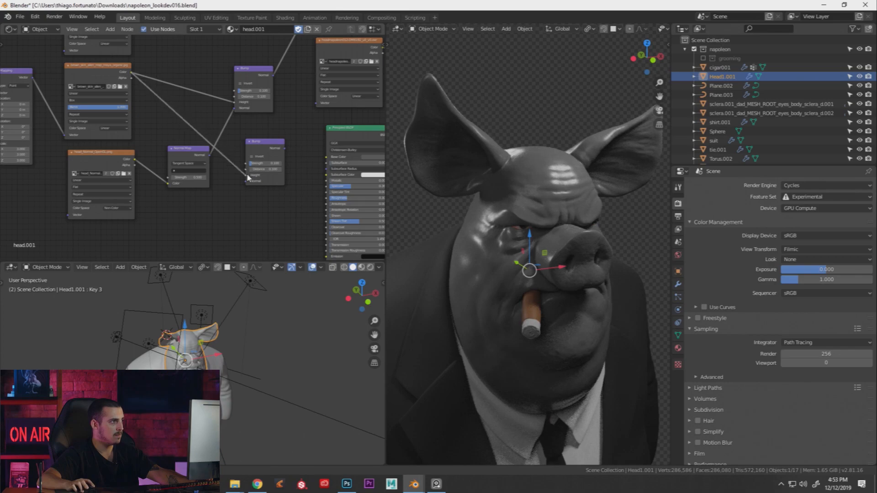
middle_click_drag(279, 176, 250, 138)
left_click_drag(255, 112, 296, 231)
scroll(569, 183, "up", 6)
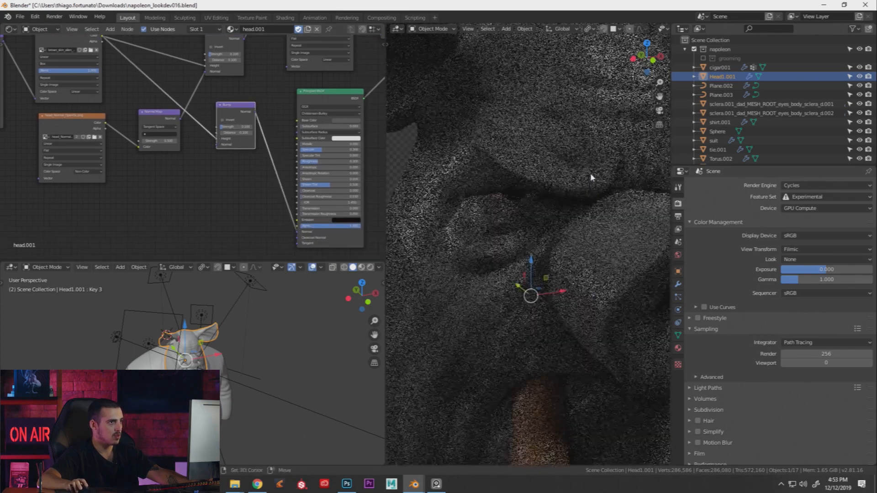
Disconnect and reconnect the new Bump's Normal link to compare the brow close-up
scroll(561, 174, "up", 2)
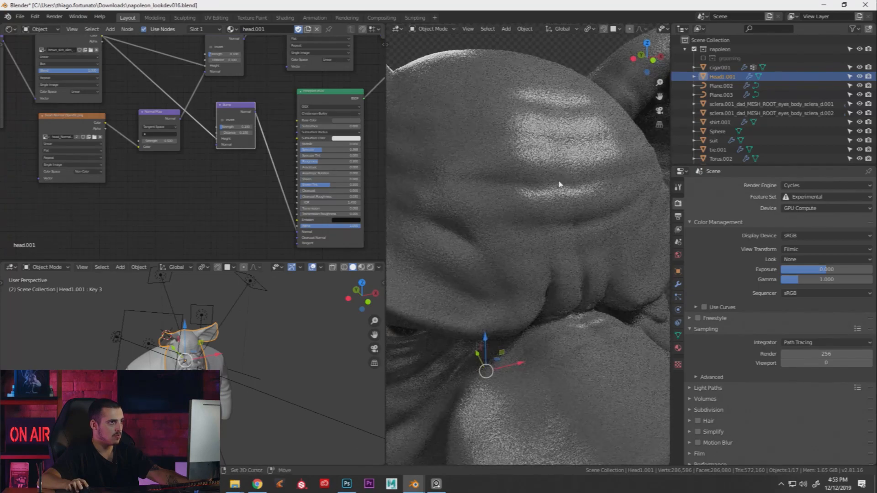
left_click_drag(234, 112, 227, 185)
left_click_drag(300, 235, 273, 233)
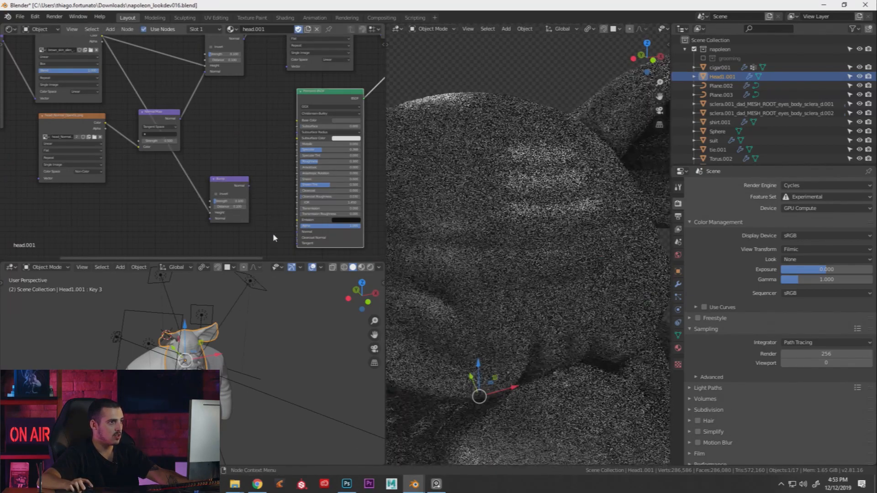
left_click_drag(247, 186, 298, 232)
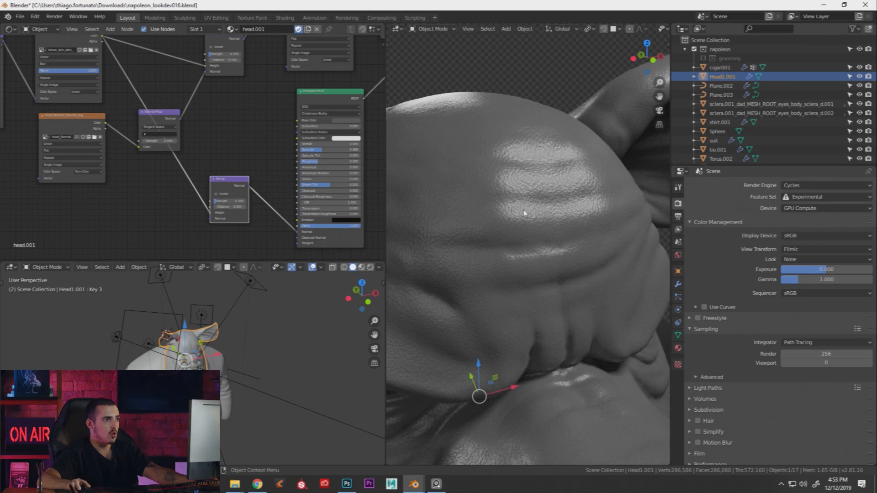
left_click_drag(228, 185, 234, 188)
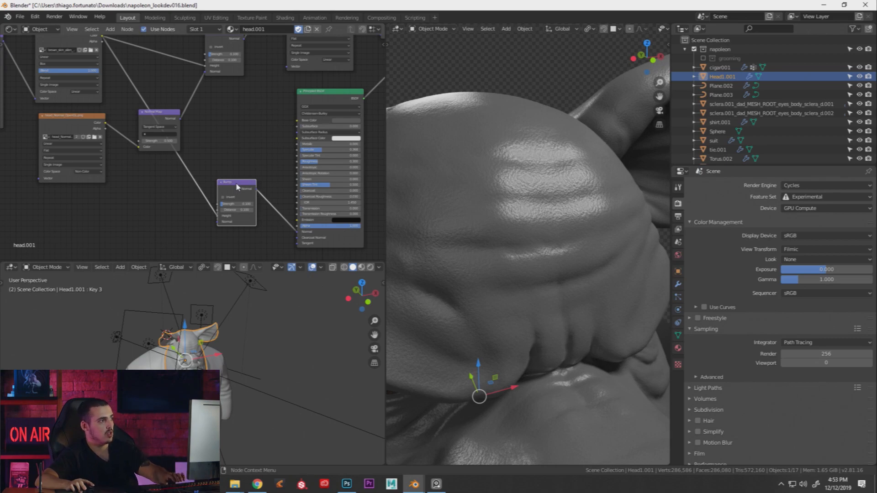
Delete the extra Bump node and duplicate the skin image texture node
middle_click_drag(237, 186, 253, 195)
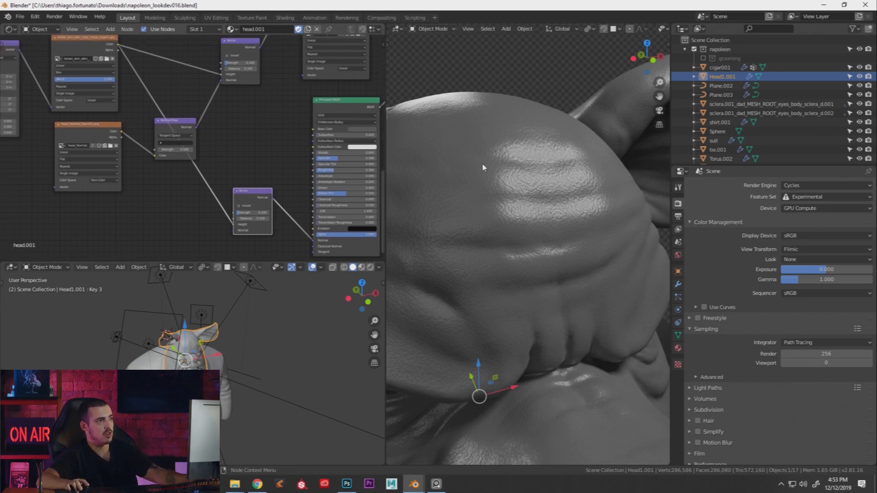
middle_click_drag(481, 163, 509, 183)
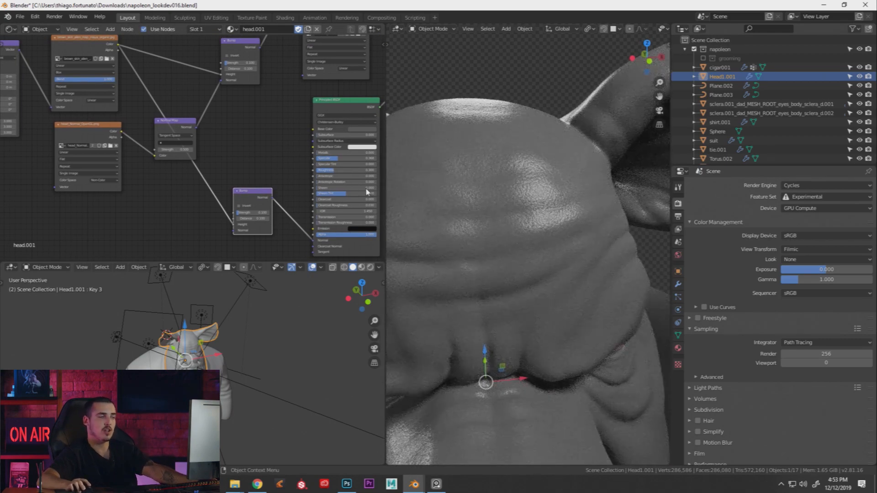
middle_click_drag(240, 188, 262, 196)
left_click_drag(269, 207, 271, 200)
mouse_move(282, 193)
middle_mouse_down()
mouse_move(306, 195)
mouse_move(287, 184)
middle_mouse_up()
key("x")
middle_click_drag(119, 105, 248, 82)
left_click(225, 94)
key("shift+d")
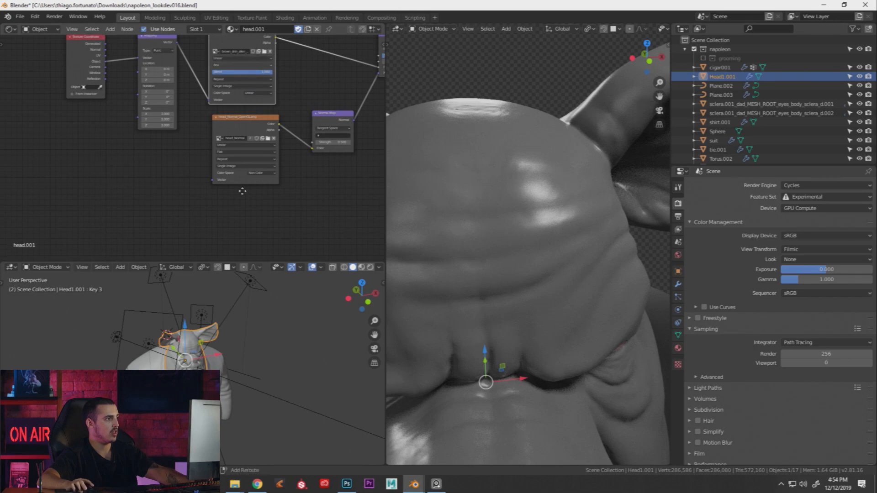
Place the copied skin texture node and preview it on the head through the Viewer output
left_click(246, 228)
left_click(257, 198, "ctrl+shift")
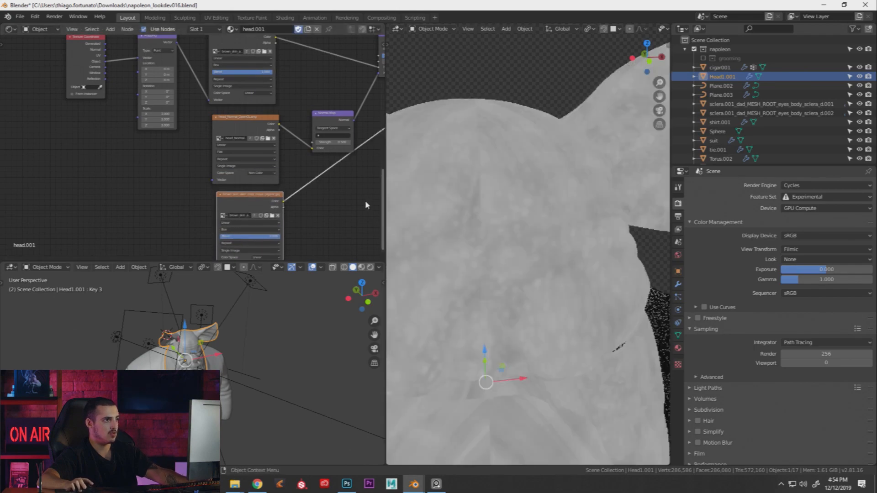
middle_click_drag(481, 232, 536, 215, "shift")
middle_click_drag(535, 256, 567, 256, "shift")
middle_click_drag(272, 218, 317, 200, "shift")
scroll(317, 200, "up", 2)
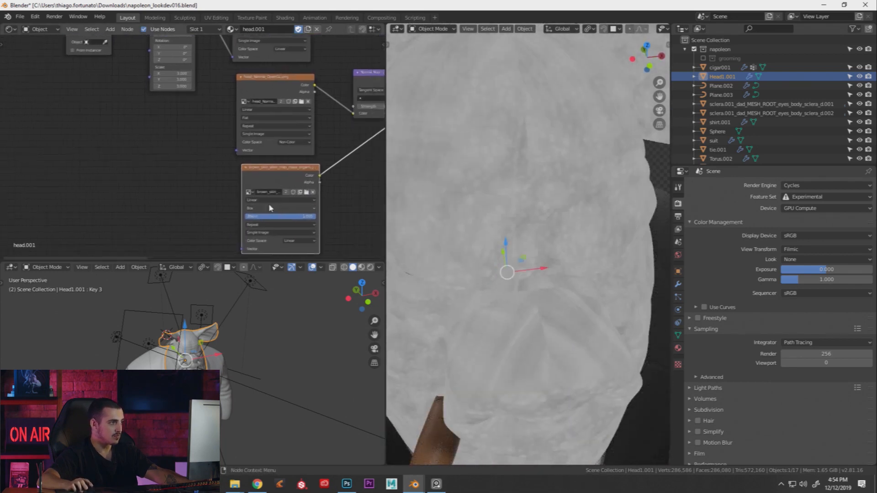
Add an Image Texture node loading beard_mask.jpg with Box projection
key("shift+a")
type("im")
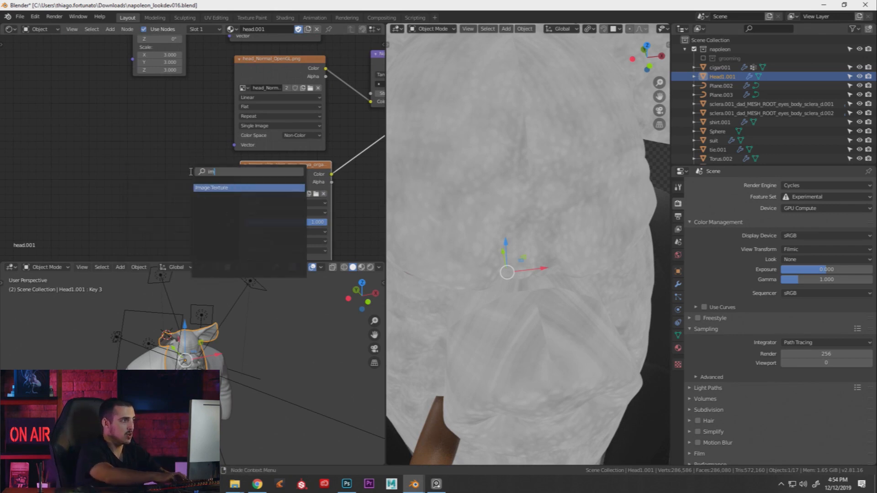
type("a")
key("Return")
left_click(112, 170)
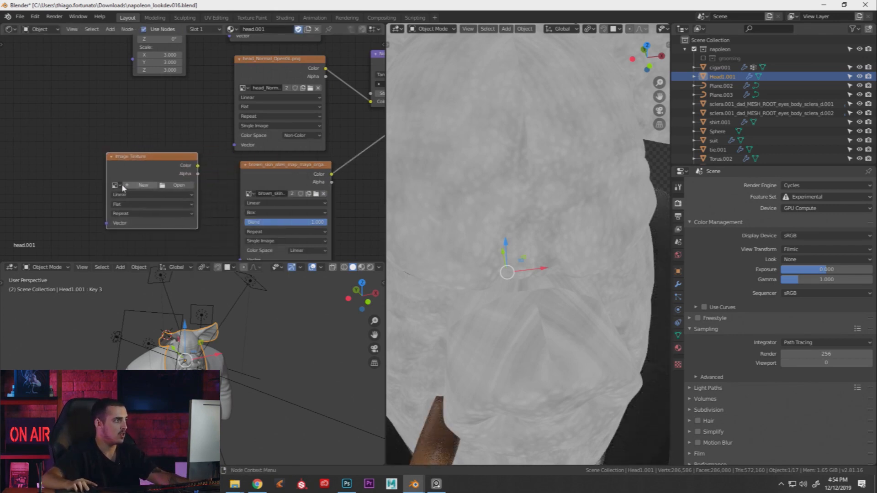
left_click(116, 185)
left_click(137, 204)
left_click_drag(162, 166, 172, 181)
middle_click_drag(165, 179, 158, 147)
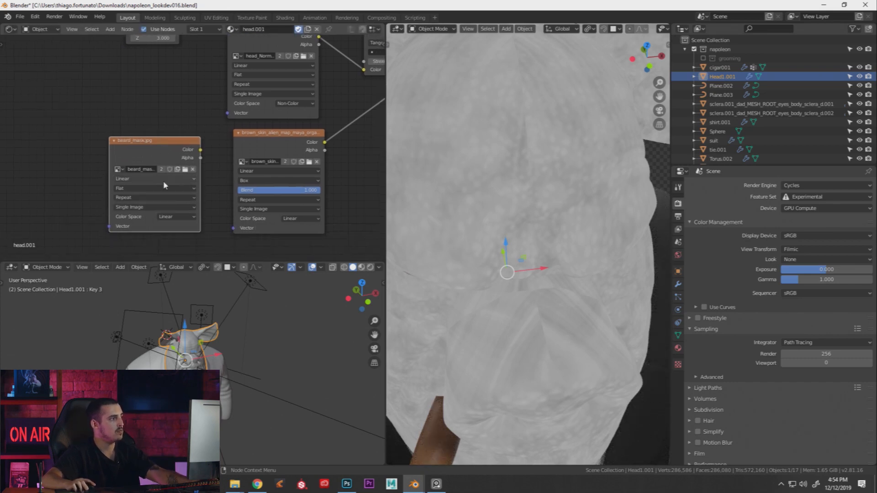
left_click(135, 188)
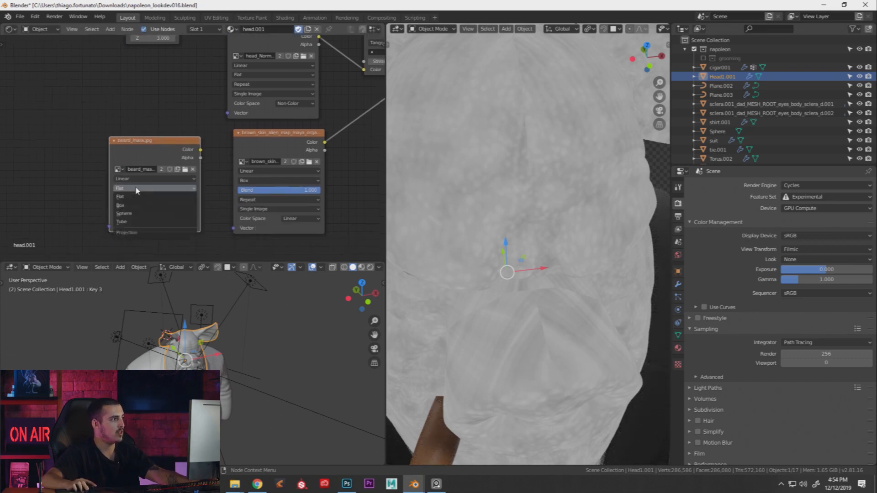
left_click(130, 207)
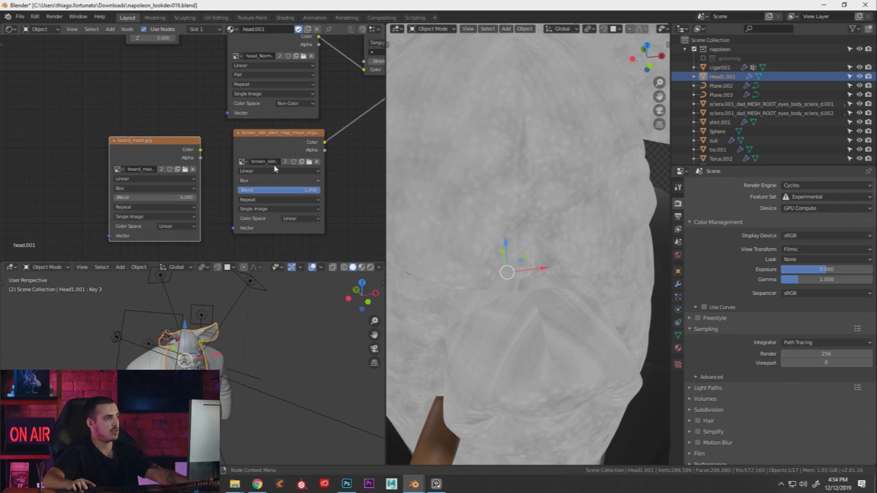
Try the skin map's Blend from 0 up to 1.000, then delete the beard mask node
left_click(282, 136, "ctrl+shift")
left_click(276, 143, "ctrl+shift")
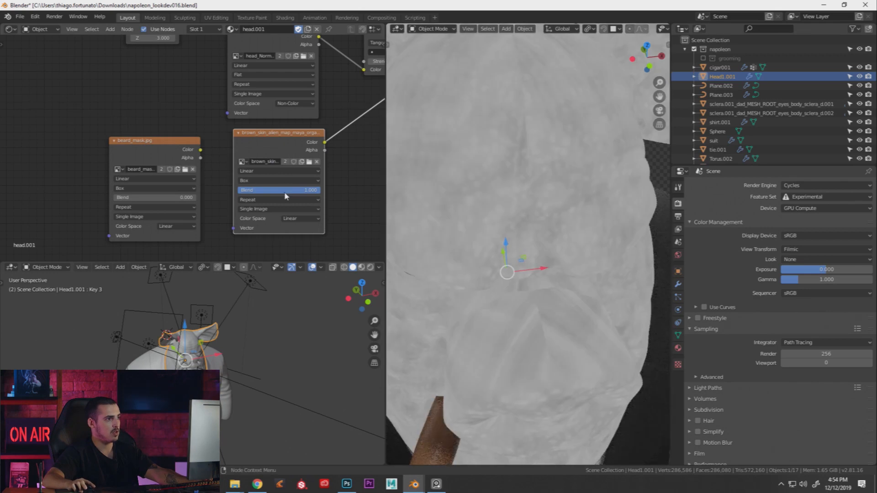
left_click_drag(285, 191, 203, 191)
middle_click_drag(470, 165, 463, 183, "shift")
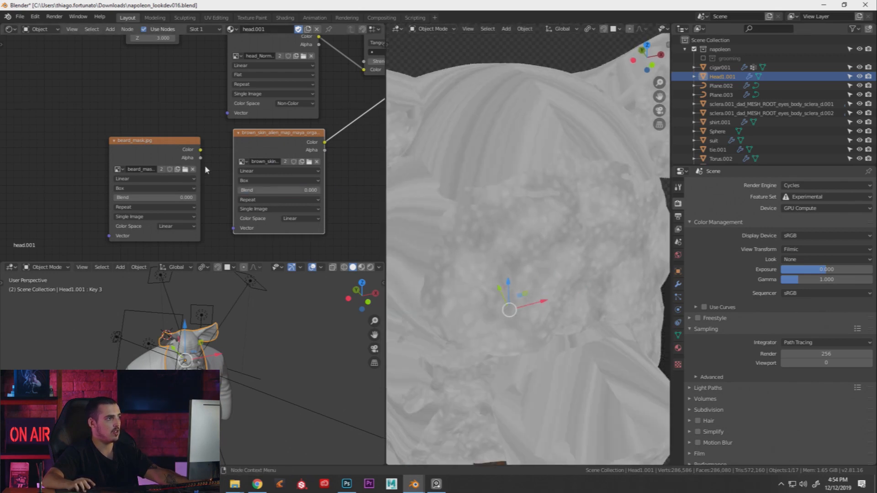
left_click_drag(248, 190, 293, 190)
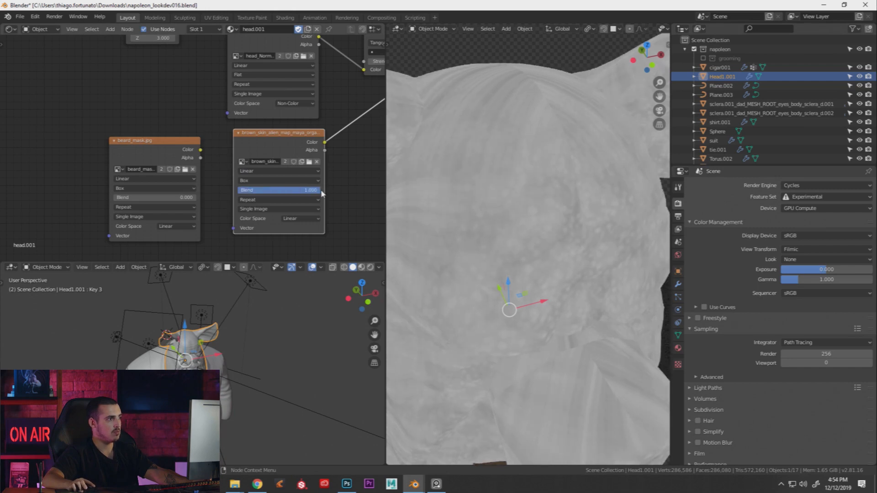
left_click(173, 151)
key("x")
left_click(273, 139)
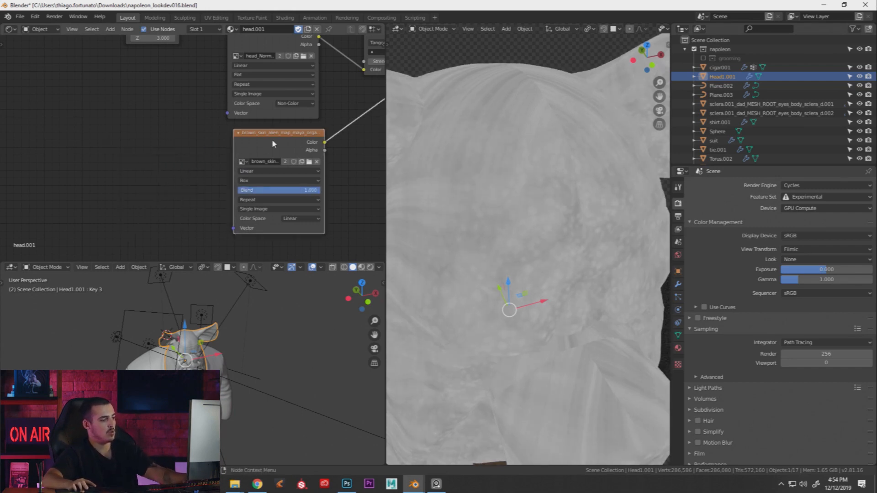
Add mapping controls to the skin map and feed Object coordinates into the Mapping node
key("ctrl+t")
key("KP_Decimal")
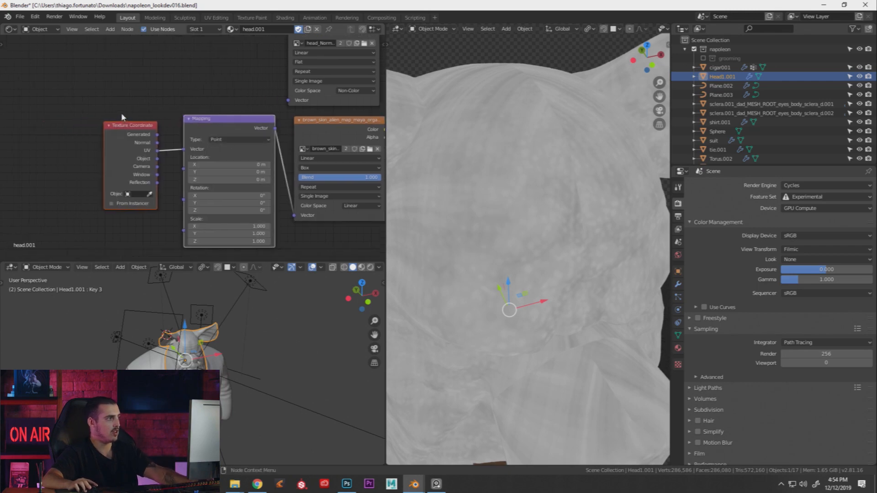
left_click(126, 131)
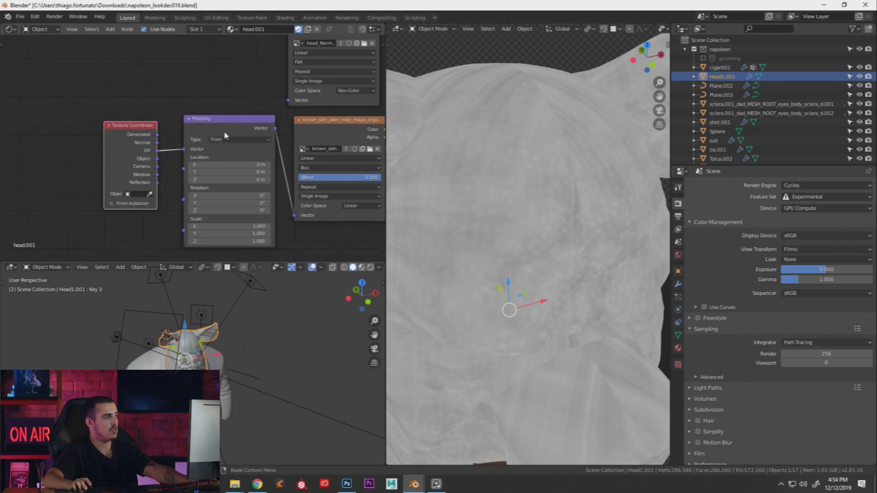
middle_click_drag(168, 158, 133, 151)
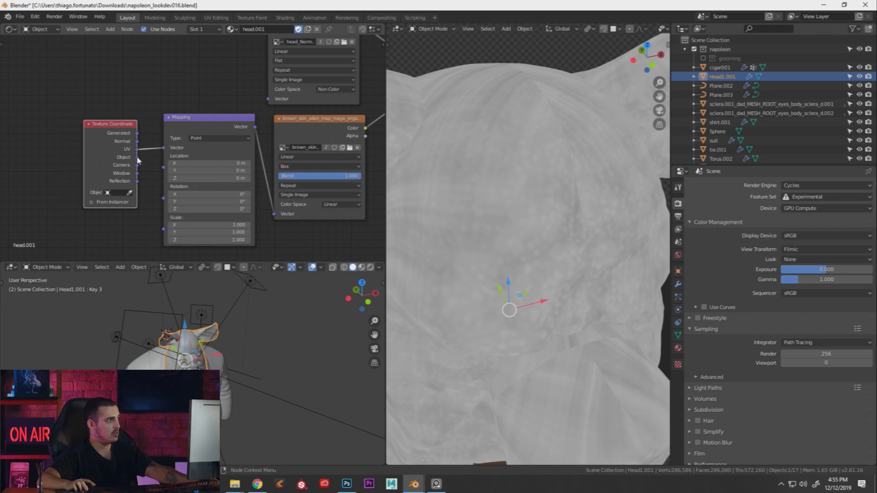
scroll(140, 156, "down", 2)
scroll(155, 136, "up", 3, "shift")
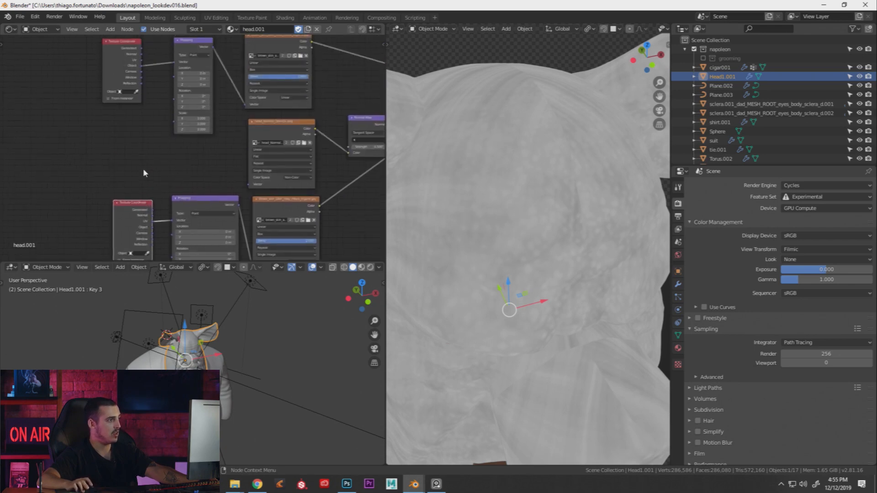
middle_click_drag(153, 223, 150, 156)
scroll(151, 156, "up", 3)
left_click_drag(151, 161, 174, 150)
Compare lower box blend values on the head close-up, settling on Blend 1.000
middle_click_drag(477, 160, 539, 149)
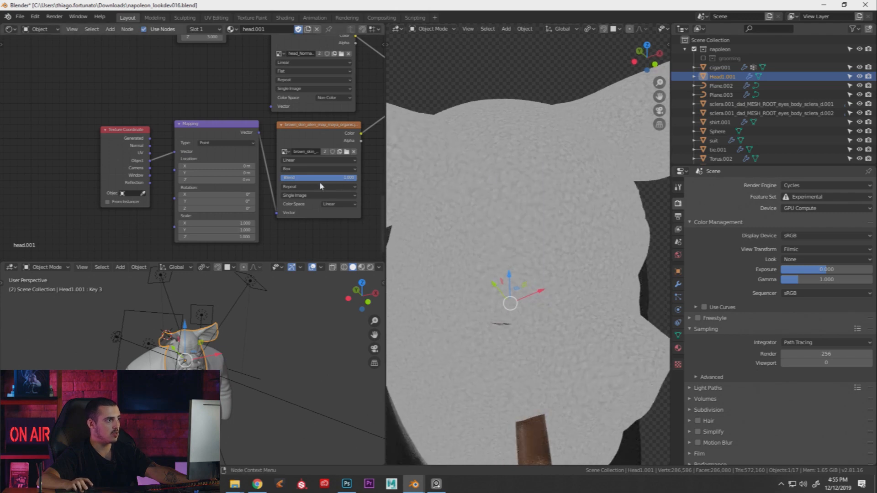
middle_click_drag(326, 183, 297, 184)
left_click_drag(315, 182, 254, 182)
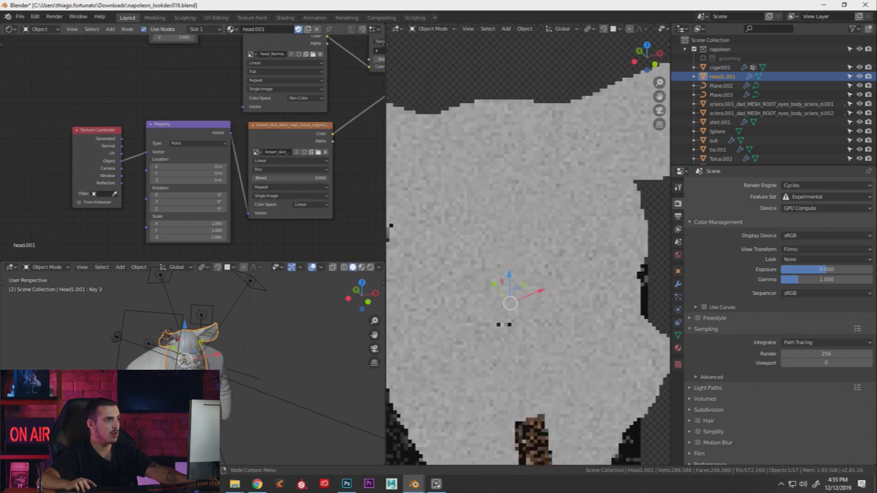
scroll(574, 185, "up", 1)
middle_click_drag(583, 188, 558, 207, "shift")
scroll(558, 207, "up", 1)
scroll(558, 207, "up", 1)
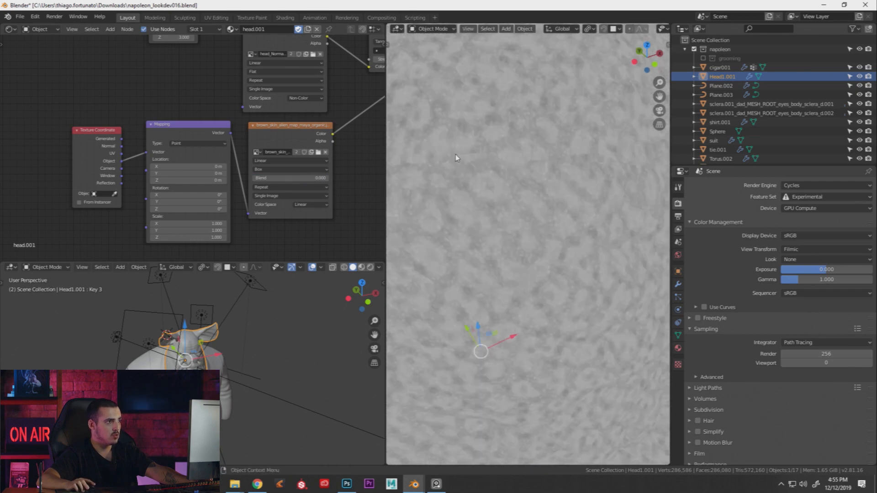
left_click_drag(265, 178, 327, 177)
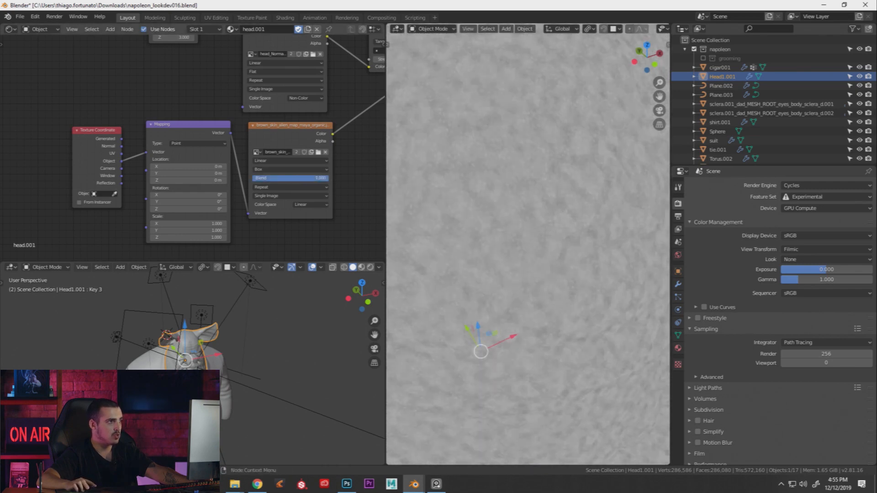
scroll(506, 194, "down", 5)
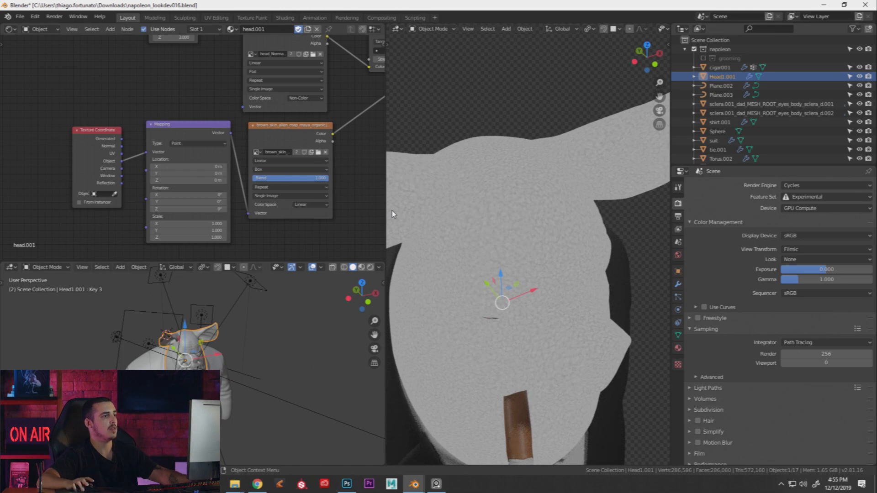
Set the Mapping scale to 5.600 on all axes
middle_click_drag(252, 201, 266, 185)
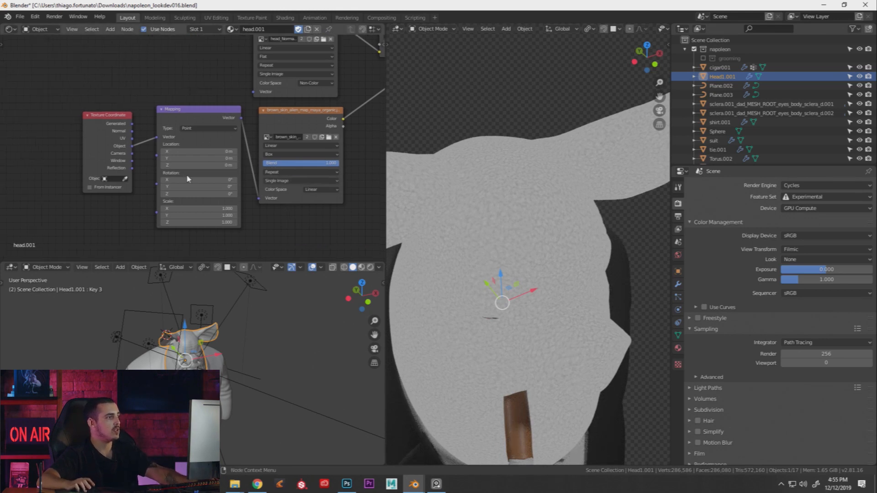
middle_click_drag(190, 180, 196, 149)
scroll(195, 150, "up", 1)
left_click_drag(196, 182, 196, 183)
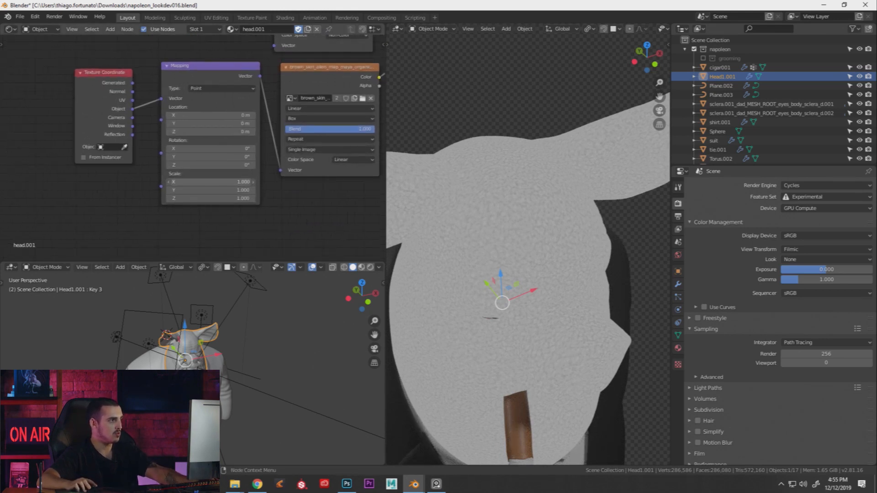
mouse_move(196, 184)
left_mouse_down()
mouse_move(201, 198)
mouse_move(224, 198)
mouse_move(202, 198)
left_mouse_up()
scroll(205, 123, "down", 3)
Preview the brown skin texture's colour directly on the head
middle_click_drag(232, 87, 217, 192)
middle_click_drag(260, 108, 241, 196)
mouse_move(248, 86)
left_mouse_down()
mouse_move(244, 101)
mouse_move(248, 89)
left_mouse_up()
left_click(247, 92, "ctrl+shift")
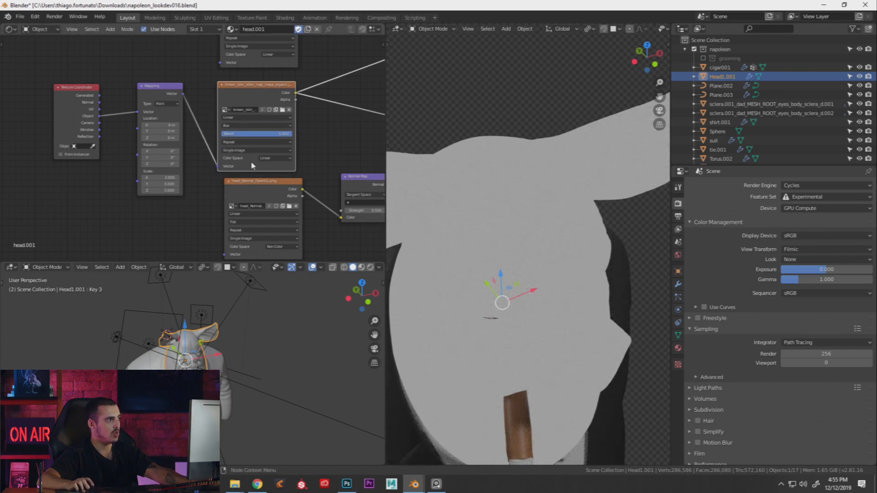
Box-select and delete the duplicate lower three-node group
scroll(325, 201, "down", 3)
middle_click_drag(250, 237, 228, 166)
left_click_drag(78, 199, 273, 235)
key("x")
middle_click_drag(294, 165, 256, 215)
middle_click_drag(329, 149, 273, 172)
key("shift+a")
left_click(328, 181)
Add a Bump node and plug the brown skin texture's colour into its Height
type("bun")
key("BackSpace")
type("m")
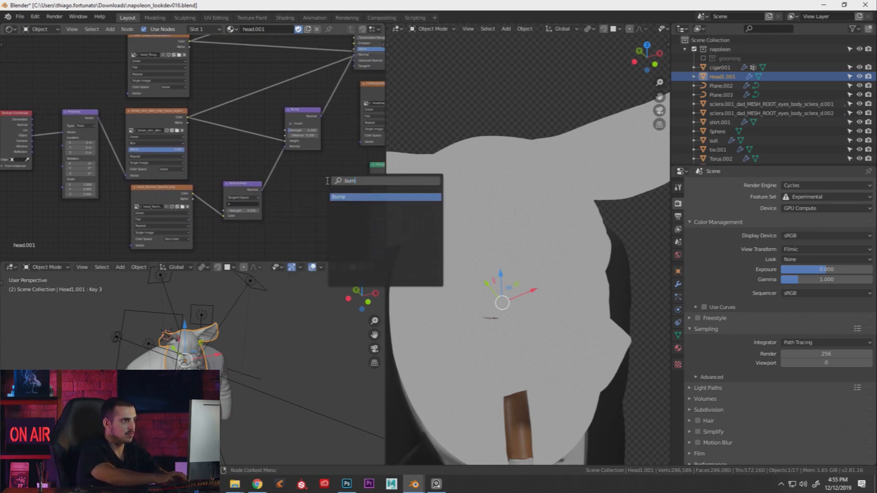
key("Return")
left_click(294, 173)
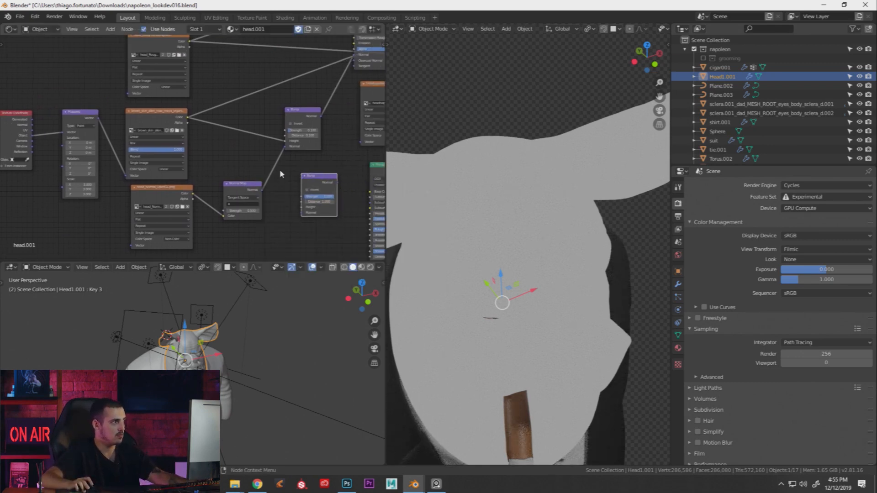
scroll(297, 178, "up", 1)
left_click_drag(146, 98, 124, 157)
left_click(122, 163)
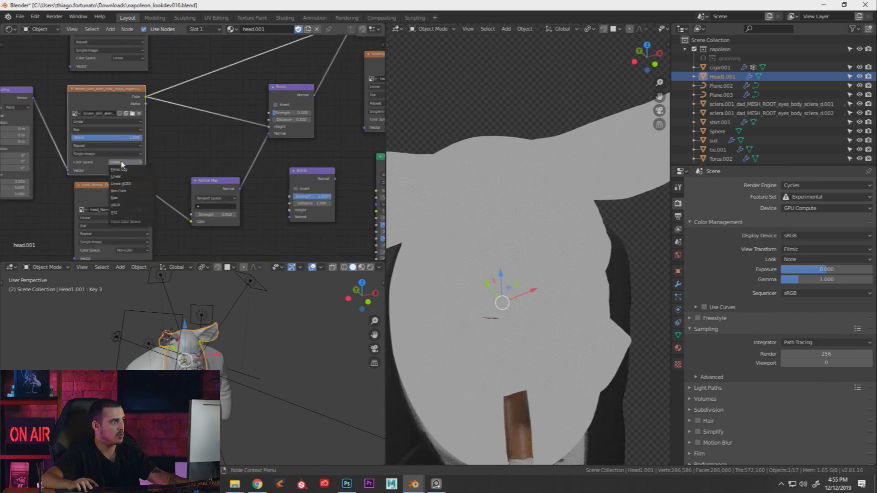
left_click_drag(146, 98, 196, 141)
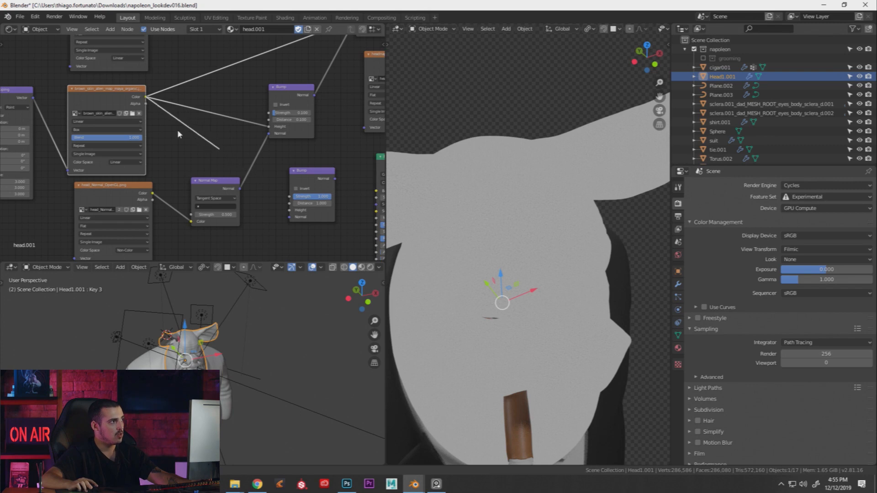
left_click_drag(246, 168, 291, 211)
Route the new Bump's Normal into the skin shader and send that shader to the output
scroll(264, 197, "up", 2)
middle_click_drag(305, 192, 207, 192)
scroll(280, 198, "down", 5)
scroll(173, 186, "down", 3)
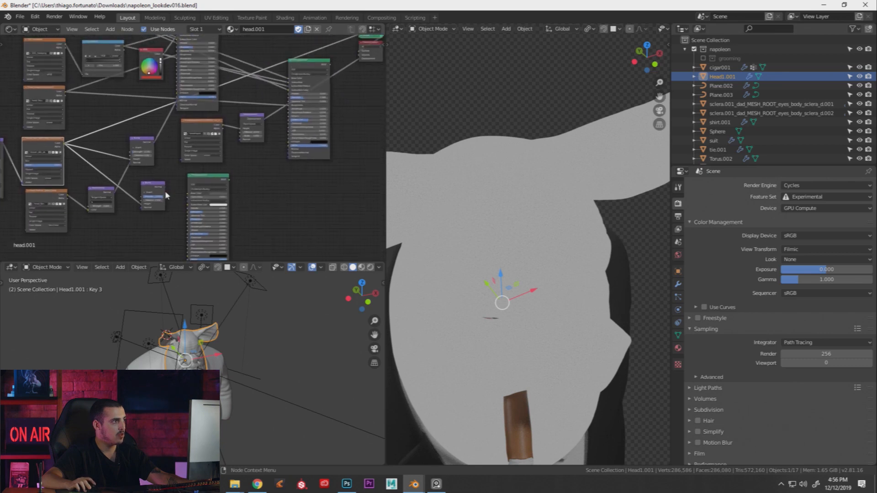
left_click_drag(166, 185, 291, 152)
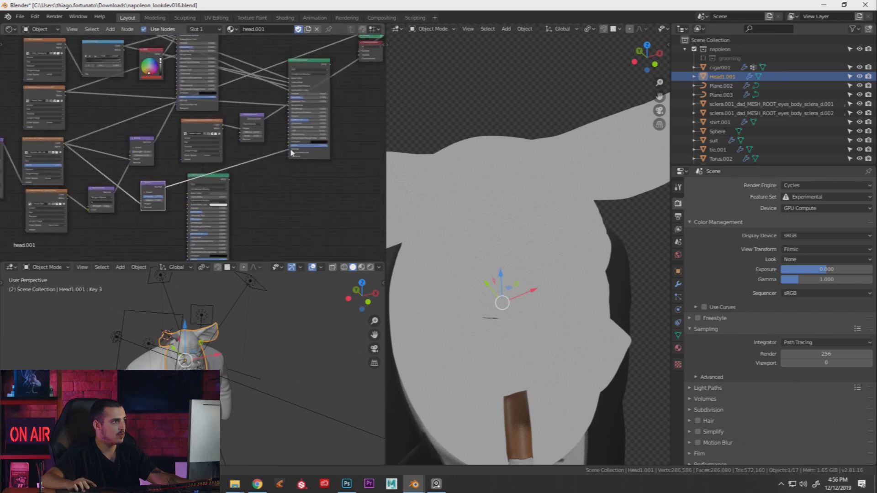
left_click(308, 62, "ctrl+shift")
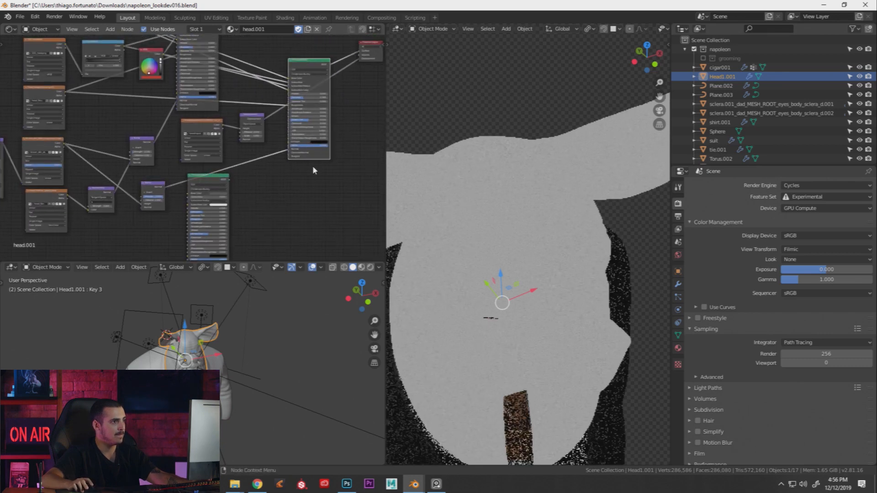
Delete the extra Principled BSDF node
middle_click_drag(323, 145, 353, 119)
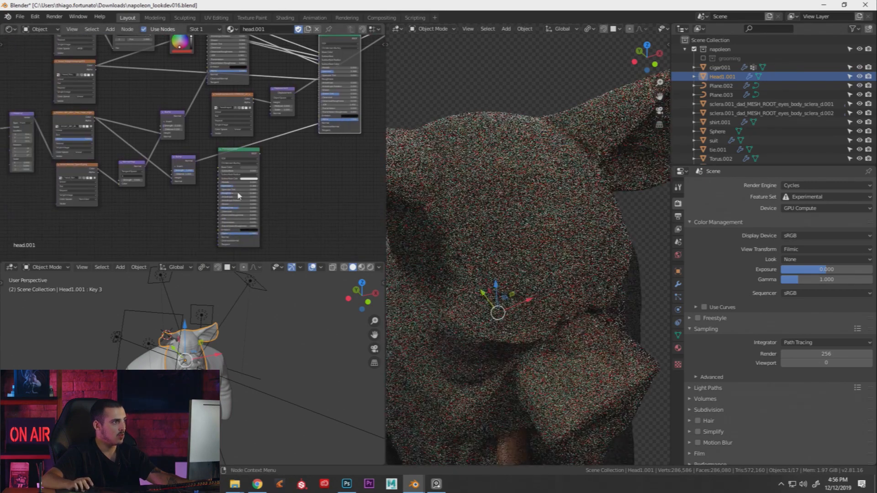
left_click_drag(245, 153, 244, 182)
key("x")
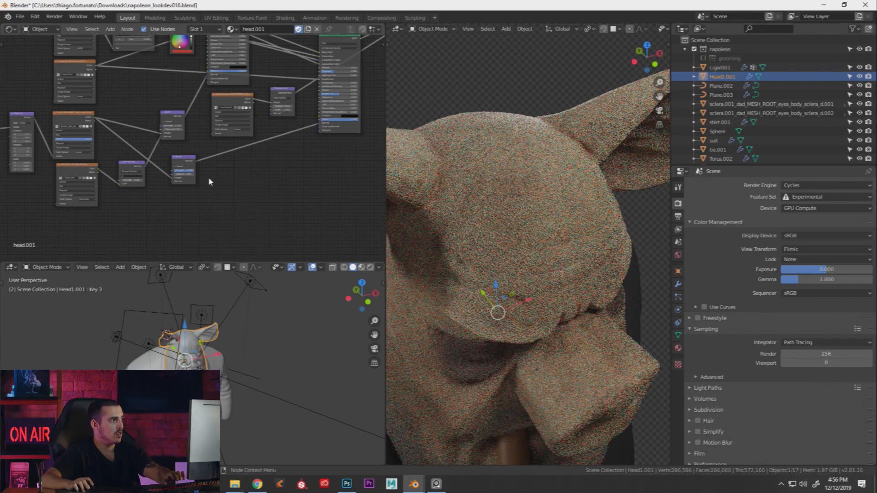
scroll(207, 180, "up", 6)
middle_click_drag(208, 179, 256, 183)
scroll(256, 195, "up", 5)
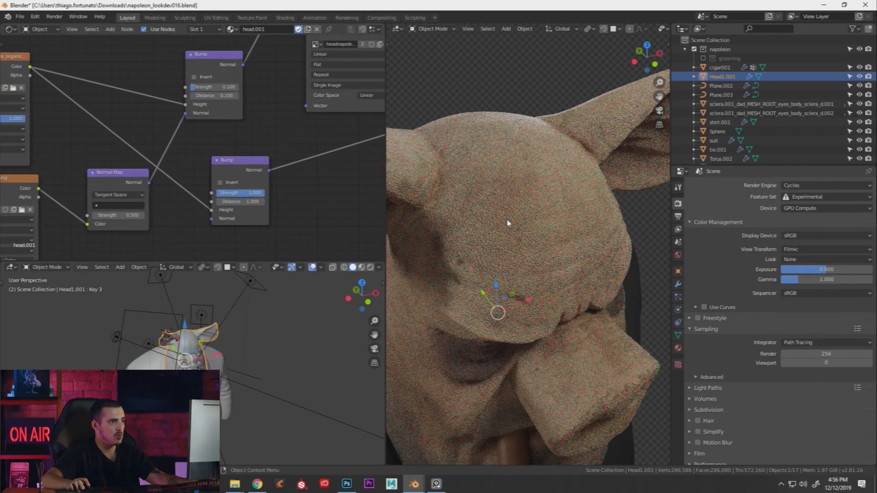
Orbit the head to check the bump detail and frame the lower Bump node
middle_click_drag(509, 223, 501, 207)
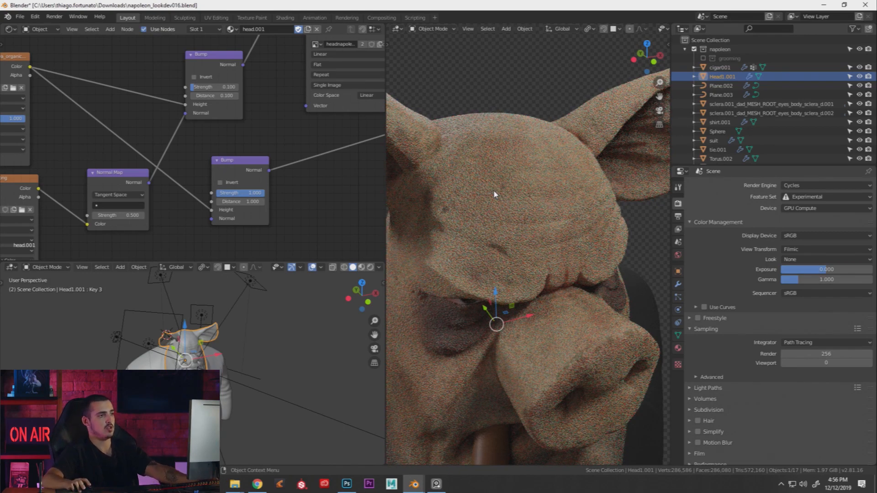
middle_click_drag(488, 195, 475, 190)
middle_click_drag(169, 162, 247, 156)
scroll(238, 162, "up", 1)
scroll(249, 148, "up", 1)
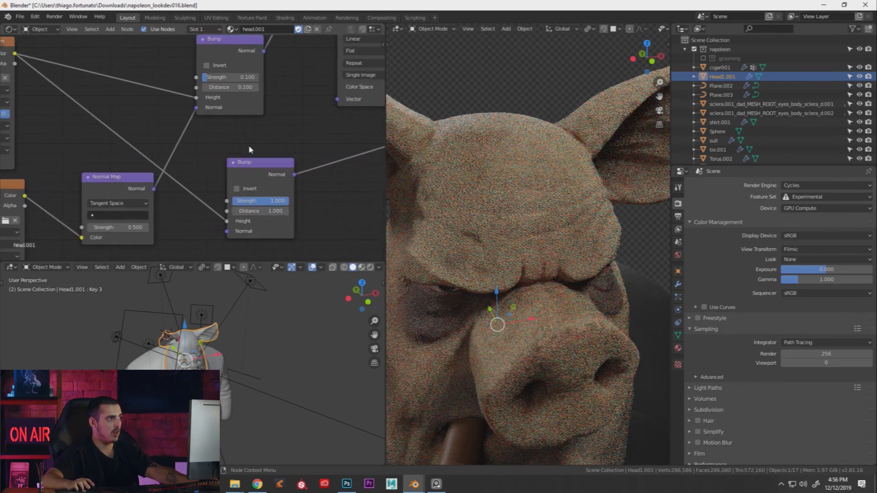
Set the new Bump node's Strength and Distance both to 0.100
left_click(259, 203)
type("1")
key("BackSpace")
type(".1")
key("Tab")
type(".1")
key("Return")
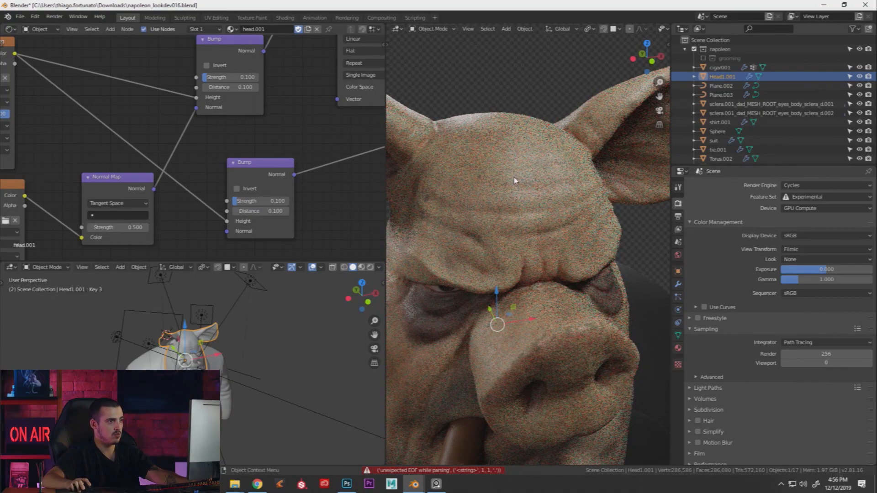
scroll(531, 193, "up", 4)
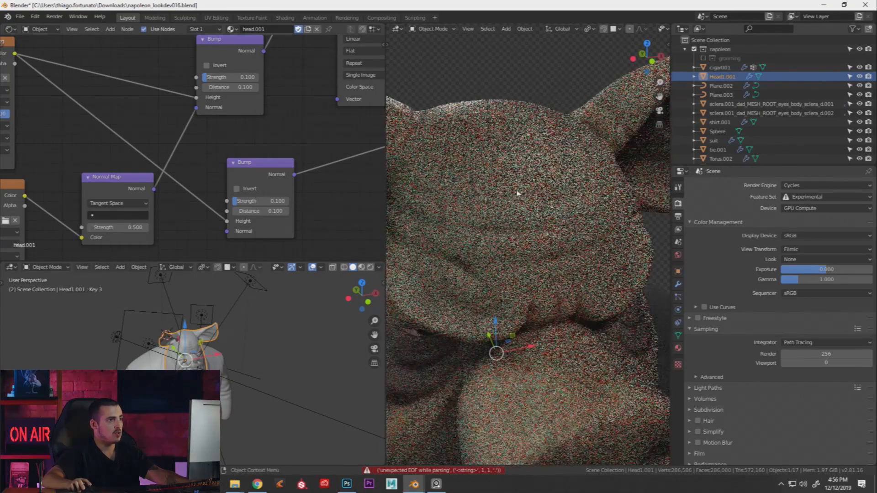
scroll(270, 135, "down", 2)
scroll(270, 135, "right", 5, "ctrl")
scroll(275, 147, "up", 3)
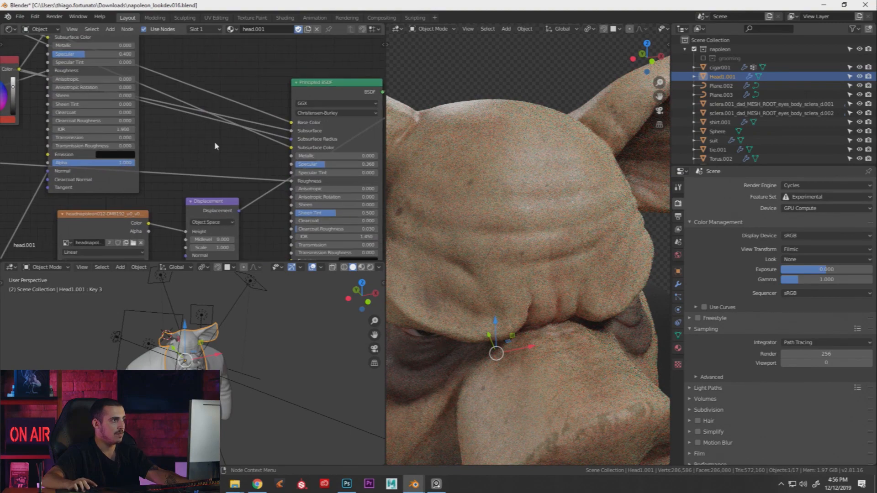
Add a Mix node and place it in front of the skin shader
key("shift+a")
left_click(201, 148)
type("m")
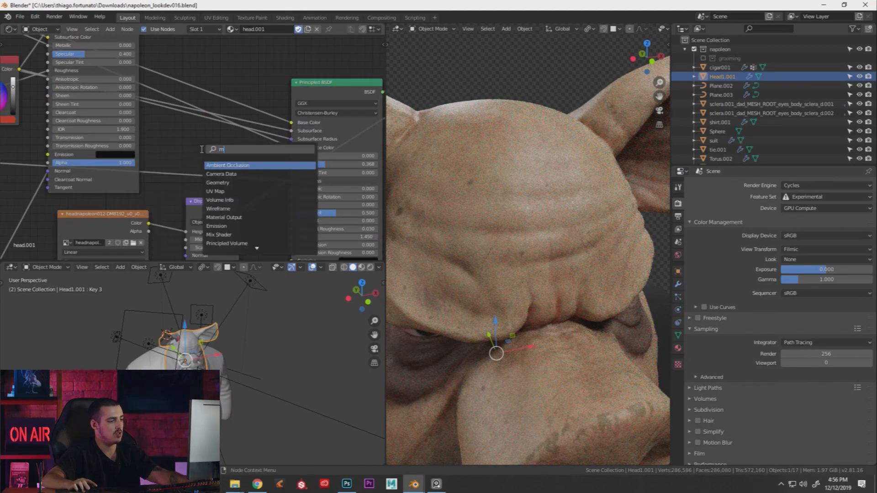
type("ix")
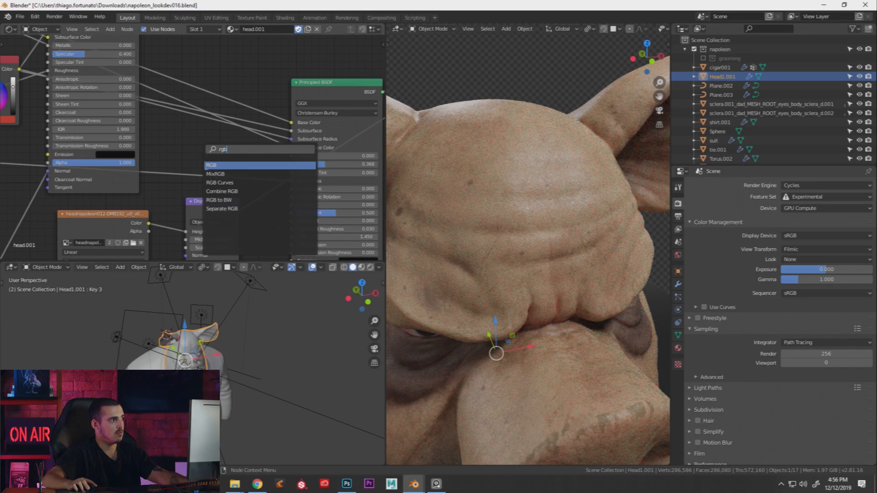
key("Return")
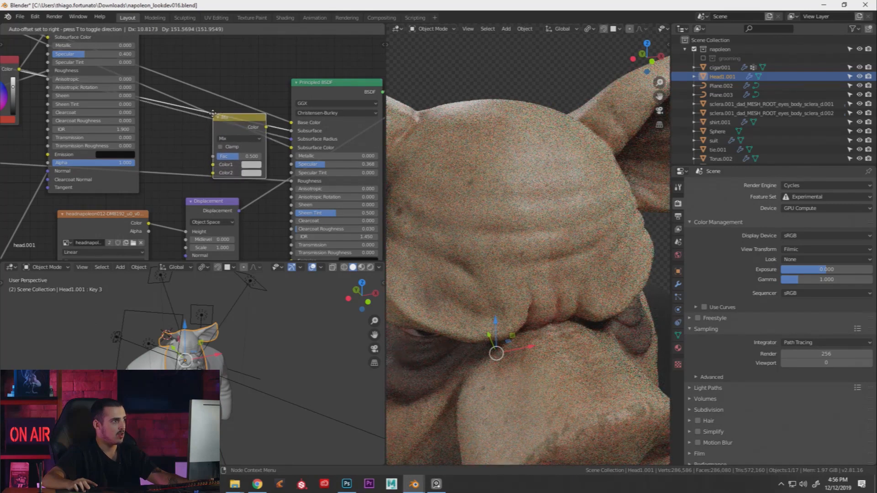
left_click(208, 115)
left_click_drag(227, 121, 217, 113)
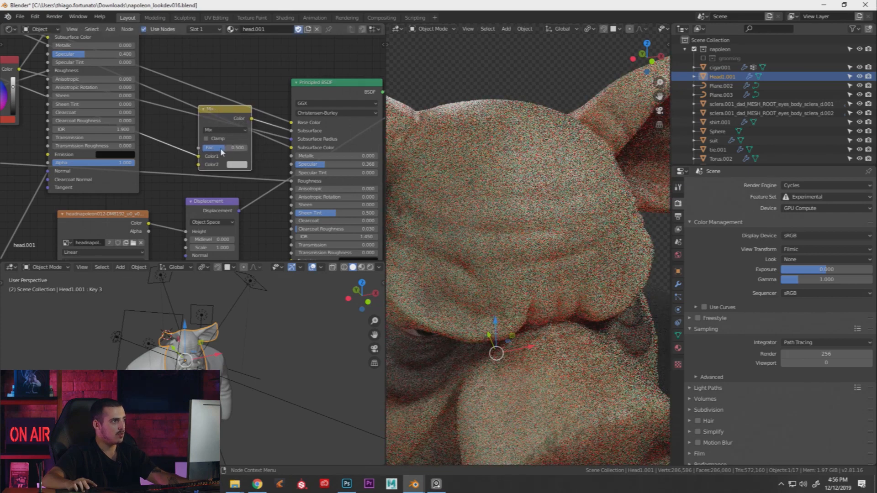
Preview the Mix node, set Fac to 1 with black Color2, then reconnect Principled BSDF to the output
left_click(217, 114, "ctrl+shift")
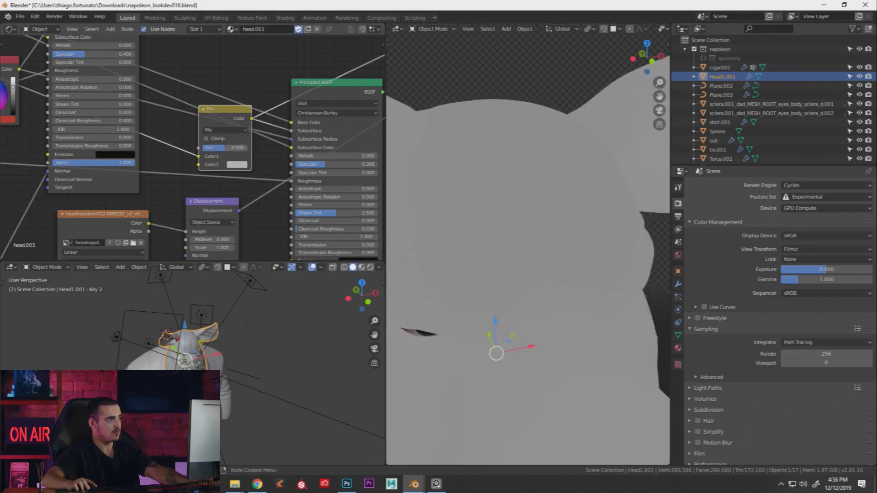
left_click_drag(222, 148, 199, 147)
scroll(506, 185, "down", 4)
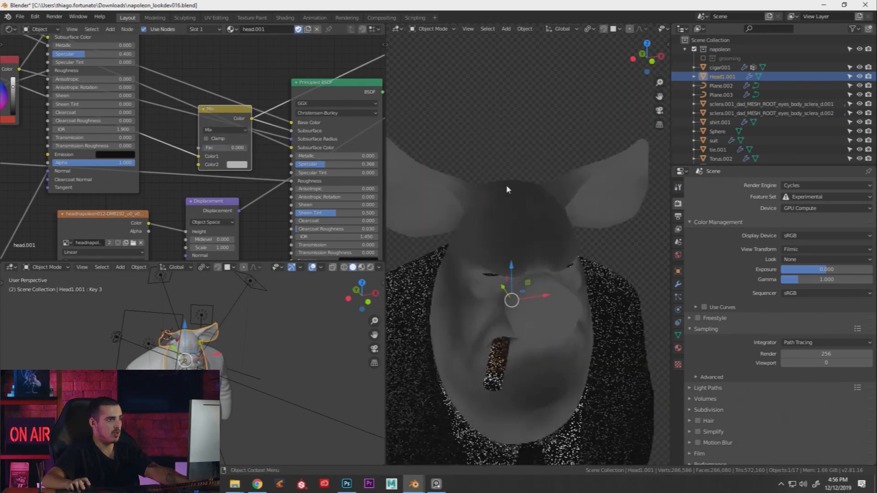
scroll(500, 226, "up", 2)
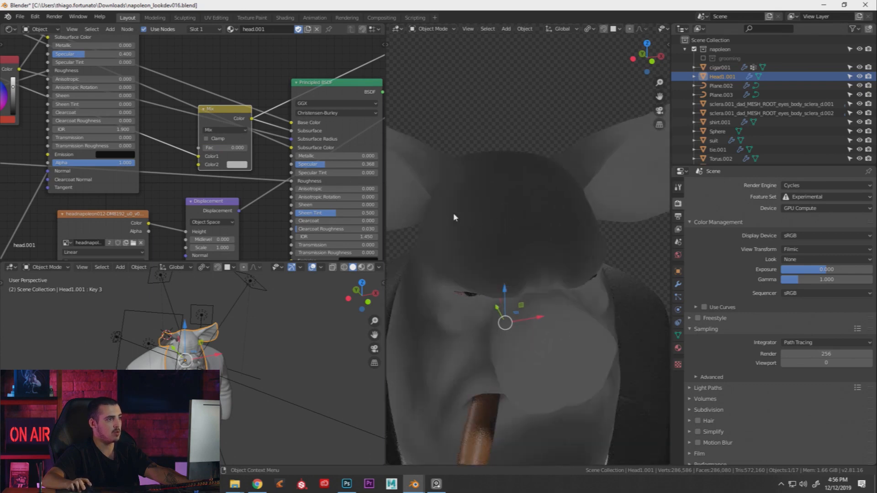
left_click_drag(211, 149, 248, 149)
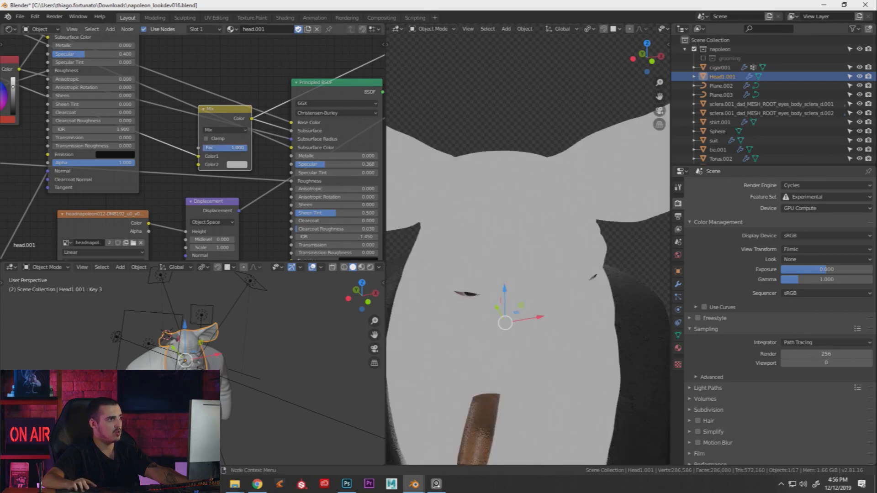
left_click(237, 165)
left_click_drag(295, 103, 295, 114)
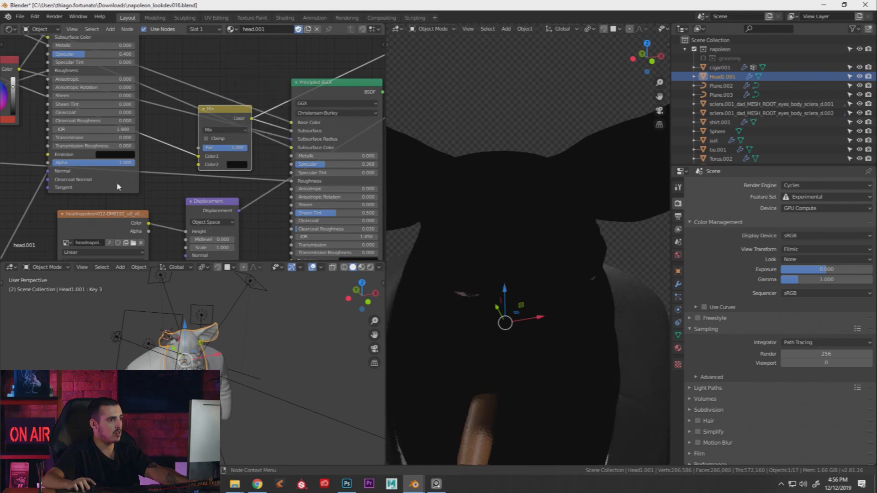
left_click(333, 90, "ctrl+shift")
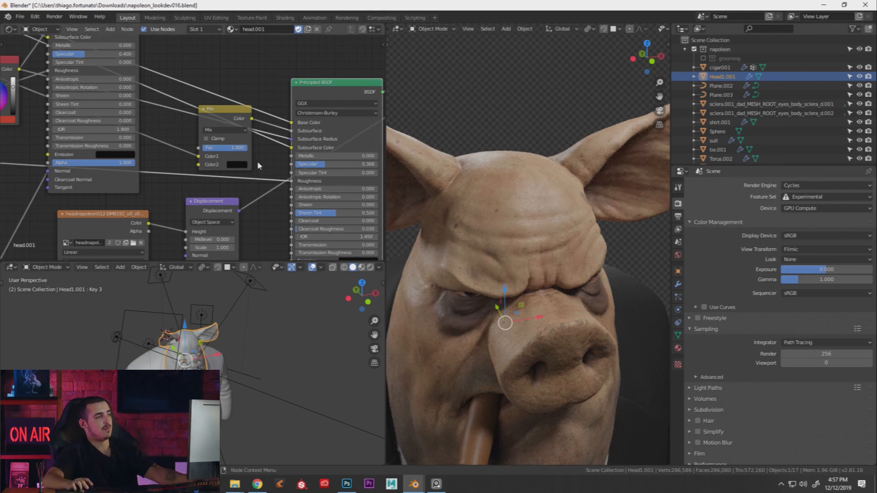
middle_click_drag(260, 150, 293, 65)
scroll(199, 194, "down", 2)
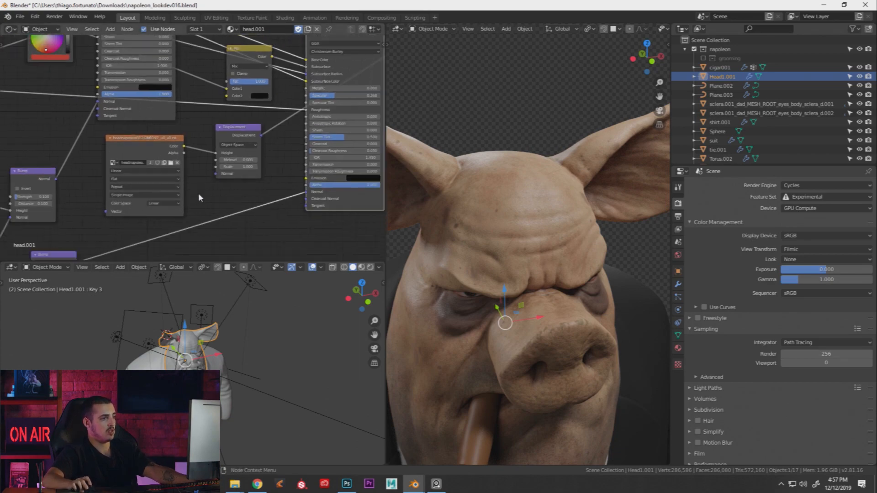
middle_click_drag(223, 186, 366, 93)
scroll(239, 177, "up", 2)
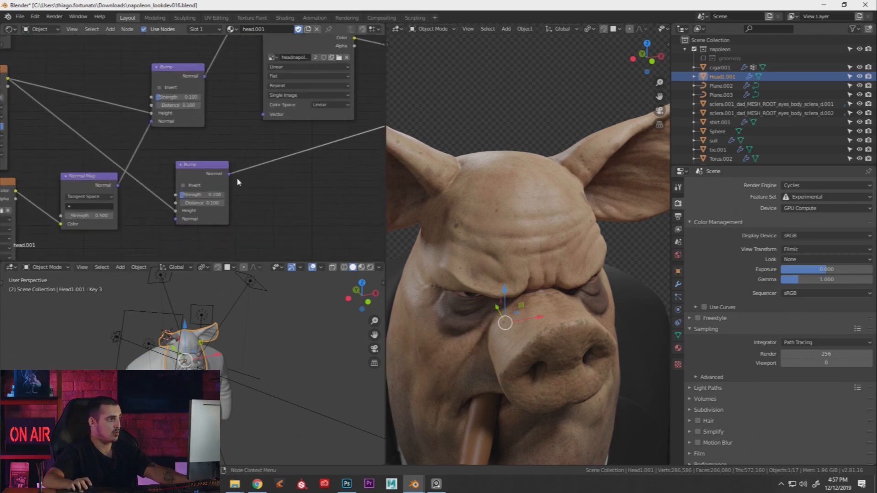
scroll(237, 178, "up", 1)
scroll(476, 197, "up", 3)
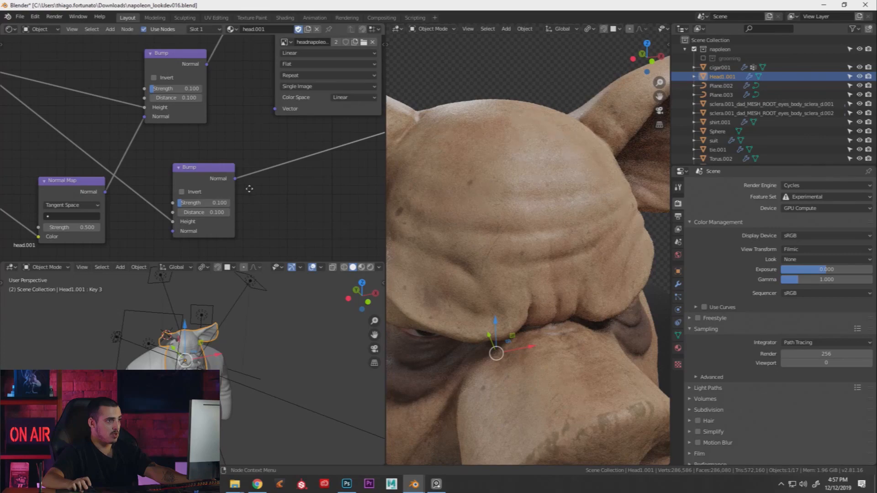
scroll(265, 195, "up", 2)
scroll(476, 202, "up", 2)
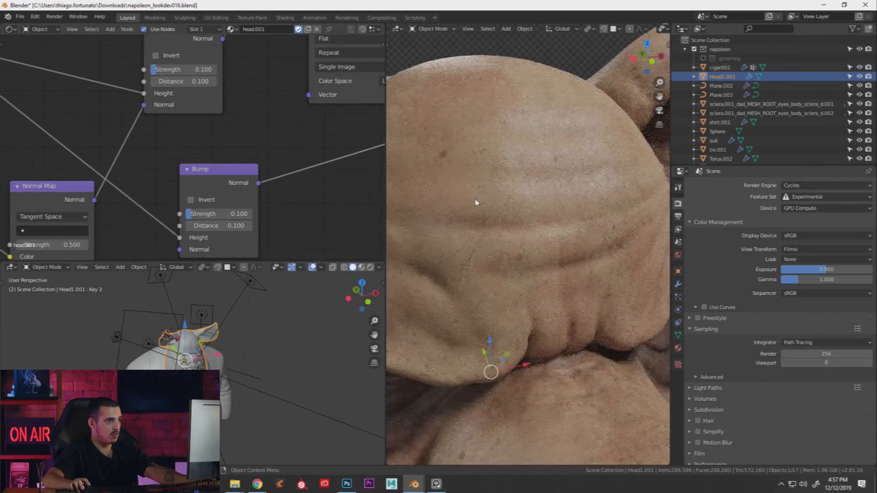
left_click_drag(218, 214, 243, 214)
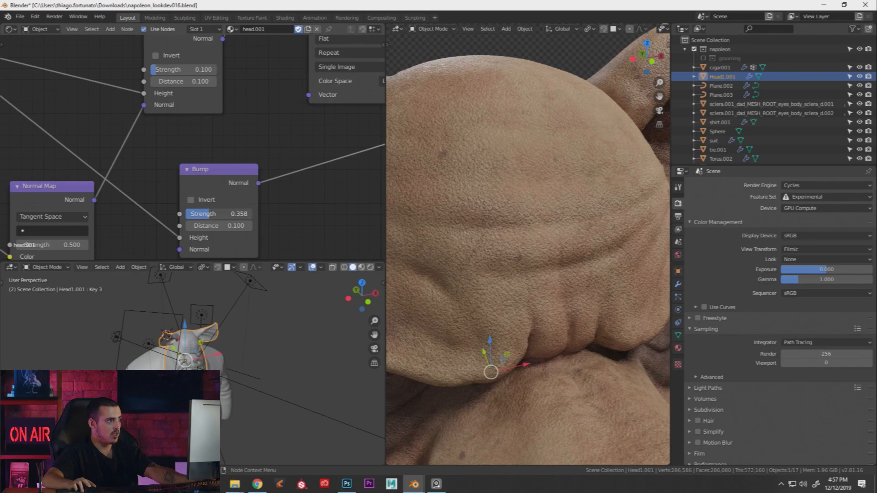
key("ctrl+z")
left_click(190, 201)
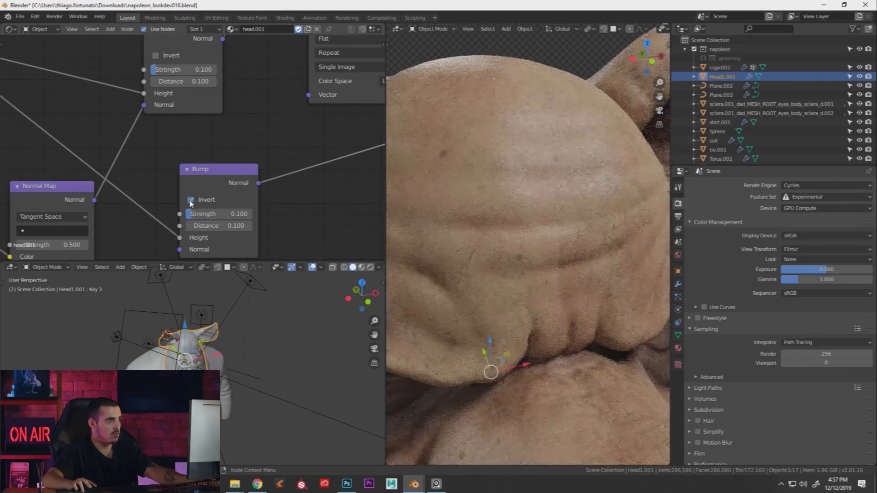
scroll(566, 122, "up", 2)
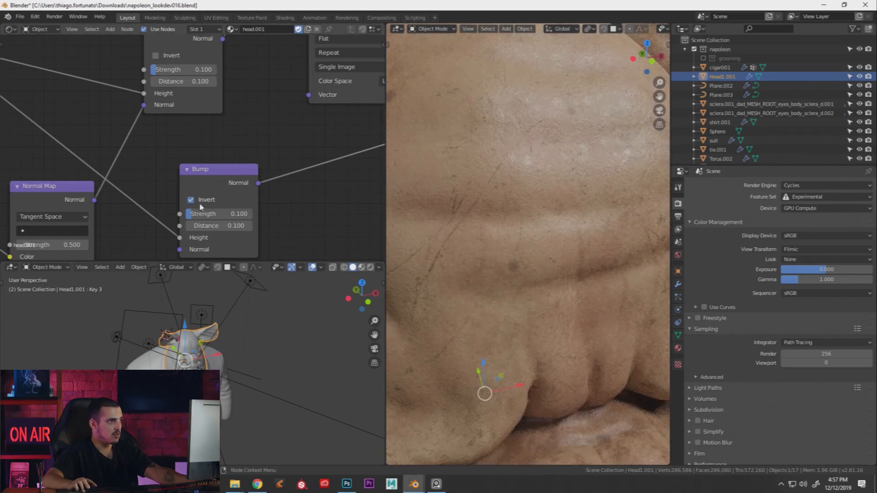
left_click(191, 200)
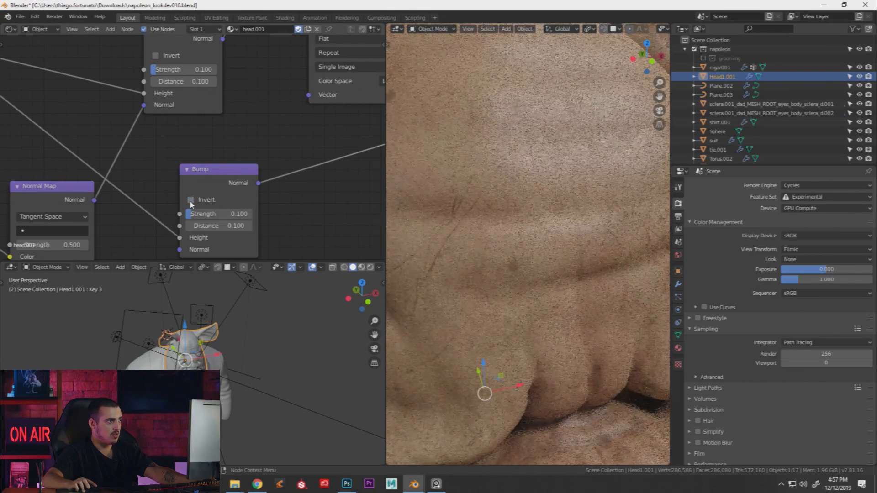
scroll(201, 182, "down", 3)
scroll(295, 141, "down", 5)
middle_click_drag(323, 138, 208, 189)
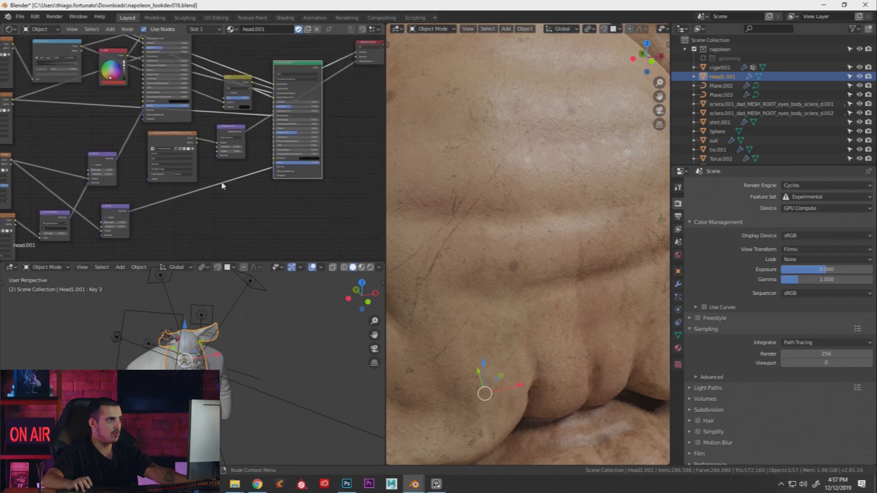
middle_click_drag(278, 137, 249, 174)
scroll(203, 137, "up", 4)
Mute the Mix node to bypass it, comparing it once unmuted before muting again
left_click(207, 108)
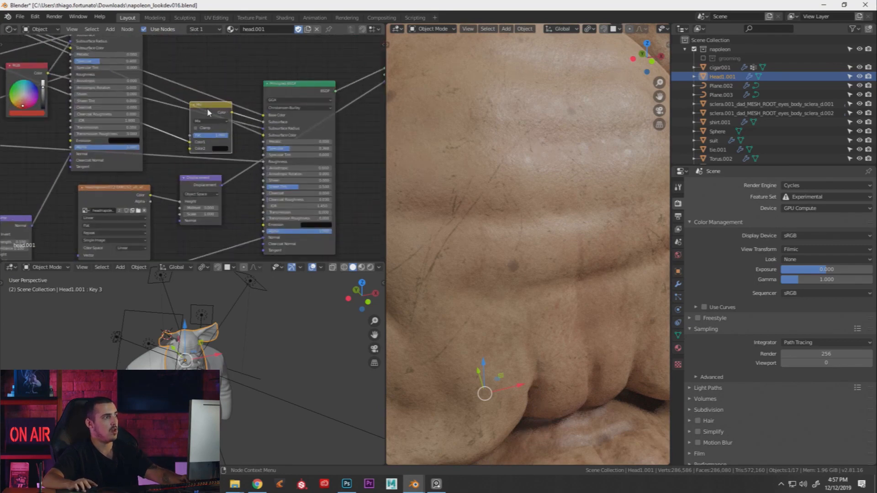
key("m")
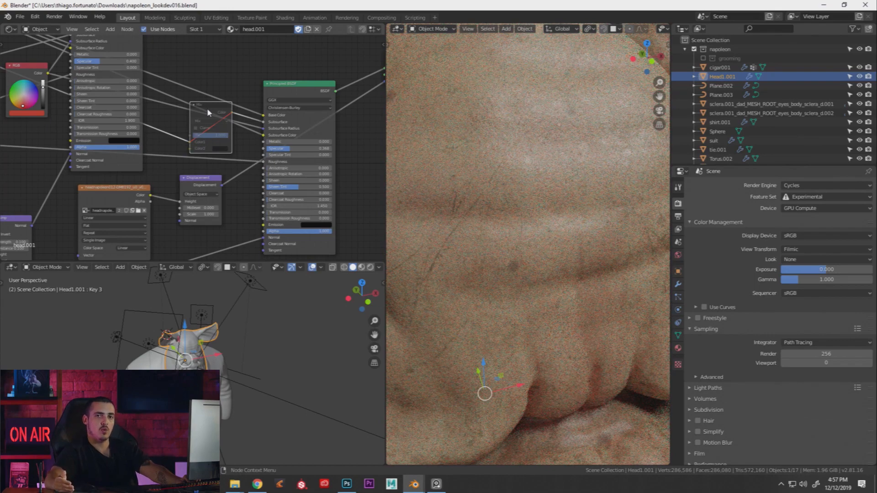
left_click_drag(202, 110, 205, 95)
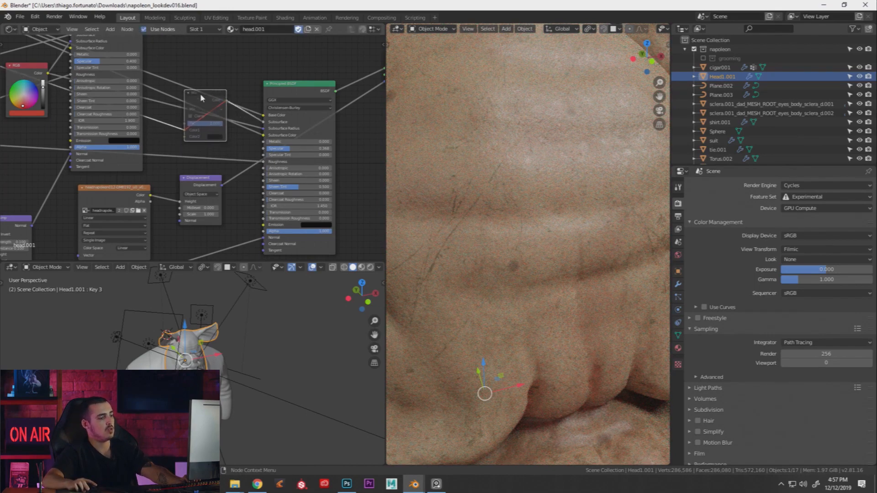
key("m")
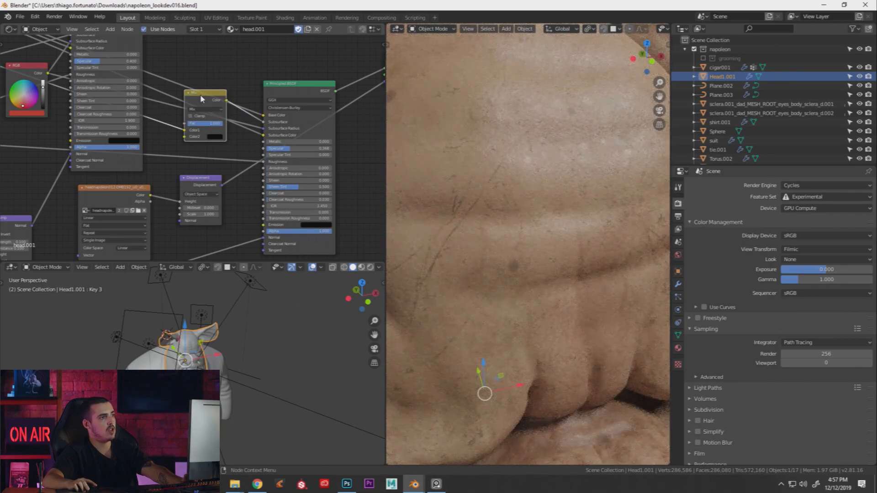
key("m")
Show the pig through the camera in solid shading and save napoleon_lookdev016.blend
scroll(512, 147, "down", 3)
key("KP_0")
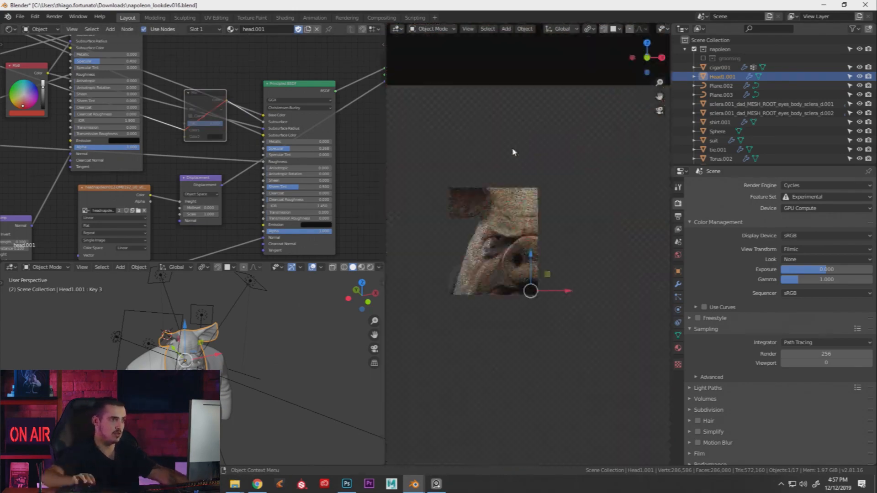
key("z")
left_click(547, 242)
key("ctrl+s")
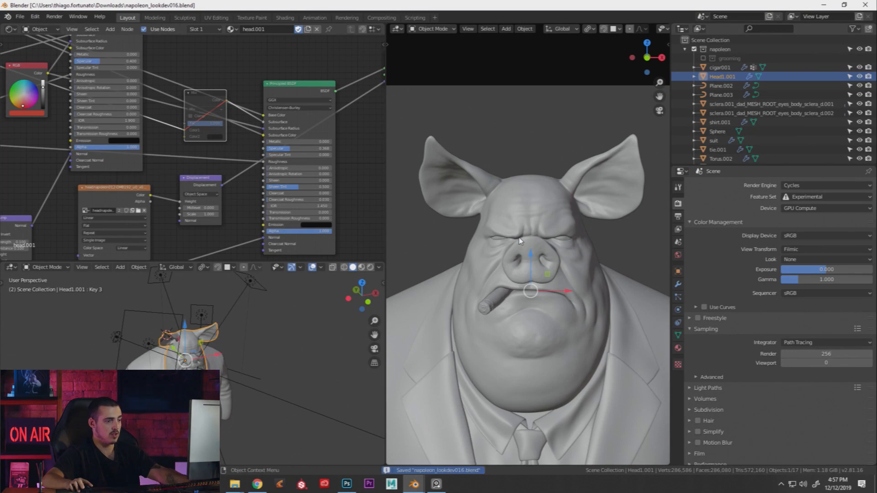
Render a test frame of the pig's eye and snout and centre the result in the render window
key("F12")
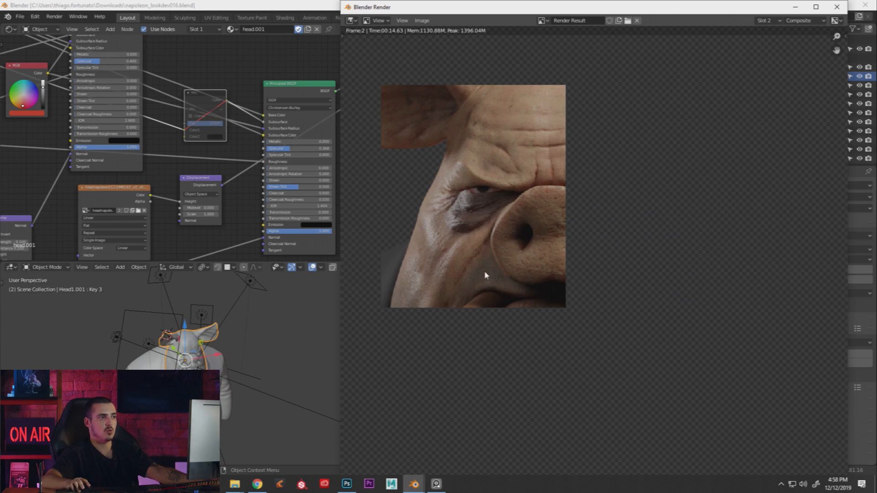
middle_click_drag(485, 273, 568, 290)
scroll(567, 290, "down", 1)
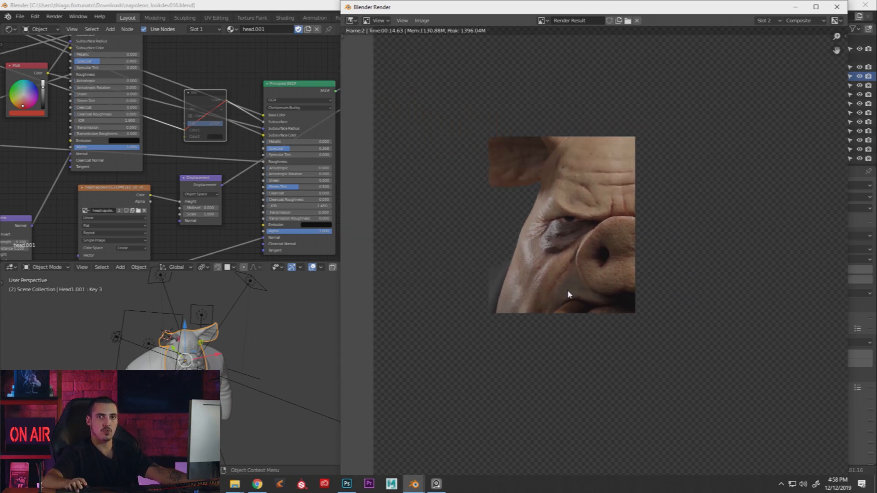
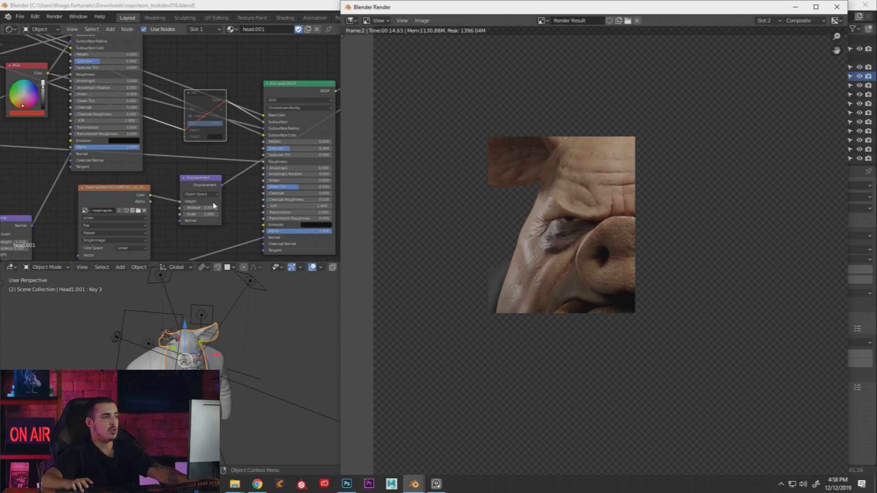
Pan the node graph to the texture nodes and move the Principled BSDF node lower right
left_click(189, 151)
scroll(183, 152, "down", 3)
middle_click_drag(41, 151, 176, 165)
mouse_move(123, 181)
middle_mouse_down()
mouse_move(148, 183)
mouse_move(139, 184)
middle_mouse_up()
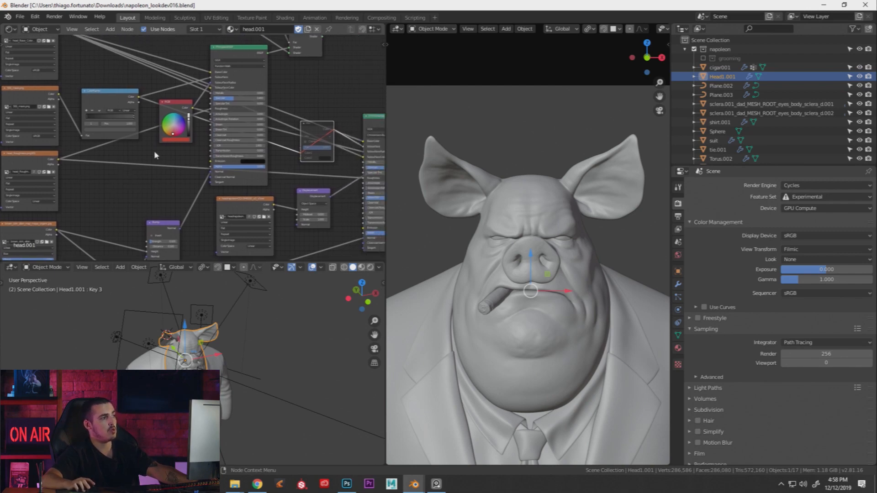
middle_click_drag(242, 204, 180, 184)
scroll(180, 184, "down", 1)
middle_click_drag(305, 91, 280, 120)
scroll(280, 119, "down", 4)
left_click_drag(297, 144, 307, 207)
middle_click_drag(275, 149, 290, 94)
Switch to an empty render slot, disconnect the Principled BSDF's Normal input, and re-render
key("F11")
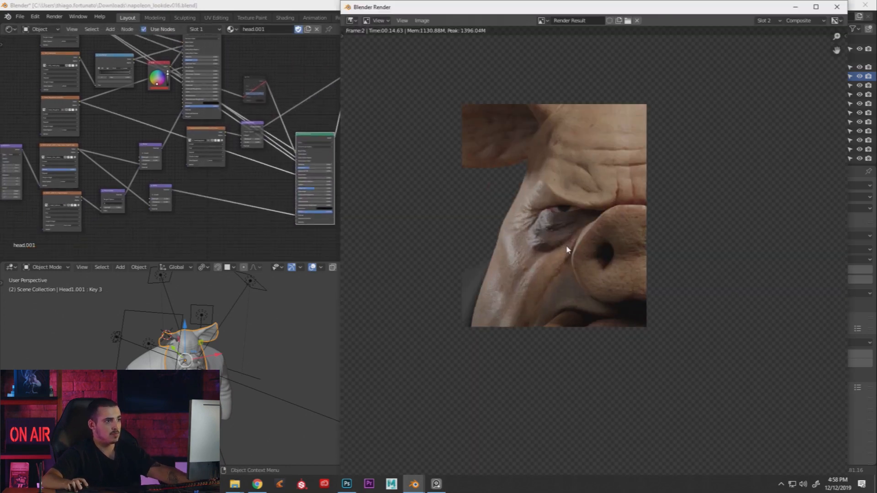
key("j")
left_click_drag(296, 215, 274, 219)
key("F12")
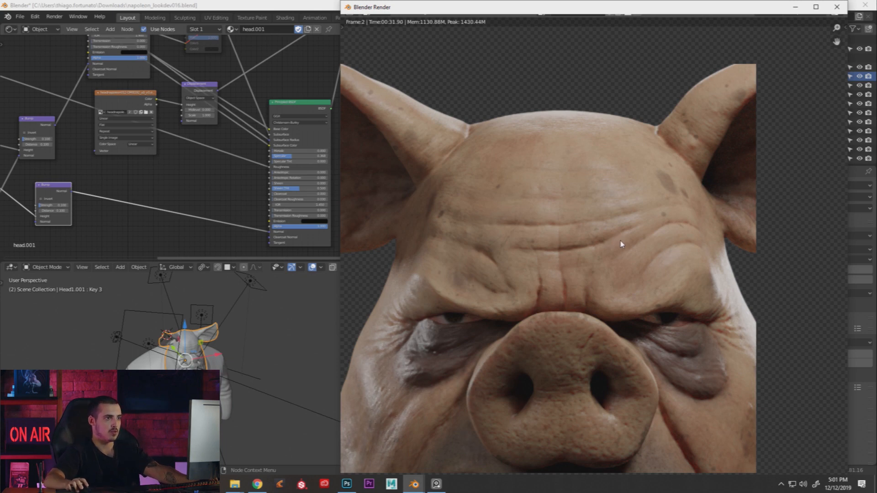
key("j")
key("j")
middle_click_drag(620, 240, 637, 226)
key("j")
scroll(638, 226, "up", 1)
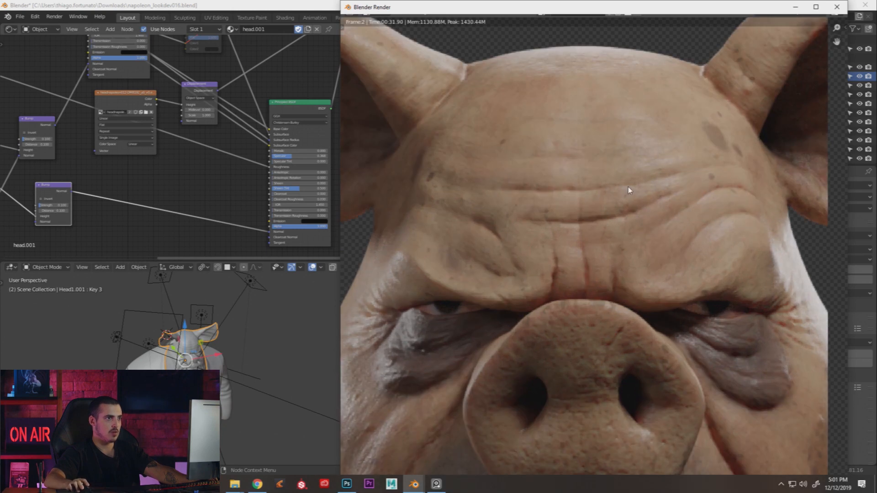
scroll(594, 163, "down", 1)
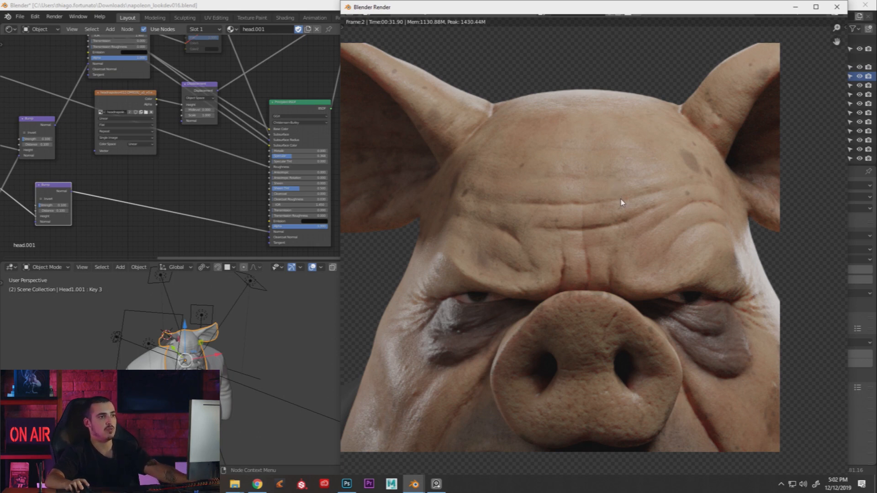
key("j")
middle_click_drag(435, 353, 487, 318)
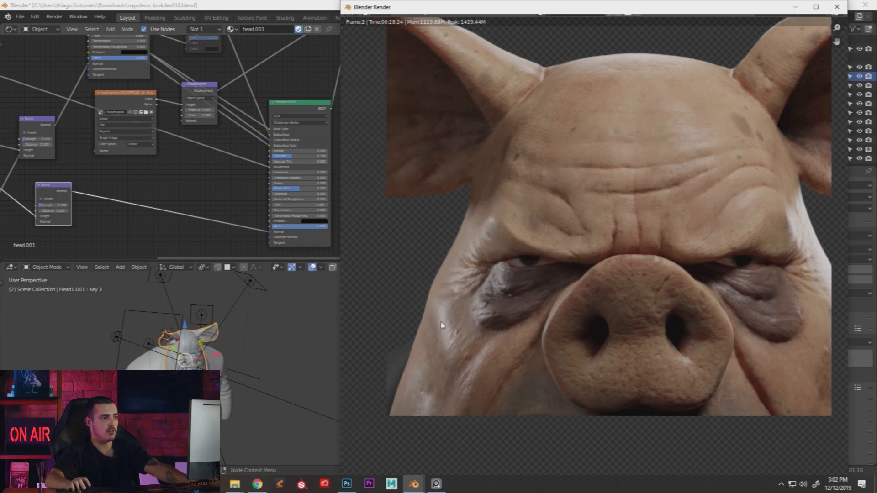
key("j")
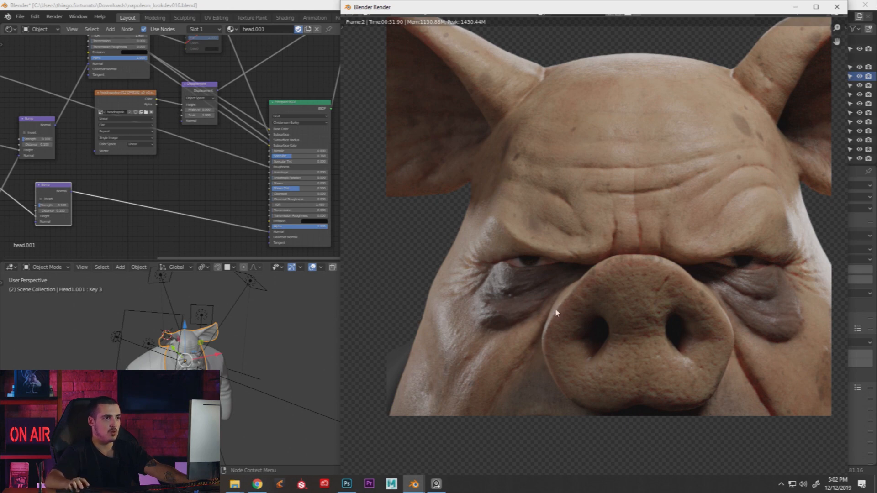
middle_click_drag(660, 183, 632, 224)
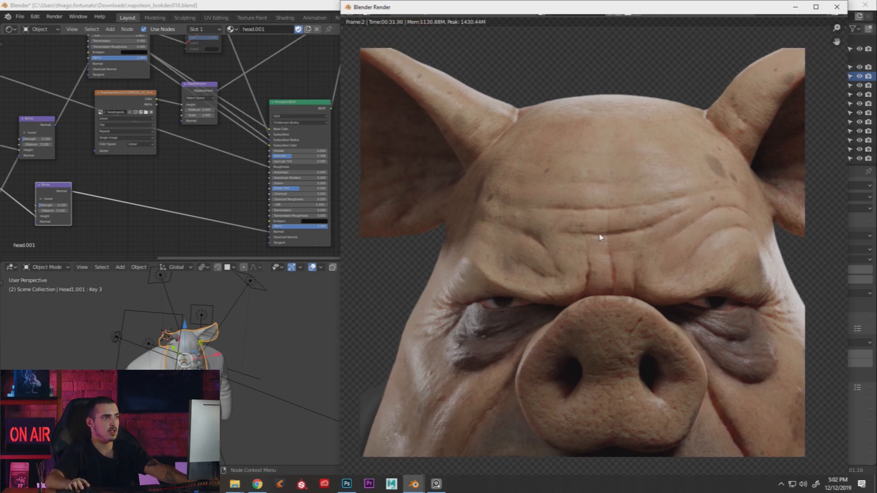
middle_click_drag(597, 202, 575, 224)
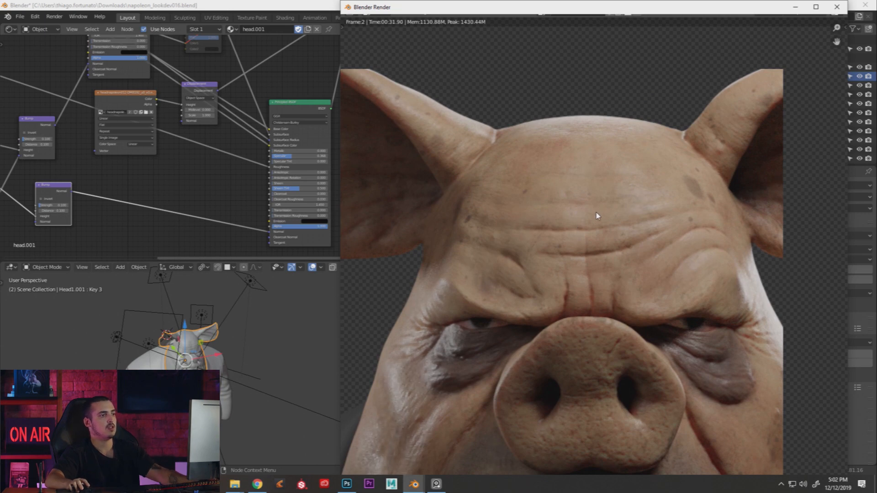
Close the render window and move the head_Normal texture node downward
scroll(577, 221, "down", 2)
key("Escape")
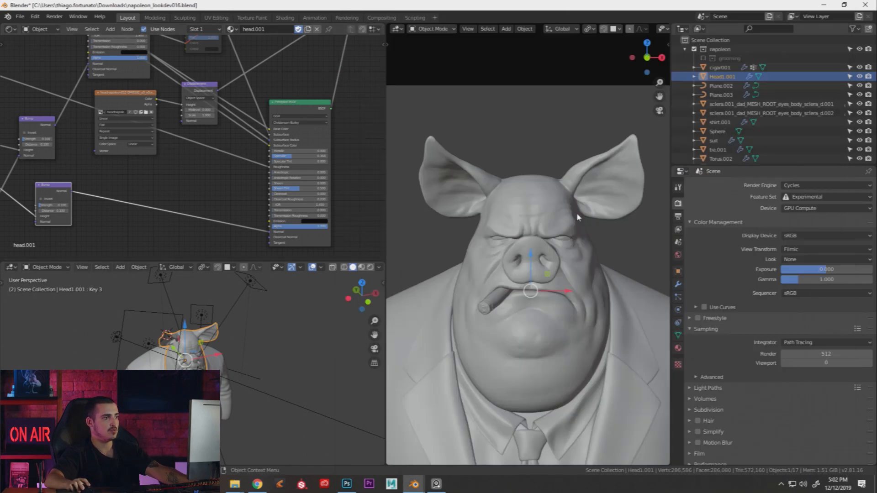
middle_click_drag(191, 182, 384, 141)
middle_click_drag(108, 170, 171, 170)
left_click_drag(146, 160, 144, 172)
left_click(145, 172)
scroll(201, 160, "up", 2)
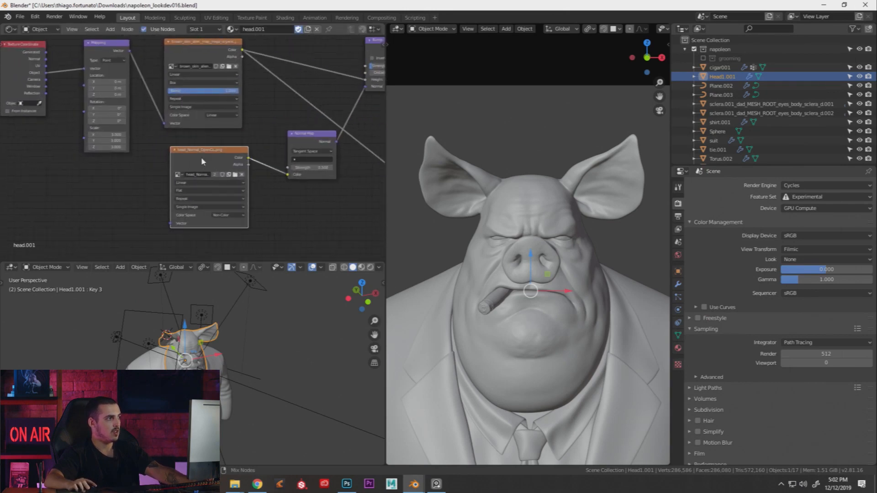
middle_click_drag(295, 176, 229, 186)
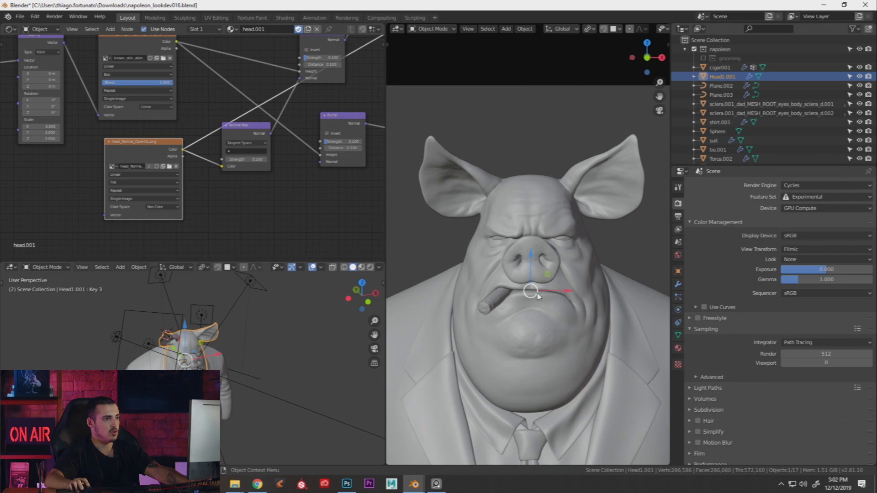
Switch the main viewport to Rendered shading for a live Cycles preview of the suited pig
middle_click_drag(537, 294, 514, 296)
scroll(515, 295, "up", 3)
key("z")
left_click(556, 274)
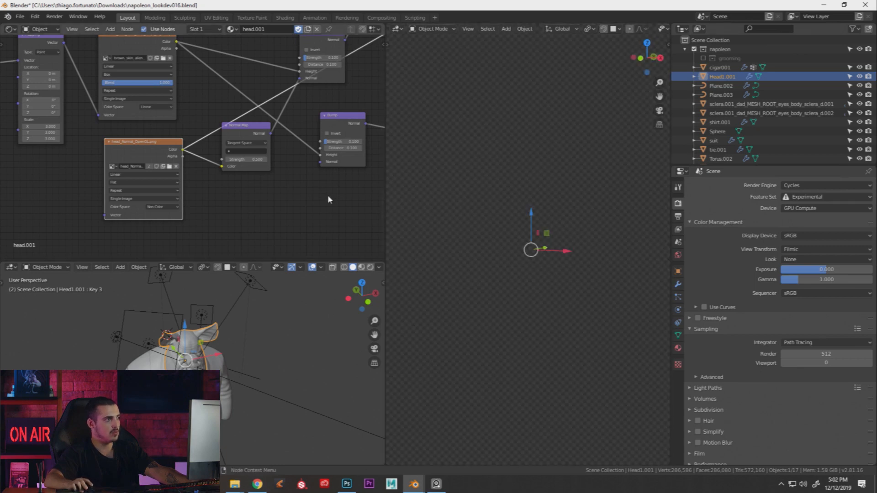
middle_click_drag(249, 201, 260, 202)
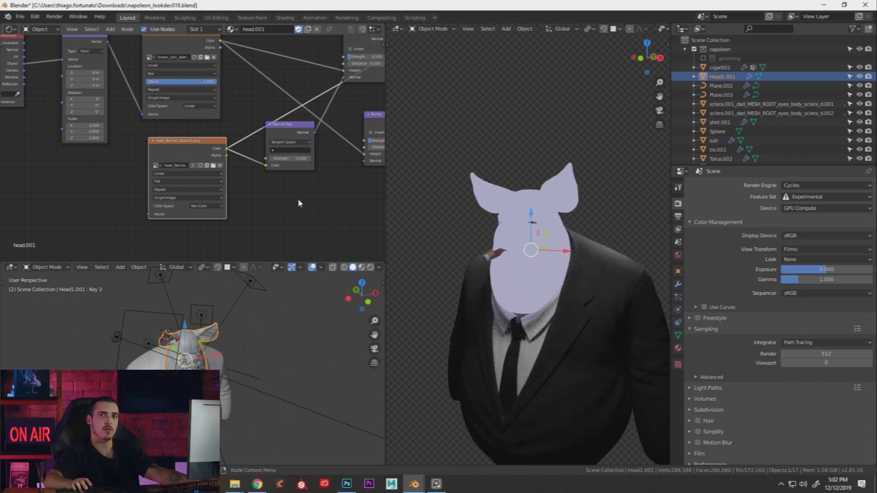
scroll(243, 201, "up", 2)
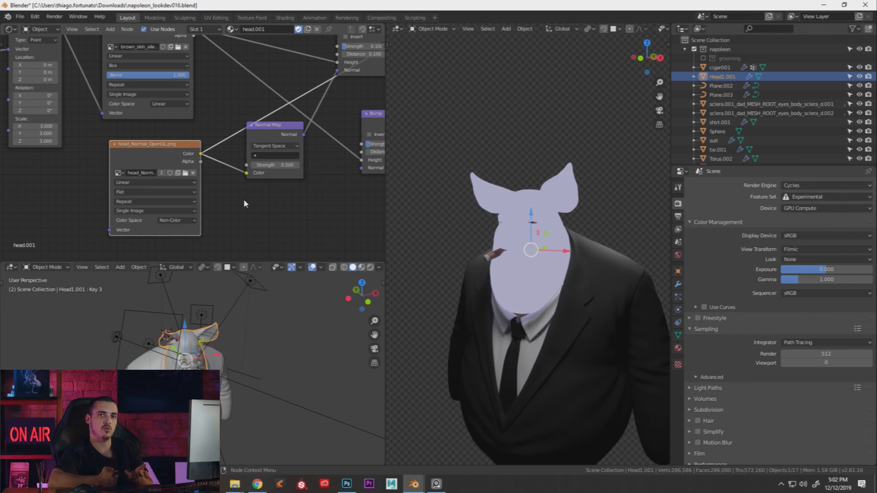
scroll(243, 173, "up", 1)
Zoom and orbit around the pig's cheek in the rendered viewport to inspect its shading
scroll(243, 173, "down", 3)
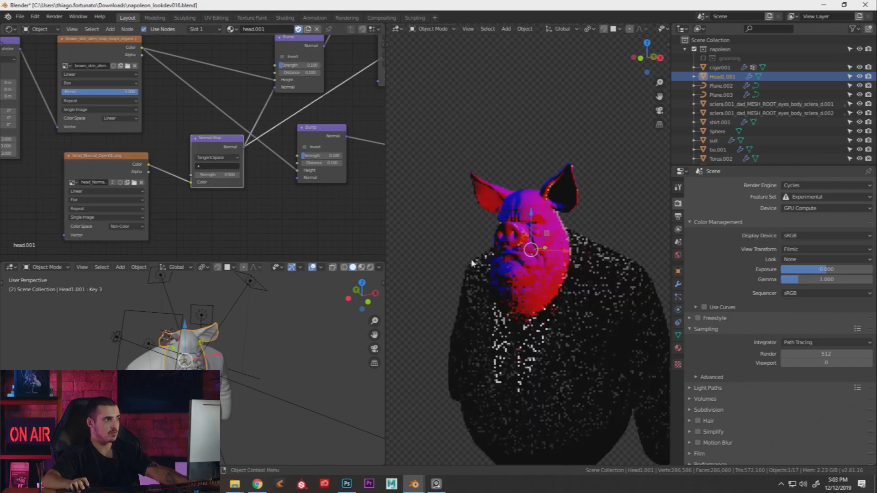
scroll(473, 264, "up", 10)
middle_click_drag(511, 270, 470, 246)
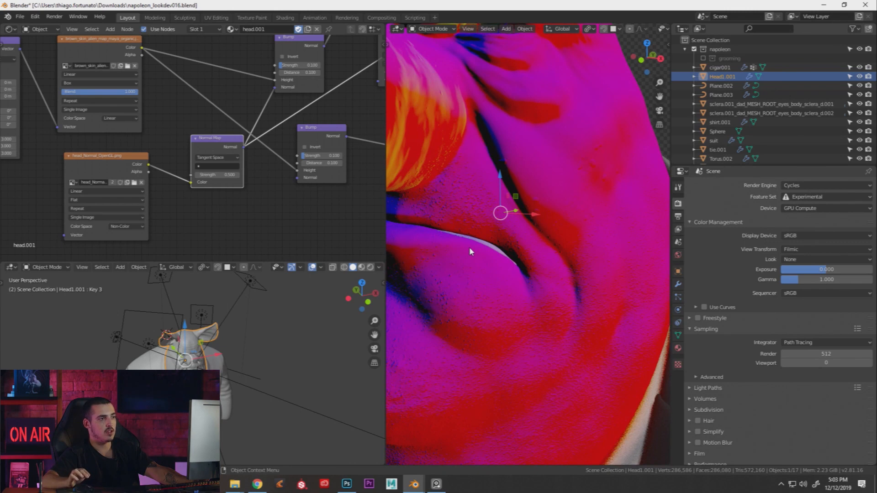
middle_click_drag(530, 257, 506, 275)
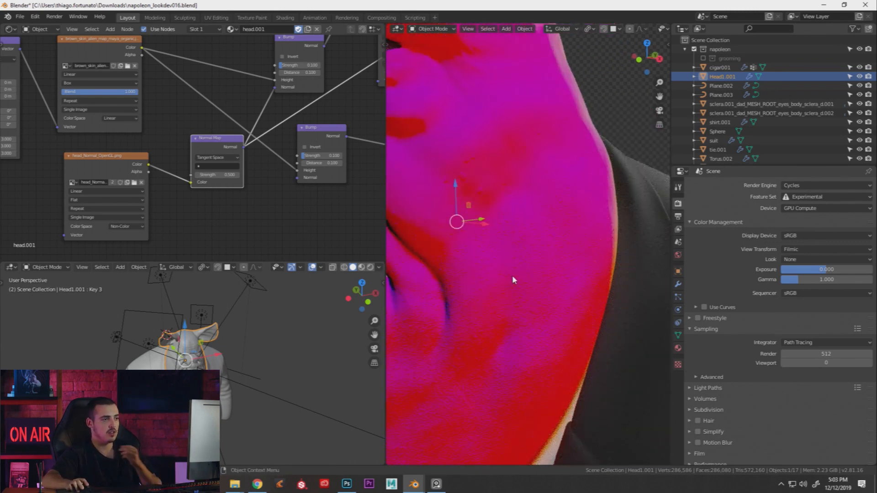
mouse_move(521, 276)
middle_mouse_down()
mouse_move(539, 264)
mouse_move(516, 265)
mouse_move(516, 281)
mouse_move(536, 272)
middle_mouse_up()
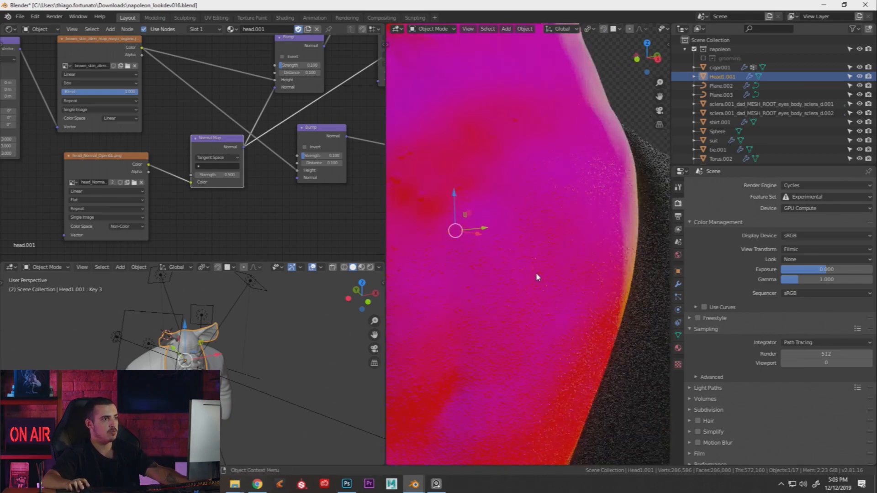
scroll(543, 283, "down", 3)
scroll(544, 288, "down", 1)
scroll(538, 290, "up", 5)
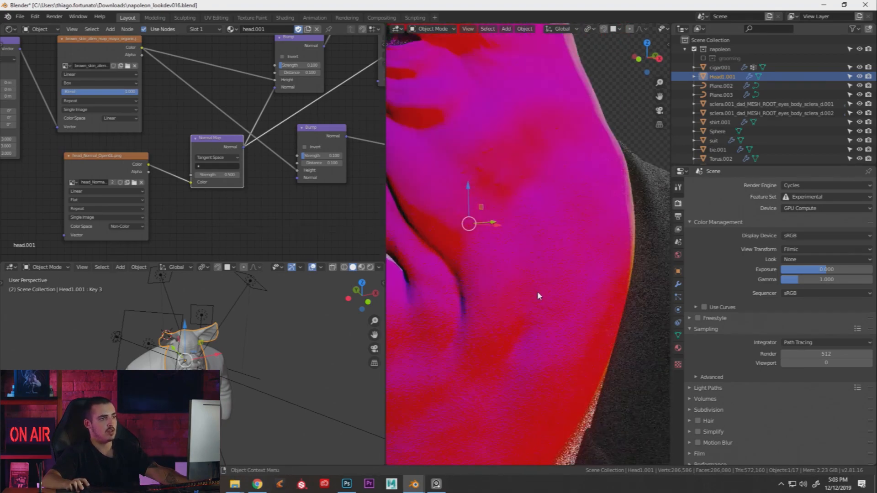
Orbit and pan to bring the eye and ear into view from another angle
middle_click_drag(537, 294, 533, 296)
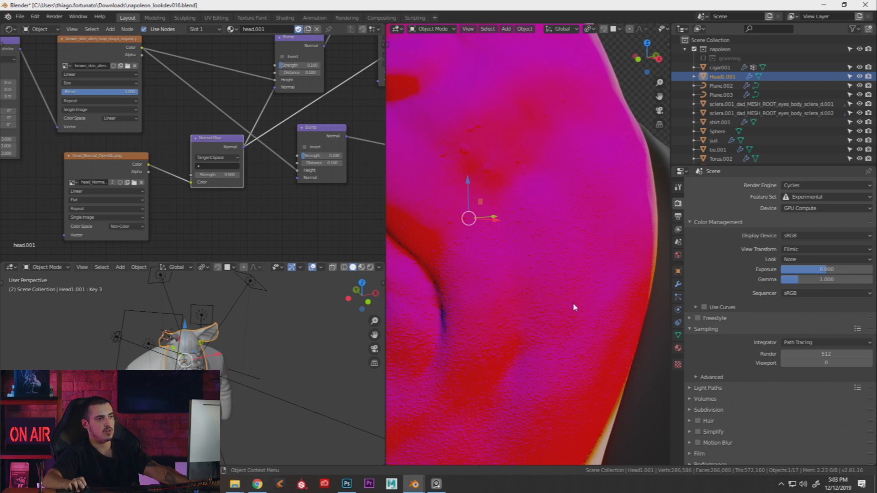
middle_click_drag(575, 268, 573, 273)
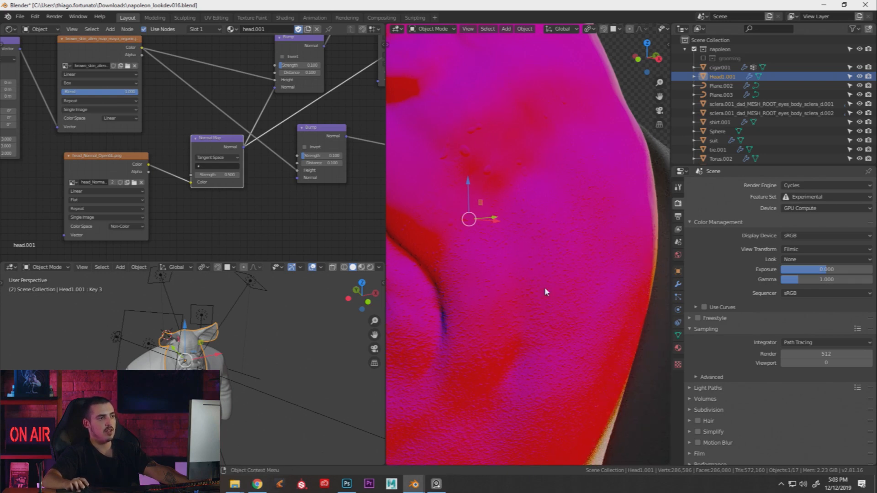
middle_click_drag(561, 293, 578, 332, "shift")
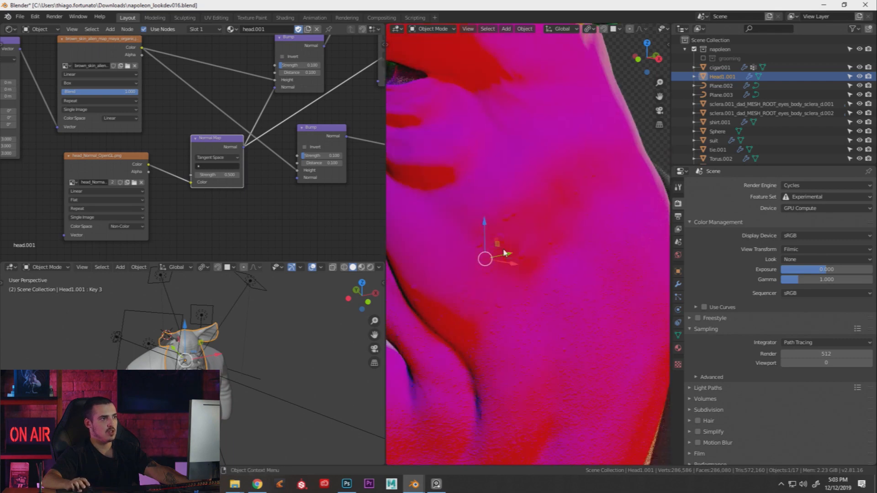
middle_click_drag(482, 176, 495, 240, "shift")
middle_click_drag(556, 233, 490, 370)
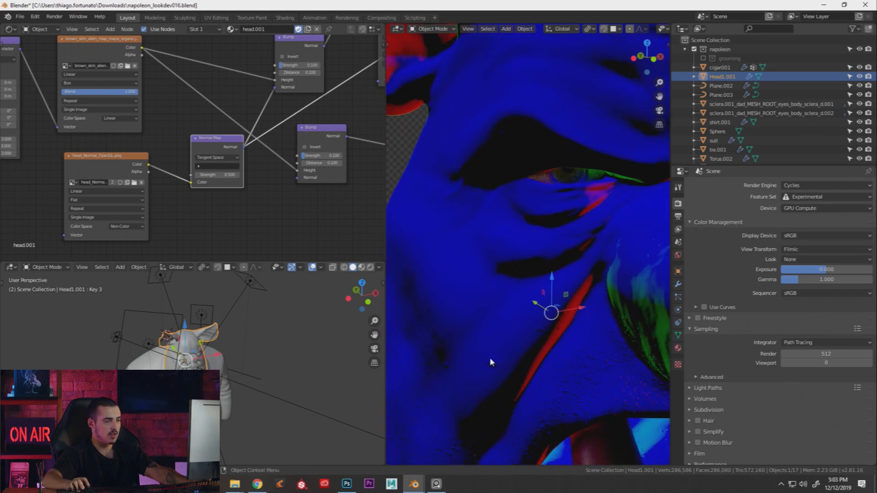
Move the Normal Map node down-left and preview the brown_skin image texture in the render
scroll(238, 165, "down", 4)
middle_click_drag(289, 153, 271, 171)
middle_click_drag(236, 128, 285, 159)
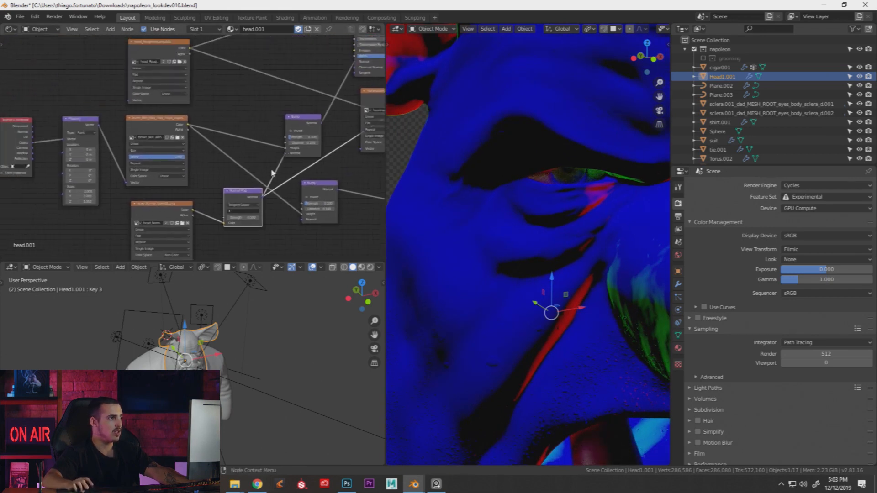
left_click_drag(243, 197, 229, 212)
left_click(156, 123, "ctrl+shift")
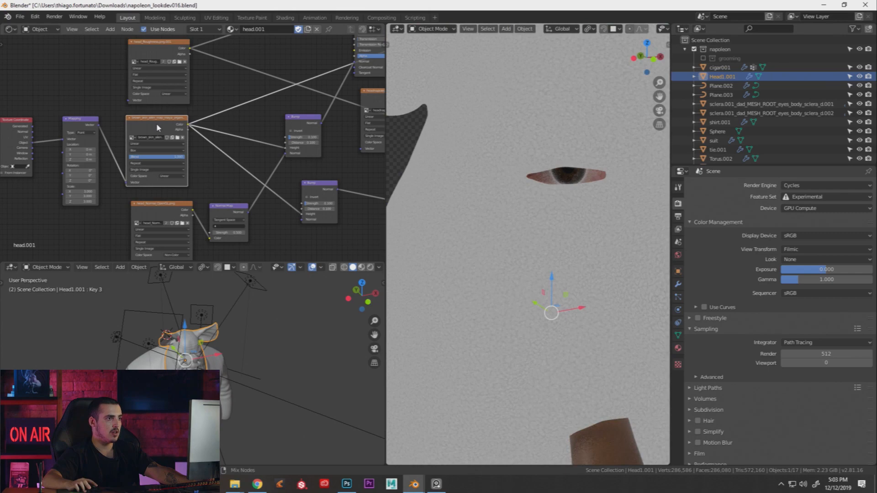
Preview the lower Bump node's output on the brow and nose, and reposition head_Normal_OpenGL
middle_click_drag(252, 153, 212, 155)
scroll(212, 154, "up", 1)
left_click_drag(263, 187, 320, 195)
left_click(320, 196, "ctrl+shift")
middle_click_drag(322, 199, 283, 181)
middle_click_drag(471, 219, 547, 163)
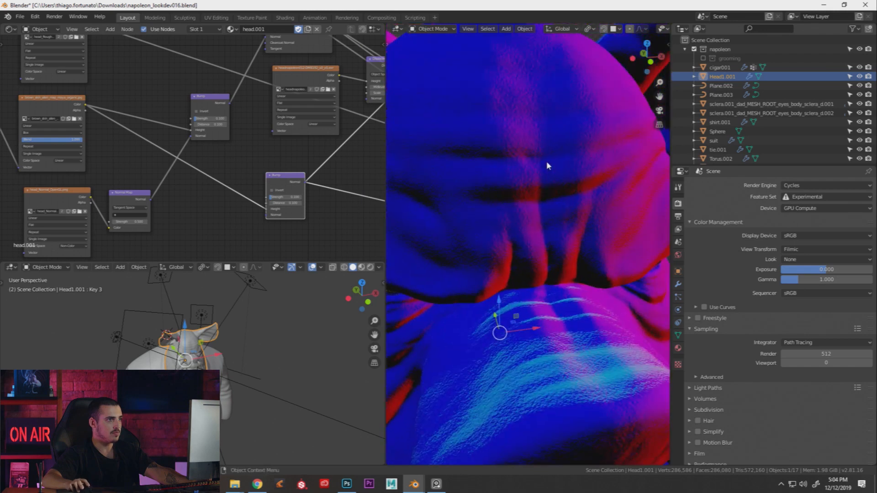
middle_click_drag(258, 172, 236, 139)
scroll(198, 145, "up", 2)
middle_click_drag(205, 185, 341, 187)
left_click_drag(130, 165, 122, 162)
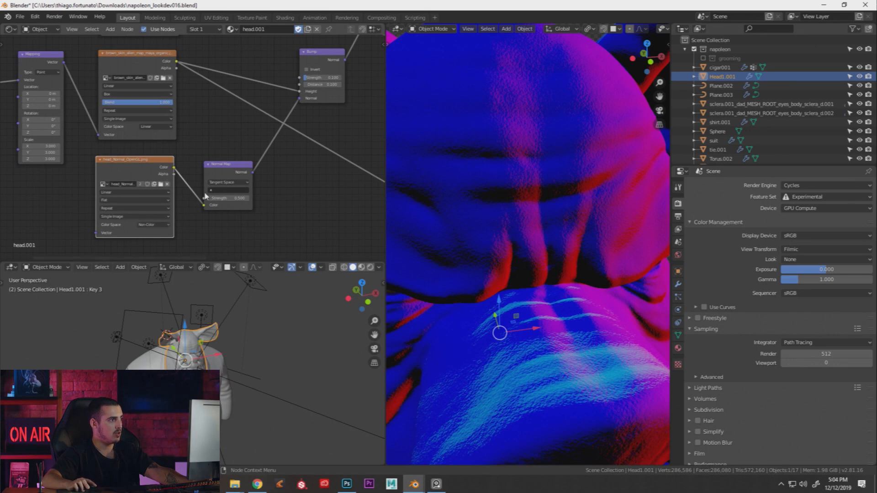
Add a second Normal Map node fed by head_Normal Color, linking its Normal into Bump
middle_click_drag(283, 182, 268, 179)
key("shift+a")
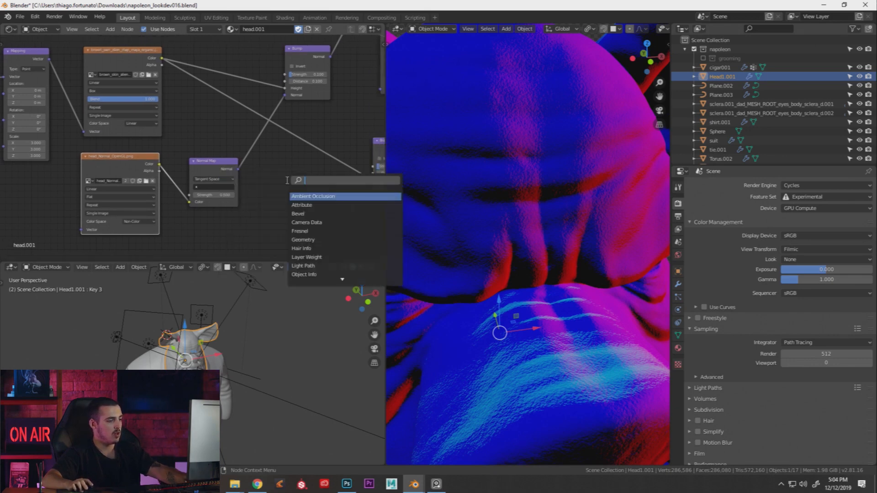
left_click(288, 182)
type("nor")
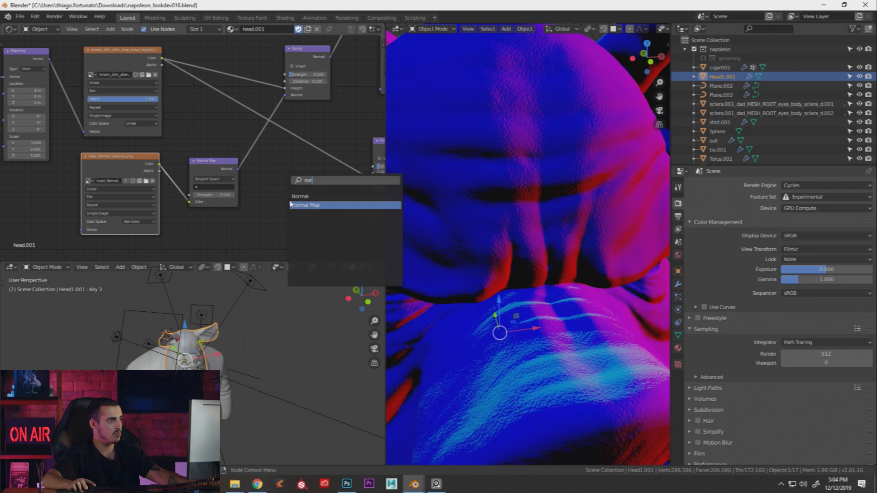
left_click(303, 205)
left_click(301, 206)
left_click_drag(159, 164, 276, 235)
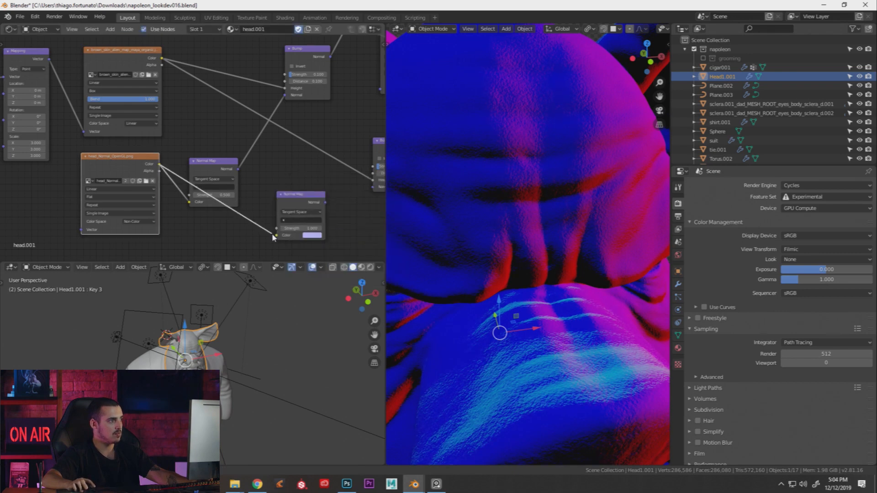
middle_click_drag(269, 234, 219, 231)
scroll(219, 231, "up", 1)
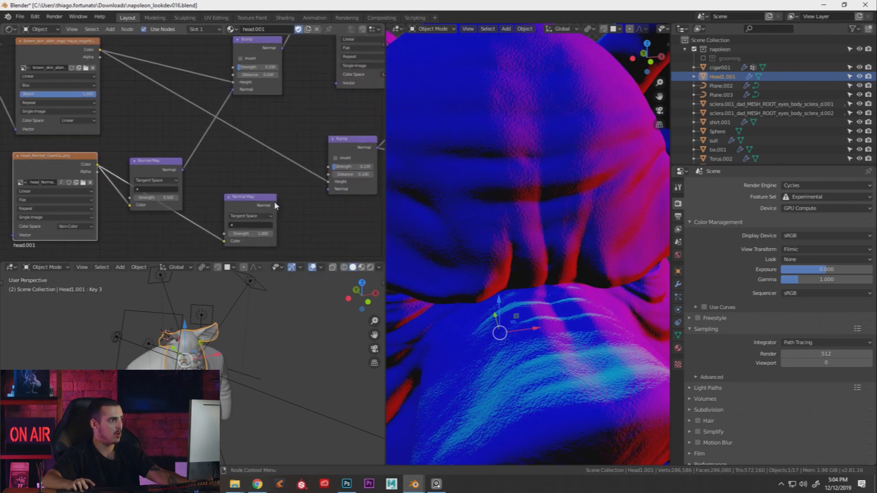
left_click_drag(277, 205, 330, 195)
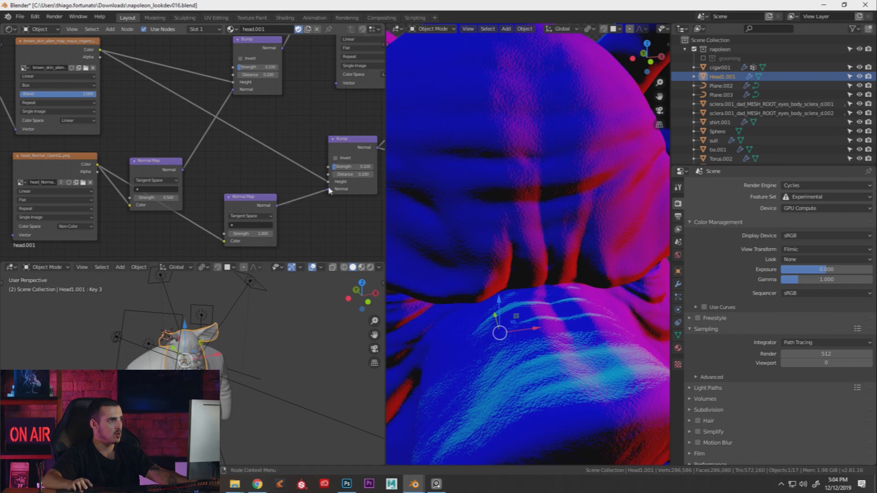
Rearrange the Bump and Principled nodes and unmute the Mix node to restore skin colour
middle_click_drag(344, 172, 262, 180)
left_click_drag(275, 159, 298, 155)
scroll(283, 154, "down", 3)
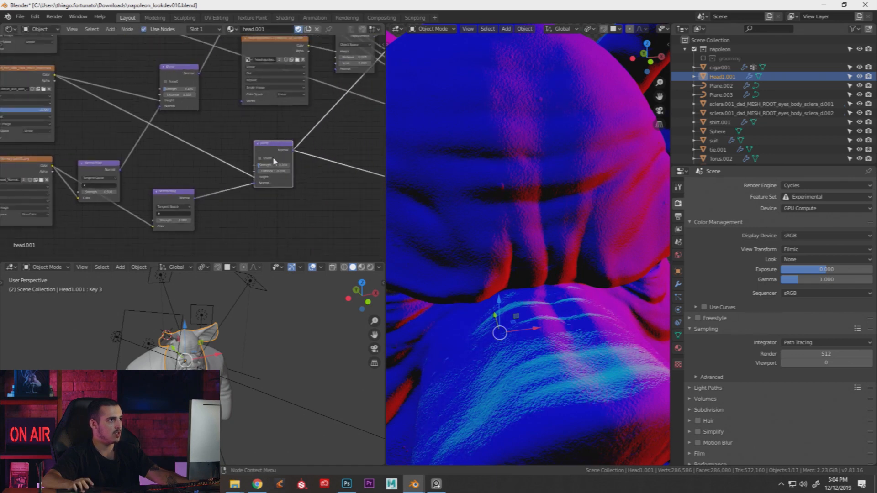
middle_click_drag(283, 152, 270, 156)
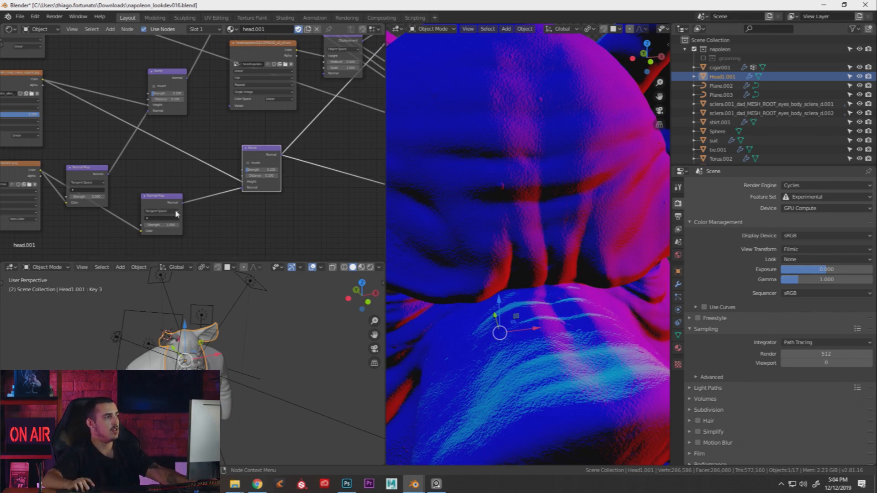
middle_click_drag(249, 204, 196, 193)
scroll(197, 193, "down", 2)
middle_click_drag(290, 167, 230, 183)
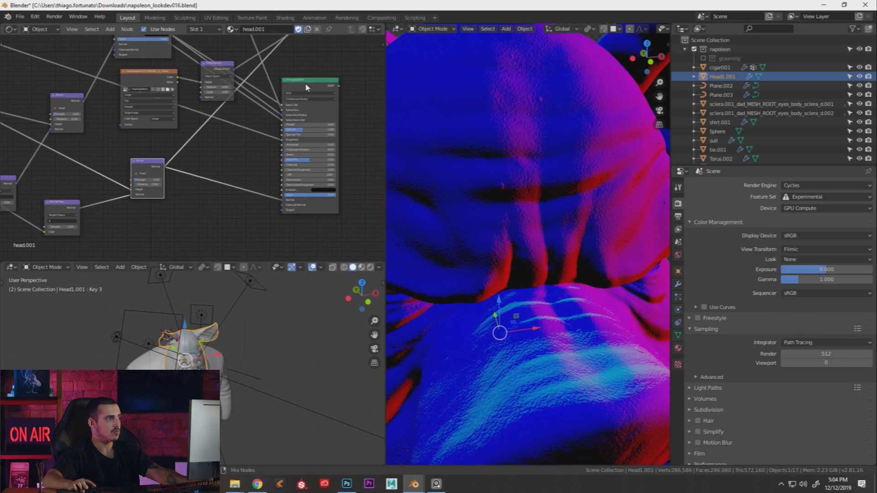
middle_click_drag(292, 85, 255, 158)
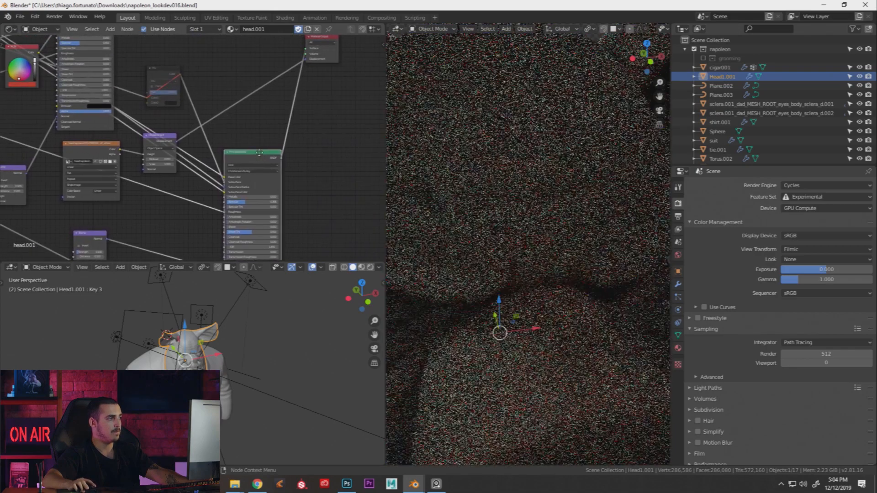
left_click_drag(255, 158, 263, 133)
left_click(162, 74)
key("m")
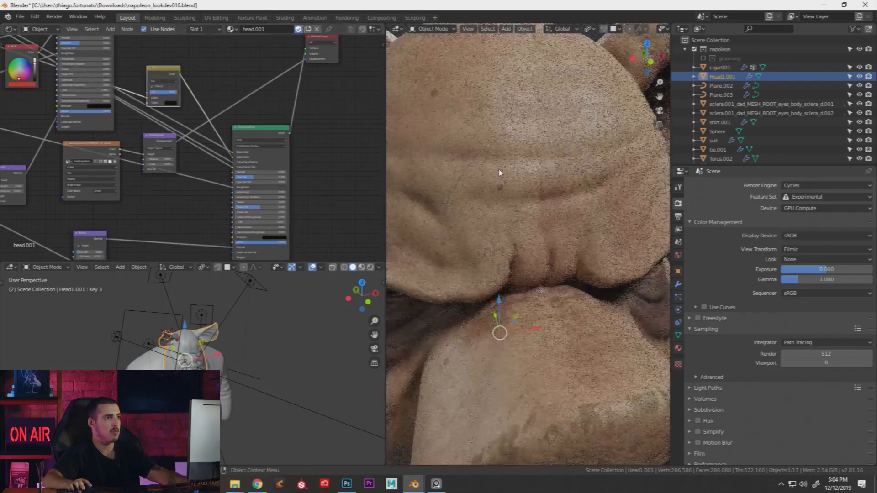
Set the second Normal Map's strength to 0.5 after briefly testing zero, then view the last render
scroll(500, 172, "down", 3)
middle_click_drag(499, 172, 476, 197)
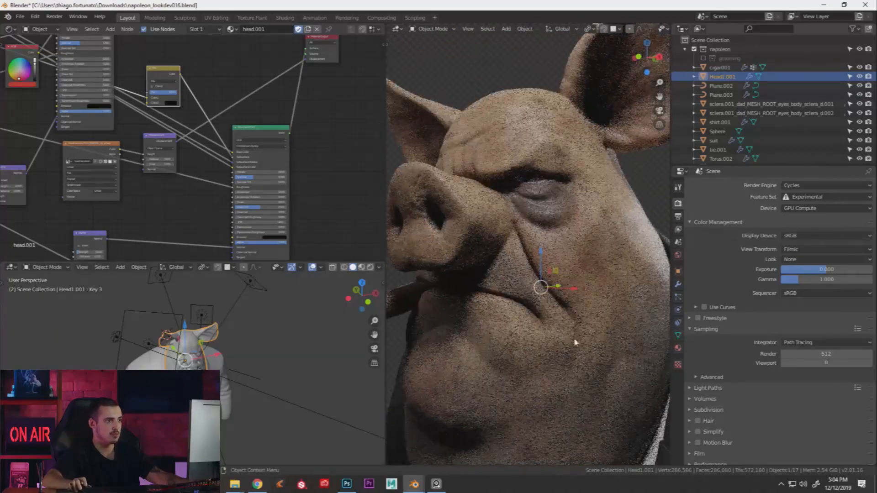
middle_click_drag(562, 336, 537, 296, "shift")
scroll(536, 296, "up", 3)
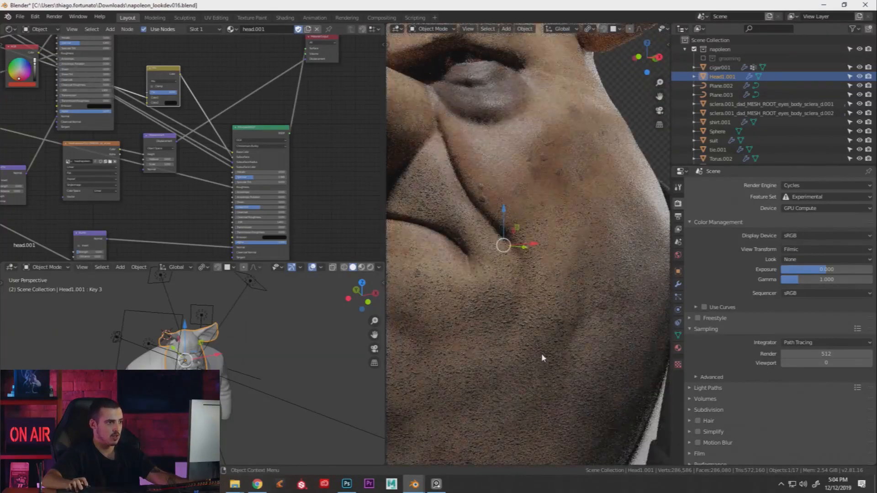
scroll(200, 204, "up", 8)
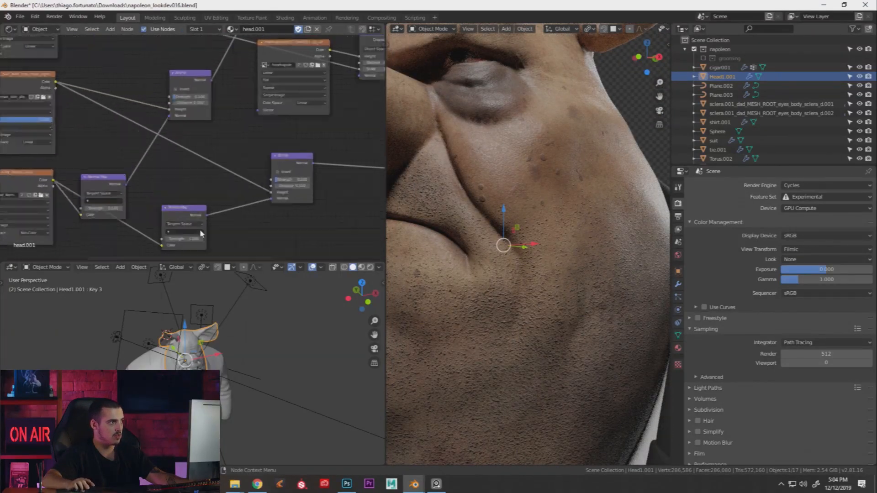
left_click_drag(209, 250, 187, 251)
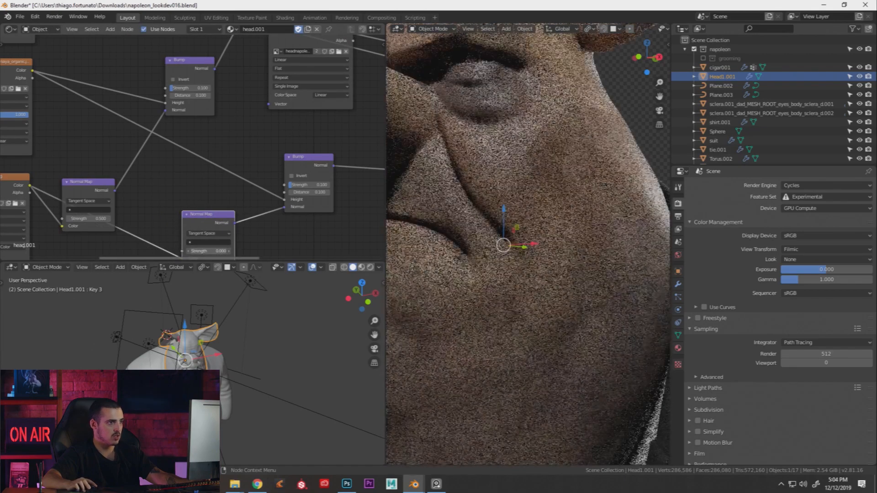
key("ctrl+z")
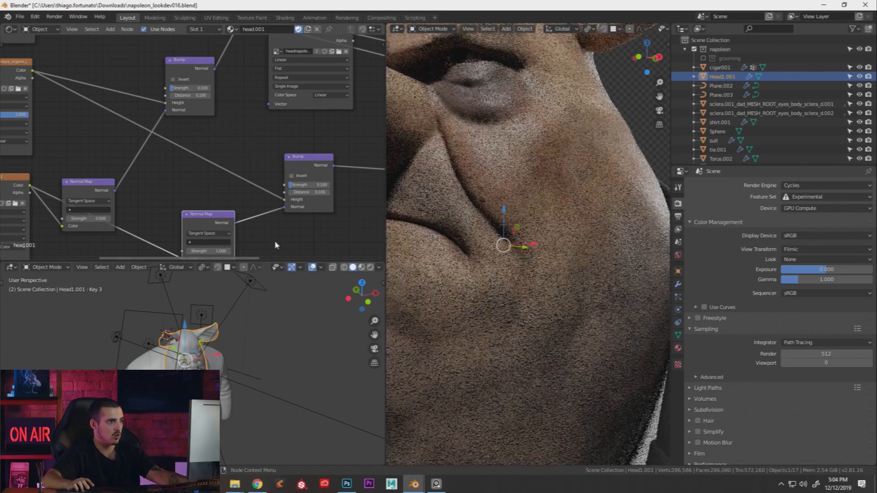
middle_click_drag(275, 241, 284, 230)
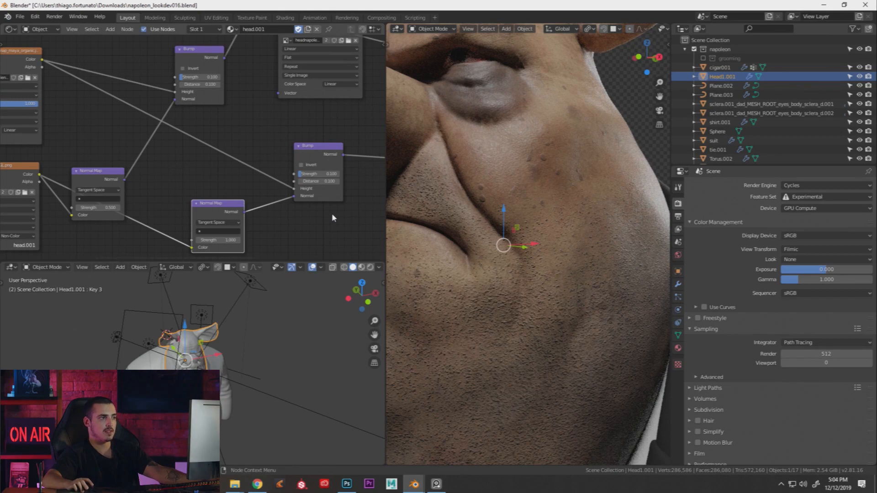
middle_click_drag(230, 254, 261, 224)
scroll(260, 224, "up", 2)
type(".5")
key("Return")
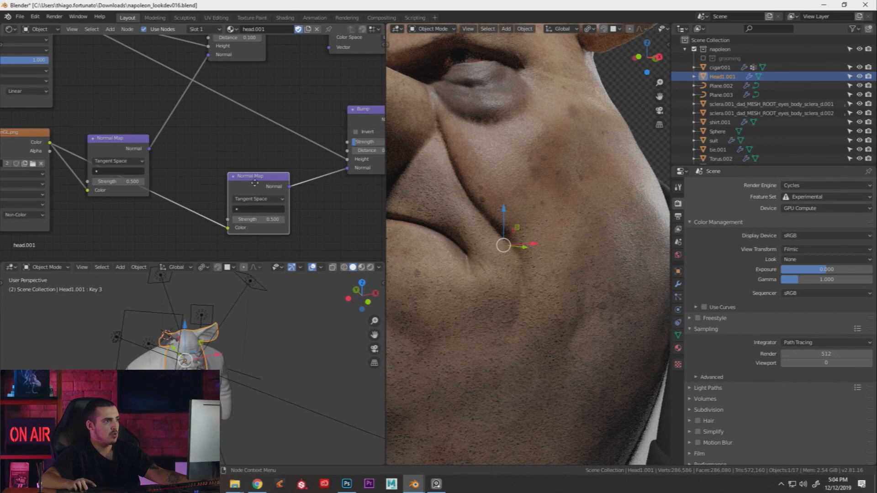
left_click_drag(255, 183, 253, 207)
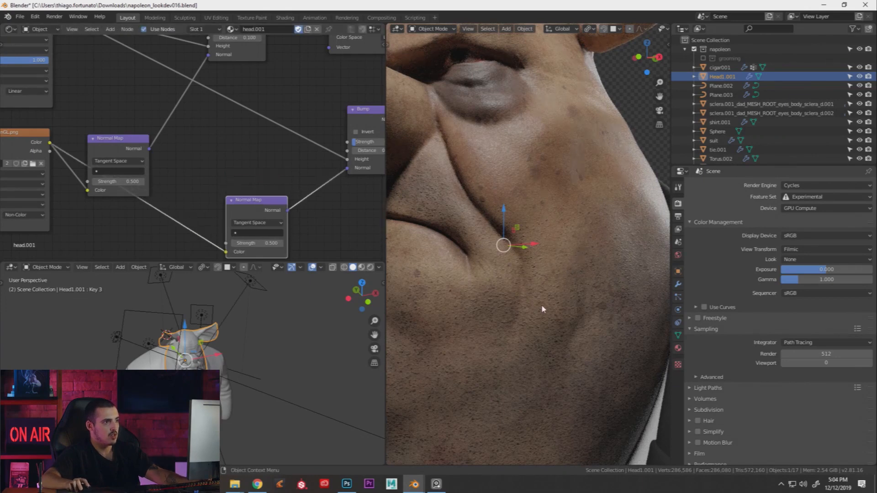
key("F11")
Compare render slots 2 through 5, then briefly try the lower Normal Map strength at zero
key("2")
key("3")
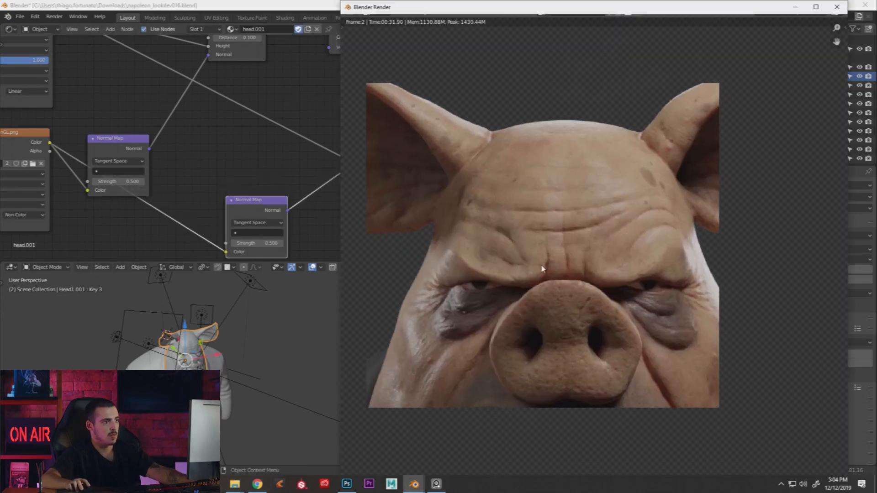
key("4")
key("5")
key("F11")
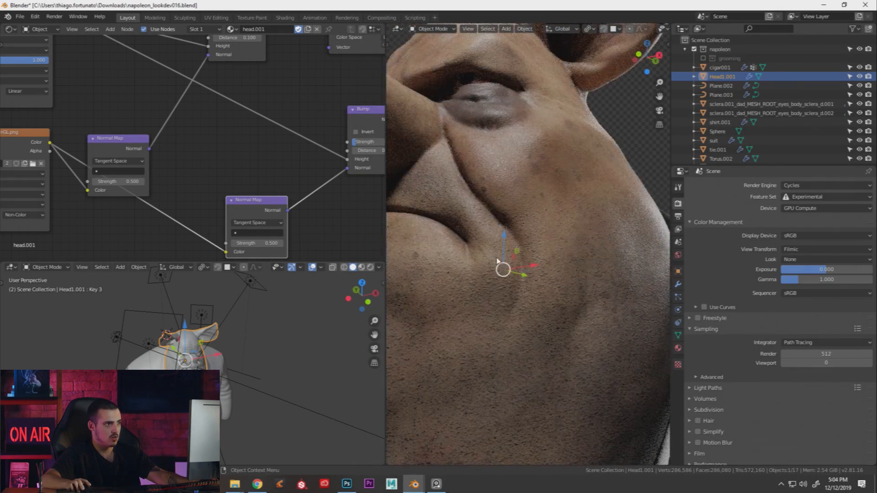
left_click_drag(270, 244, 242, 244)
key("ctrl+z")
Reposition the Bump node right and down and move the Principled node up-left
scroll(304, 148, "down", 3)
middle_click_drag(360, 89, 254, 149)
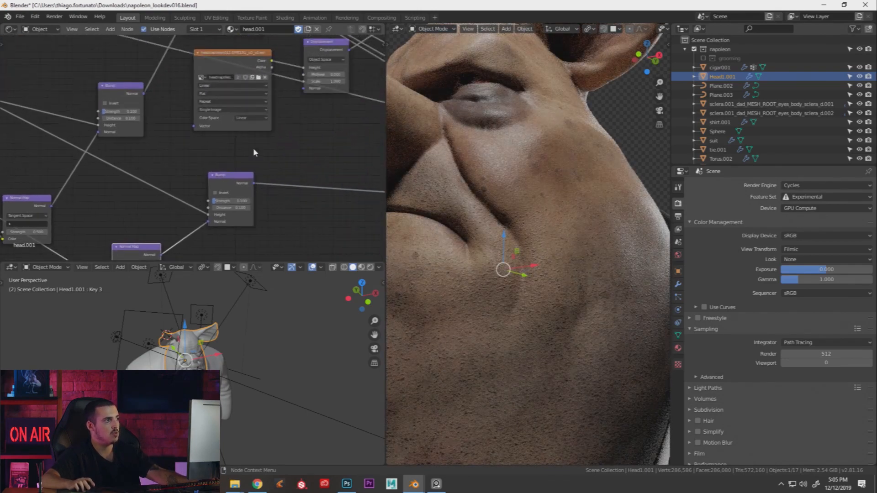
scroll(212, 177, "down", 3)
left_click_drag(211, 191, 287, 209)
middle_click_drag(292, 177, 232, 215)
left_click_drag(309, 131, 292, 124)
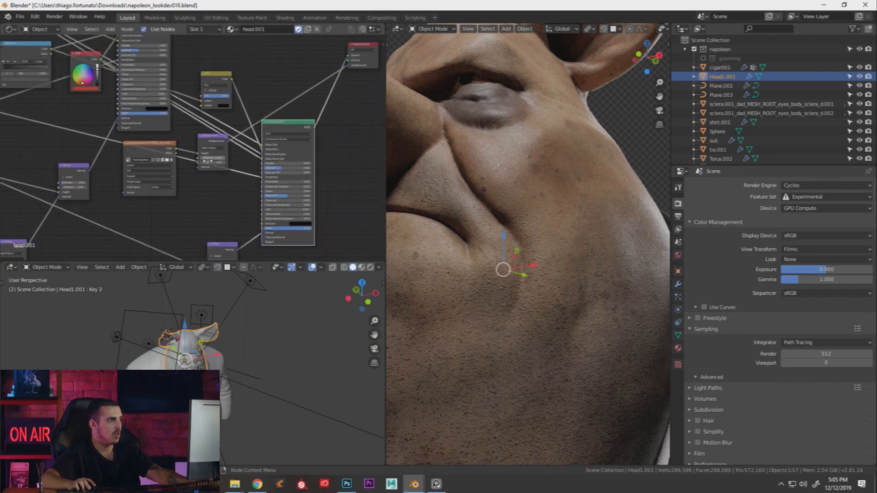
middle_click_drag(210, 161, 290, 160)
Move the Displacement node past the Principled node with the image texture below it
left_click_drag(292, 137, 264, 149)
scroll(274, 153, "down", 3)
middle_click_drag(295, 159, 214, 161)
left_click_drag(196, 172, 360, 162)
left_click_drag(172, 176, 326, 199)
middle_click_drag(326, 199, 273, 170)
scroll(274, 170, "up", 8)
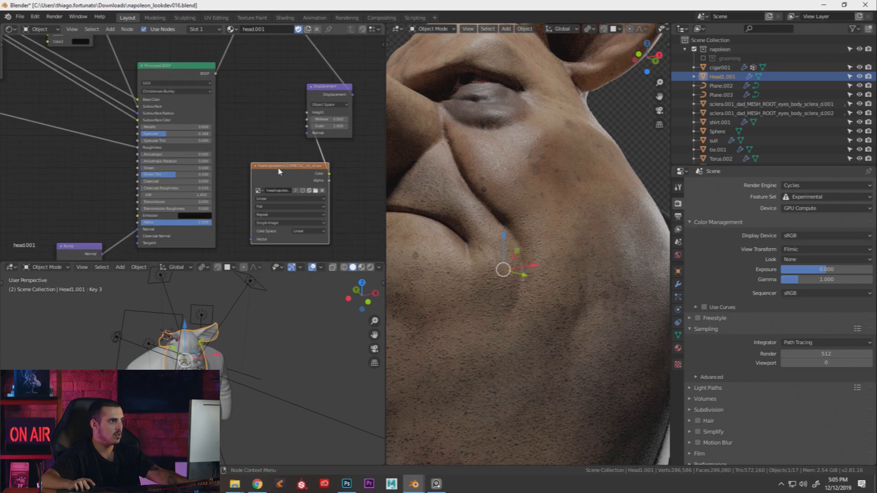
left_click_drag(330, 89, 337, 88)
Move Material Output right, realign Displacement and the image texture, and lower the yellow Mix node
scroll(297, 99, "down", 4)
middle_click_drag(261, 111, 253, 179)
left_click_drag(250, 75, 367, 99)
left_click_drag(296, 175, 346, 178)
left_click_drag(264, 230, 271, 223)
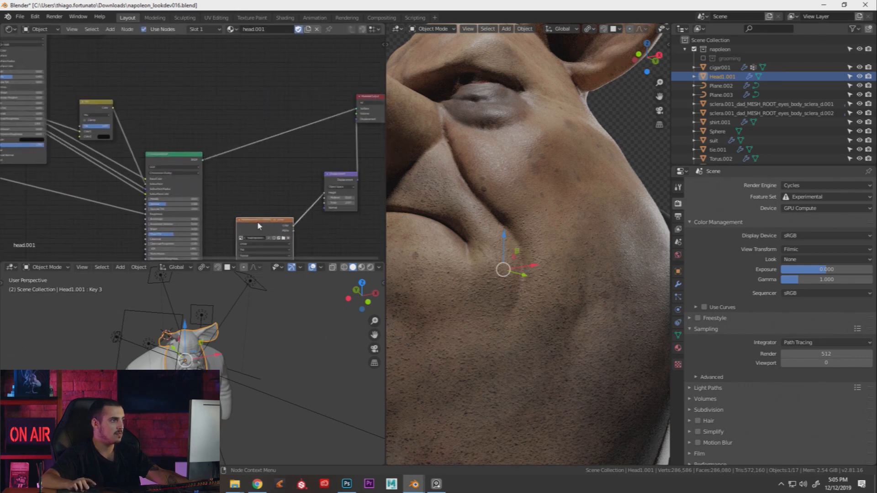
middle_click_drag(158, 199, 292, 174)
scroll(262, 220, "down", 6)
middle_click_drag(262, 221, 330, 236)
middle_click_drag(295, 100, 278, 127)
mouse_move(294, 181)
left_mouse_down()
mouse_move(279, 220)
mouse_move(302, 191)
left_mouse_up()
middle_click_drag(302, 190, 280, 147)
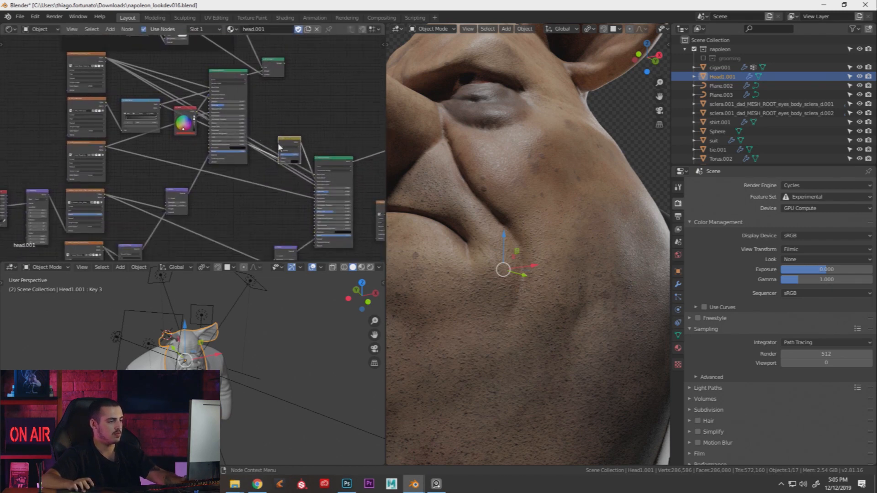
Unmute the Mix node and nudge the upper and lower Principled BSDF nodes into place
key("m")
middle_click_drag(279, 168, 276, 140)
scroll(275, 170, "down", 1)
middle_click_drag(178, 158, 210, 185)
scroll(229, 184, "up", 2)
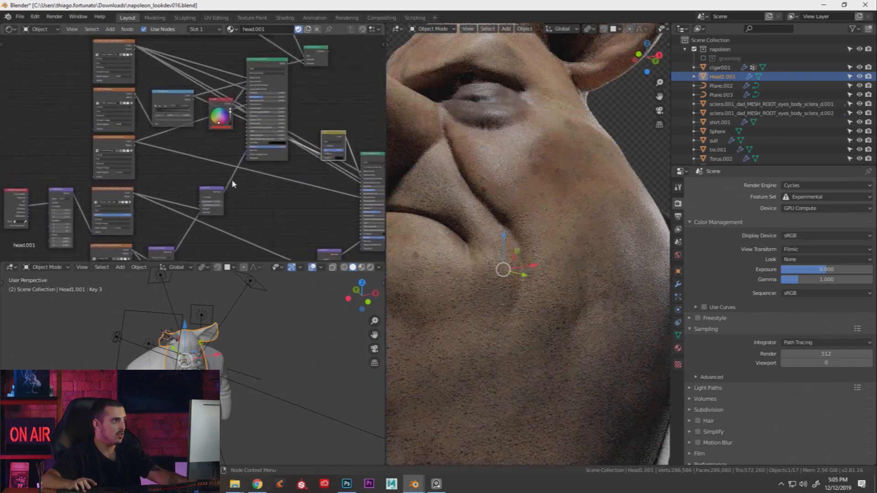
left_click_drag(261, 160, 264, 164)
middle_click_drag(369, 169, 256, 162)
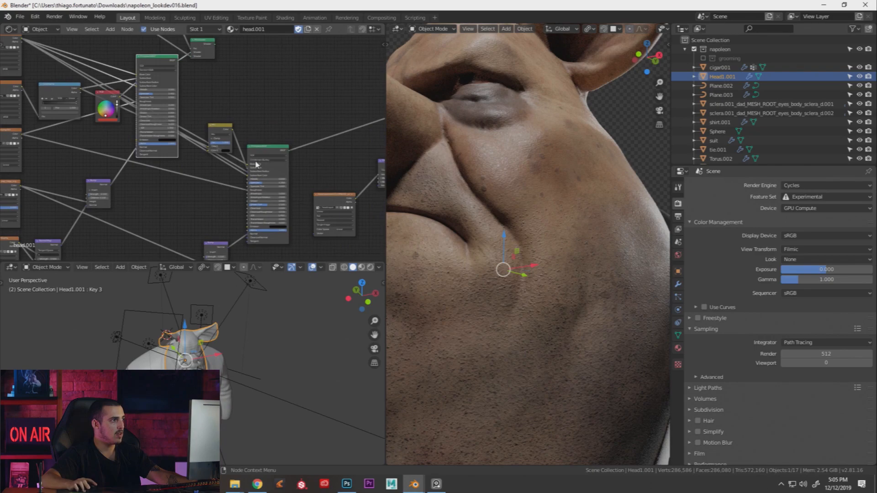
left_click_drag(278, 152, 287, 150)
scroll(537, 165, "down", 4)
Orbit the viewport to face the pig more frontally and pan the node editor to the Suor frame
middle_click_drag(536, 165, 562, 244)
middle_click_drag(167, 80, 267, 153)
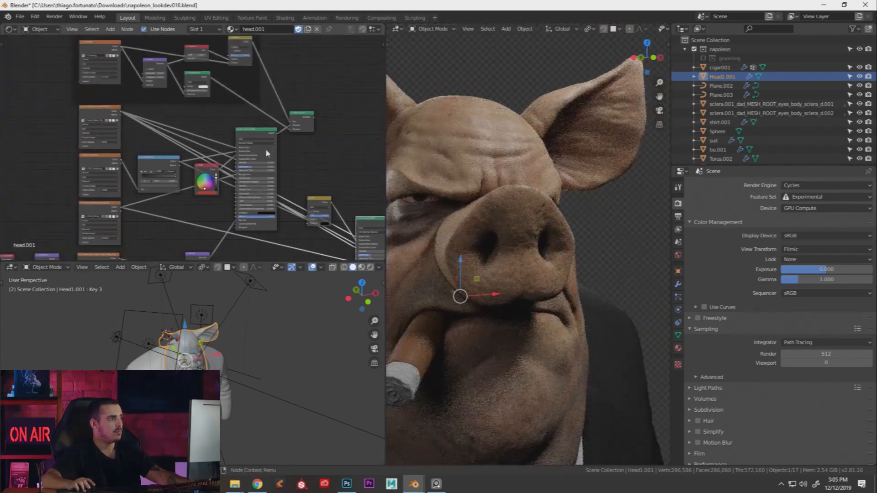
middle_click_drag(232, 112, 253, 149)
middle_click_drag(147, 91, 226, 98)
scroll(183, 93, "up", 5)
middle_click_drag(186, 65, 188, 103)
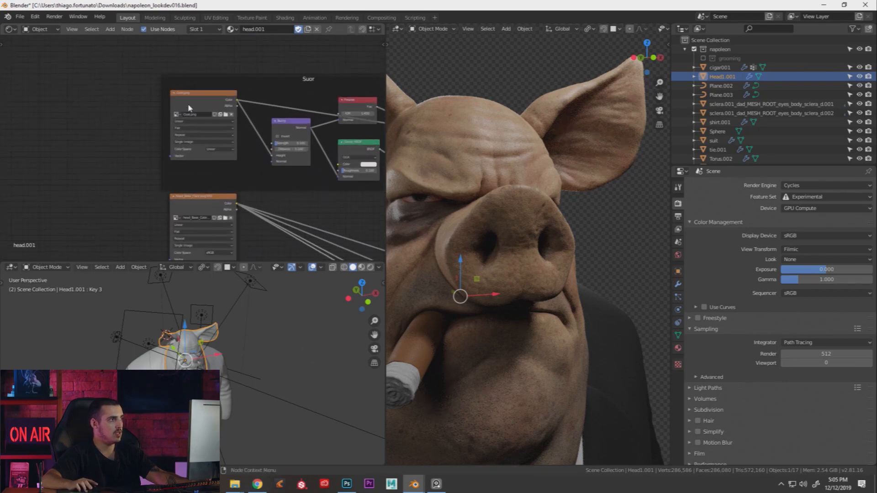
Preview the Suor sweat texture alone on the pig head and orbit to inspect the white speckles
left_click(190, 93)
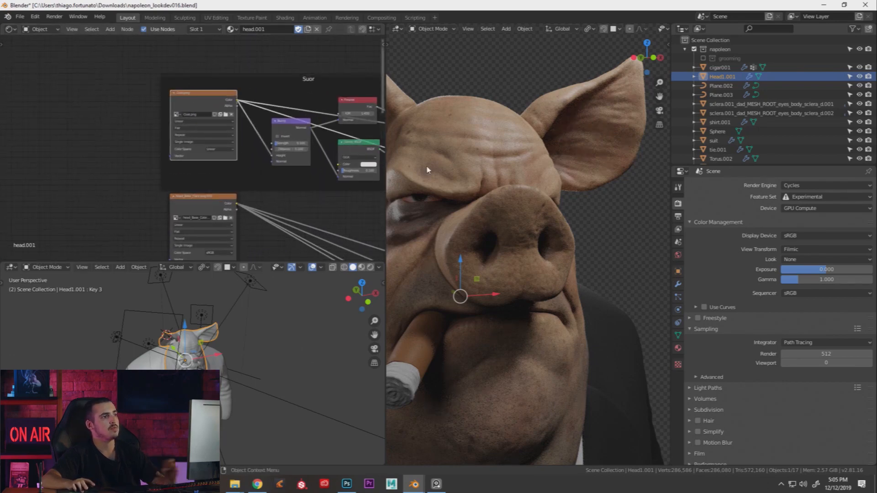
left_click(190, 97, "ctrl+shift")
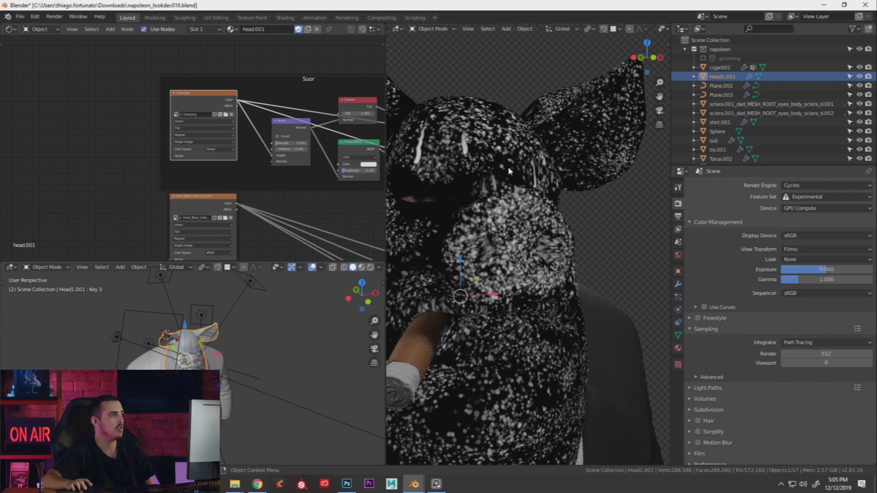
middle_click_drag(494, 165, 521, 184)
scroll(490, 193, "up", 2)
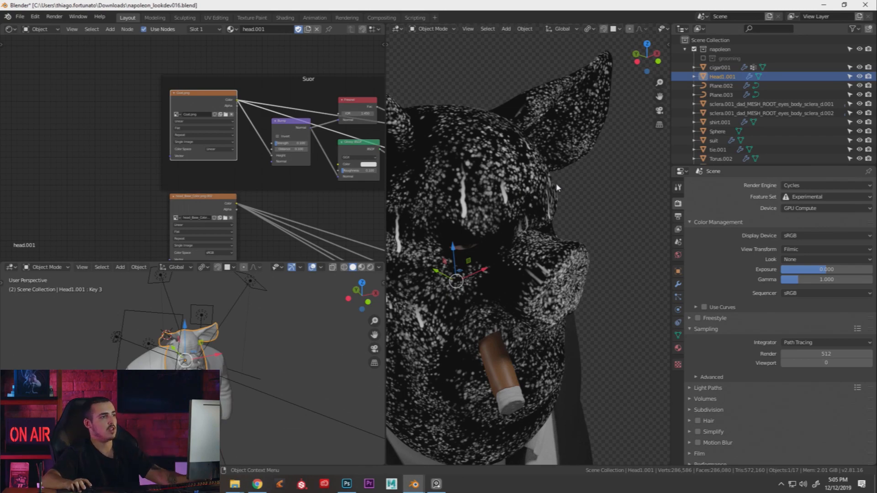
middle_click_drag(310, 134, 248, 140)
middle_click_drag(498, 145, 566, 163)
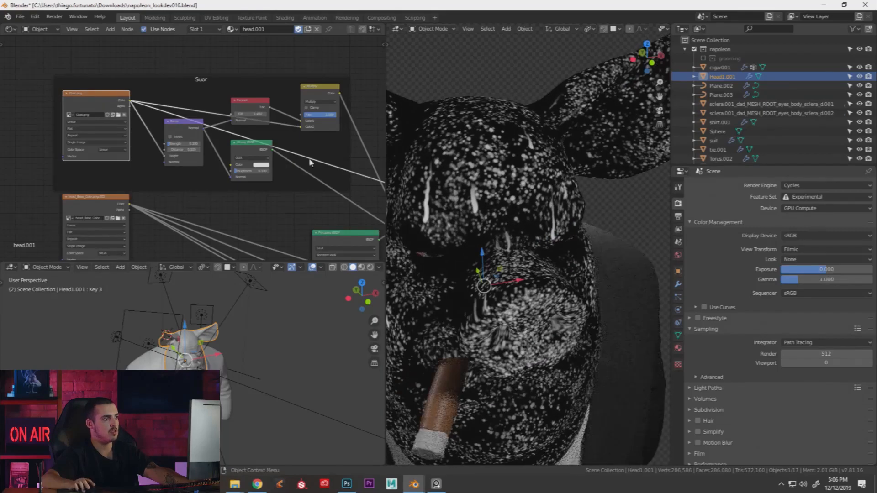
middle_click_drag(466, 181, 601, 120)
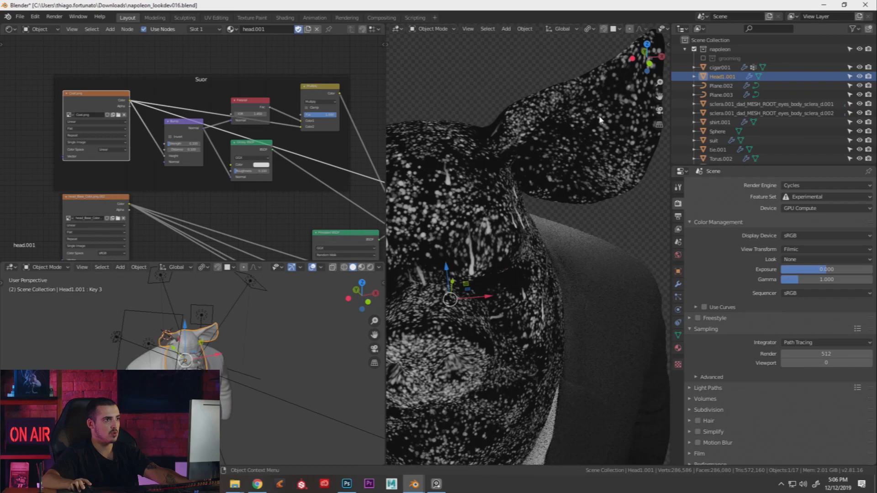
middle_click_drag(513, 205, 498, 227)
middle_click_drag(450, 251, 489, 303)
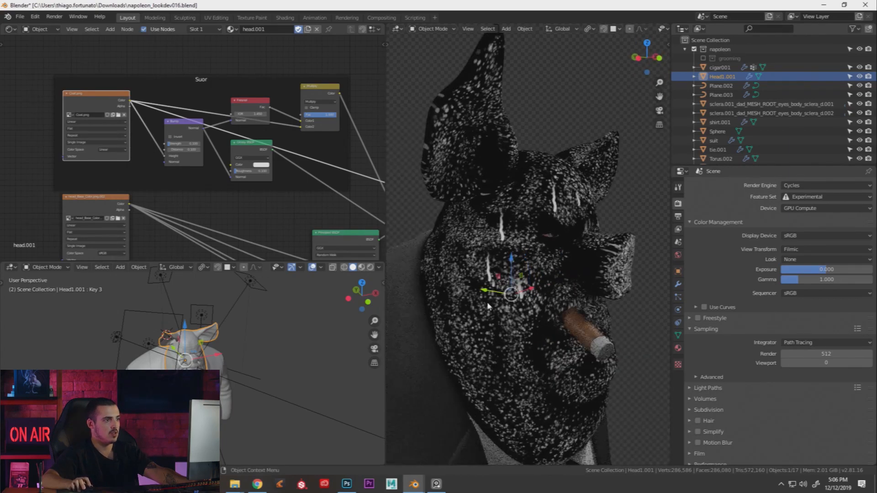
scroll(185, 149, "up", 1)
scroll(229, 137, "down", 3)
Move the Suor frame further up and nudge the Mix Shader node to the right
middle_click_drag(249, 140, 247, 146)
left_click_drag(214, 112, 216, 95)
middle_click_drag(333, 179, 281, 157)
left_click_drag(324, 184, 346, 185)
middle_click_drag(293, 163, 262, 163)
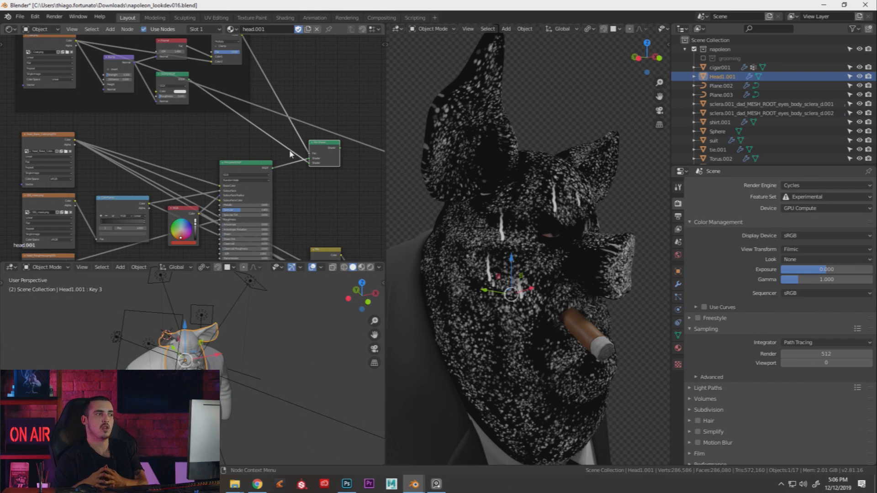
Preview the grey roughness map alone on the pig head
middle_click_drag(117, 157, 245, 110)
left_click(181, 220, "ctrl+shift")
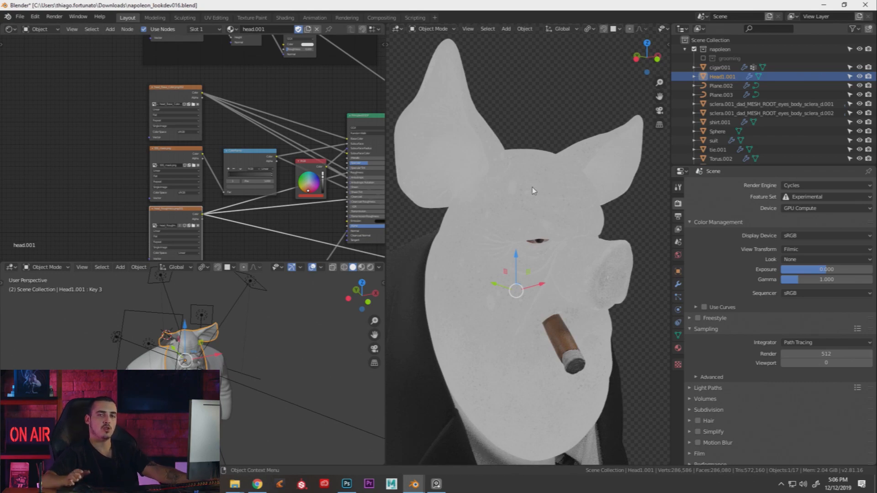
middle_click_drag(501, 151, 495, 174)
Link the lower Principled BSDF back to the output to show the full skin shader
middle_click_drag(378, 160, 284, 191)
middle_click_drag(338, 199, 247, 168)
left_click(310, 235, "ctrl+shift")
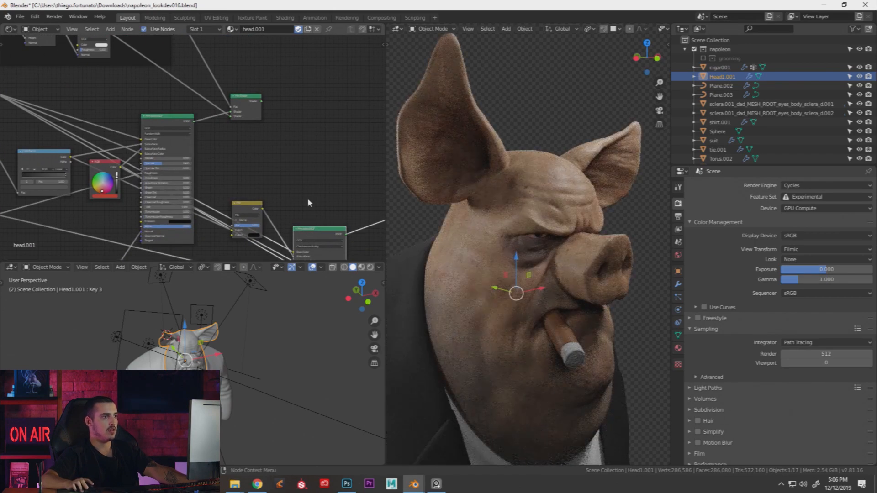
middle_click_drag(276, 173, 238, 192)
scroll(238, 182, "up", 2)
scroll(186, 143, "up", 1)
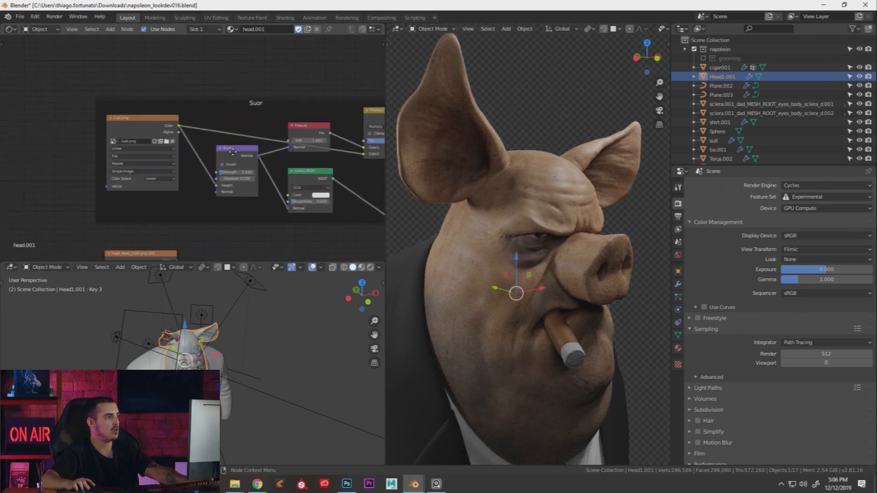
Make room around the Multiply node and insert the Glossy BSDF into the existing link
scroll(256, 150, "right", 5)
left_click_drag(254, 105, 270, 115)
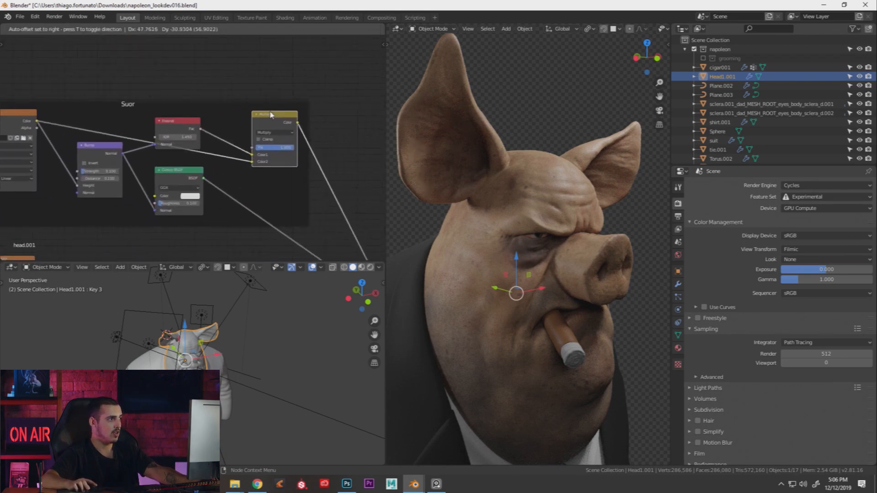
middle_click_drag(281, 151, 284, 109)
left_click_drag(180, 129, 190, 158)
middle_click_drag(190, 158, 237, 167)
middle_click_drag(548, 188, 513, 196)
scroll(522, 197, "up", 3)
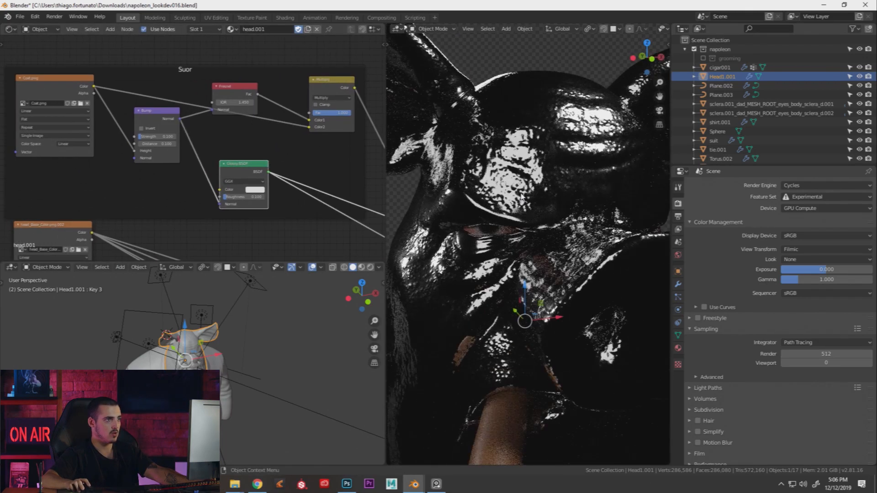
Detach the Bump from the Glossy normal and try roughness 0.000, keeping 0.100
left_click_drag(219, 204, 201, 160)
left_click_drag(253, 197, 232, 196)
right_click(223, 197)
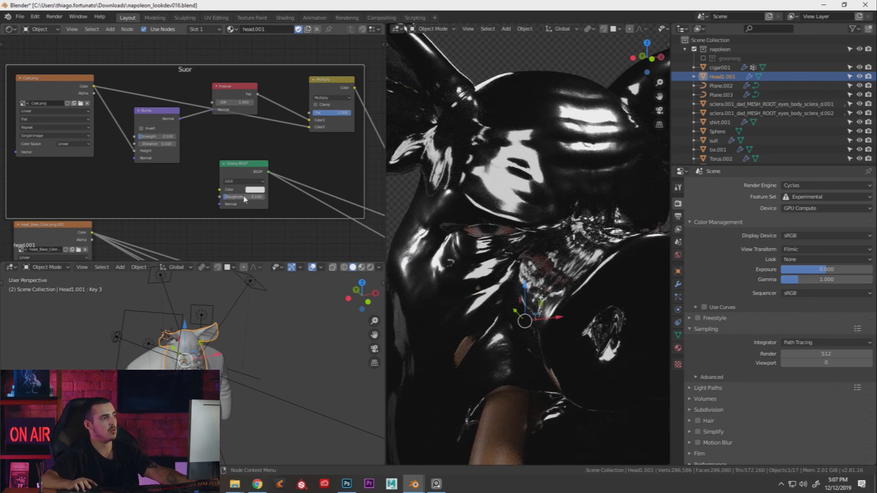
Move the Coat.png texture node left and the Bump node down and left
middle_click_drag(274, 173, 239, 170)
middle_click_drag(14, 82, 97, 89)
left_click_drag(103, 87, 55, 87)
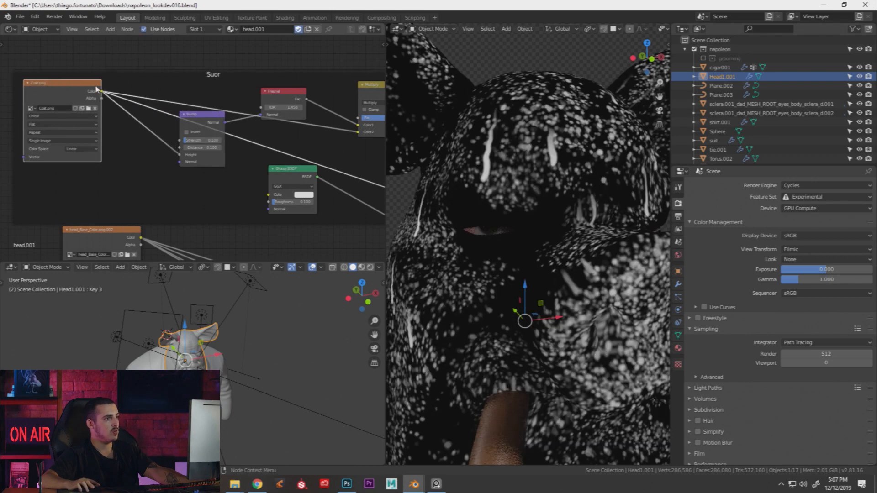
left_click_drag(194, 114, 190, 127)
middle_click_drag(469, 166, 539, 196)
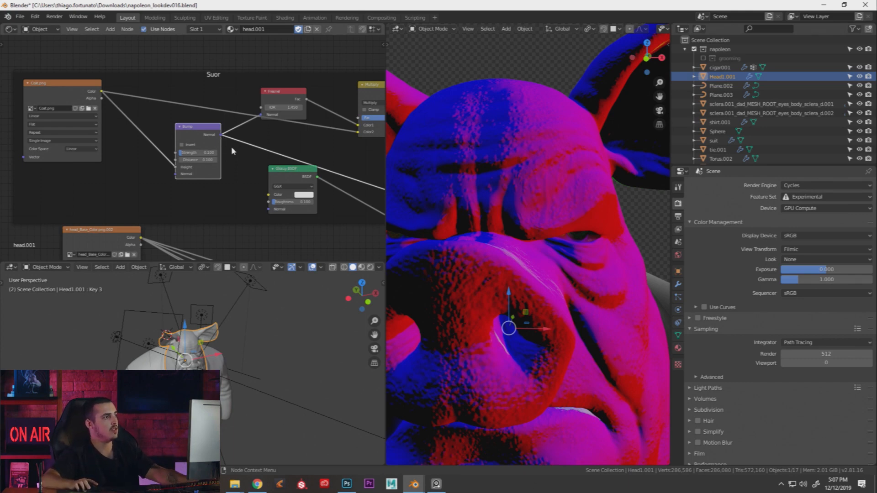
Preview the Glossy BSDF alone on the head as glossy black with white reflections
middle_click_drag(224, 141, 209, 154)
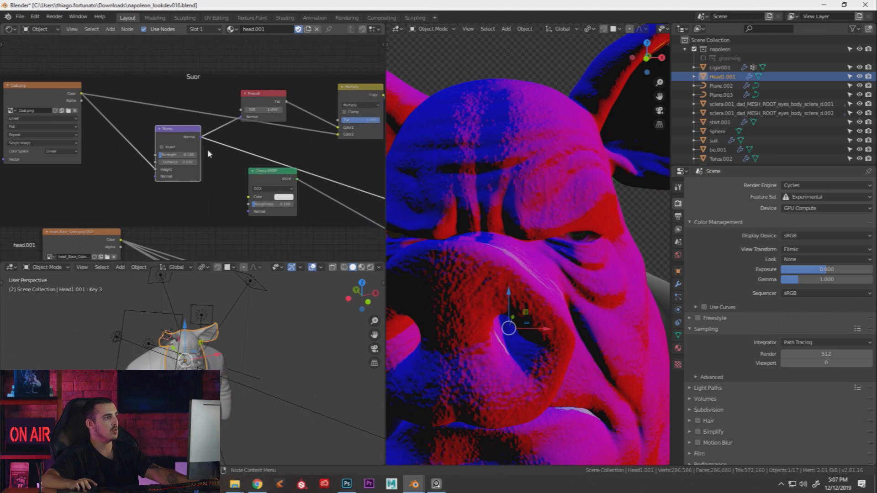
left_click(274, 178, "ctrl+shift")
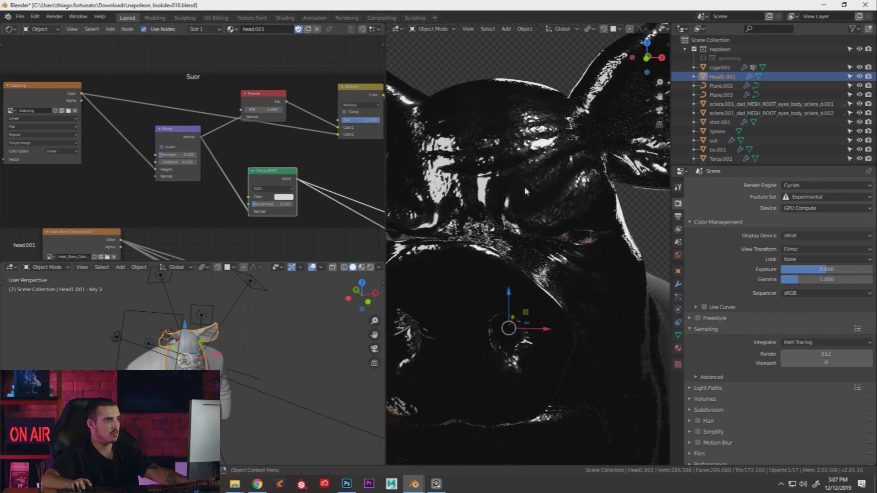
middle_click_drag(575, 188, 507, 194)
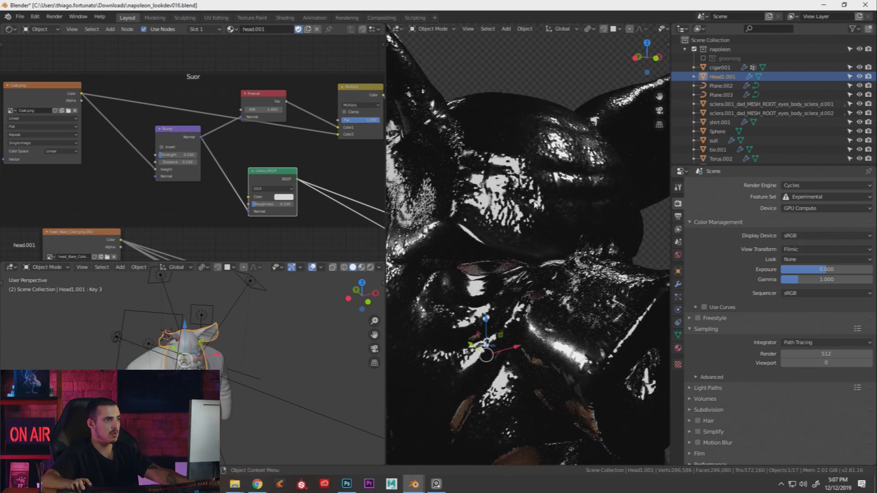
Move the Mix Shader node right and nudge the lower Principled BSDF up and left
middle_click_drag(286, 179, 260, 126)
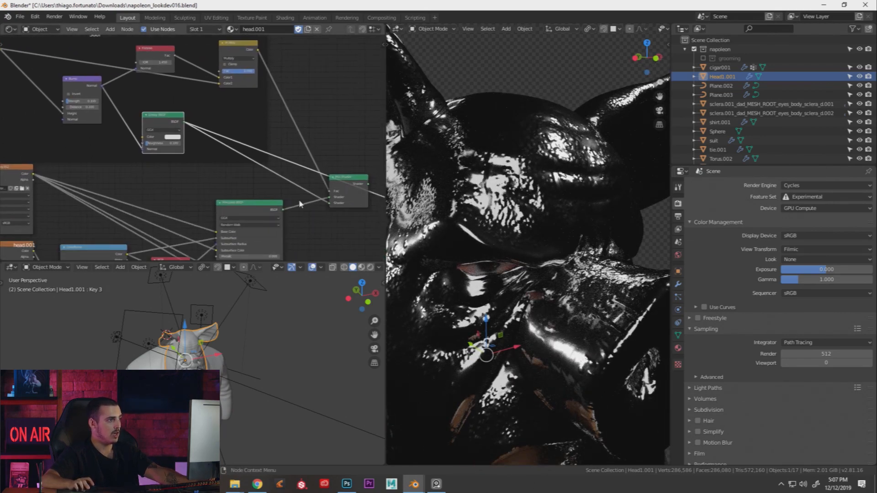
middle_click_drag(242, 213, 241, 160)
middle_click_drag(343, 145, 259, 138)
scroll(259, 138, "down", 3)
left_click_drag(259, 140, 349, 146)
middle_click_drag(337, 253, 267, 194)
scroll(266, 194, "down", 3)
left_click_drag(248, 186, 240, 175)
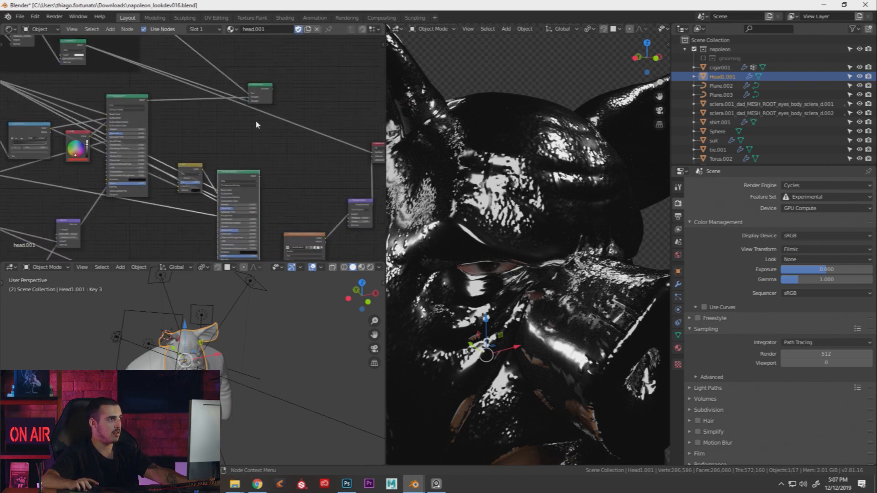
left_click_drag(256, 89, 301, 102)
Reposition the Mix Shader, then add and place a new Mix Shader via search 'mi'
middle_click_drag(277, 171, 267, 221)
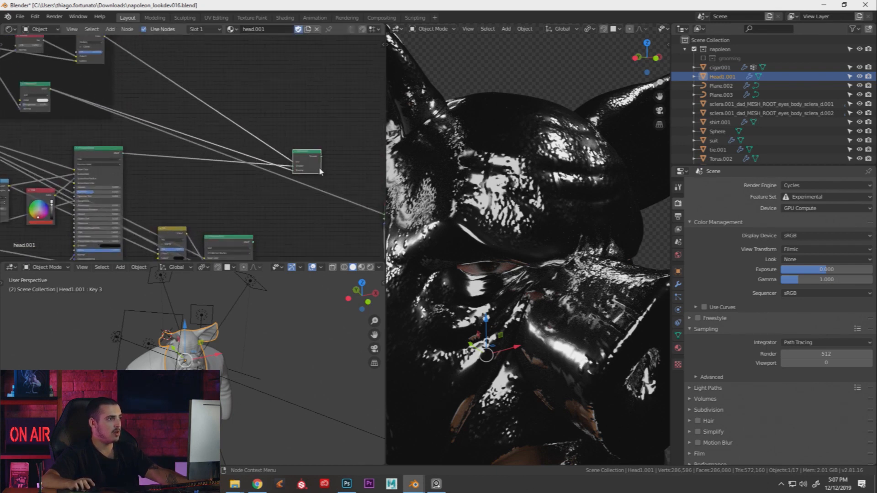
scroll(337, 179, "up", 2)
left_click_drag(306, 149, 219, 103)
key("shift+a")
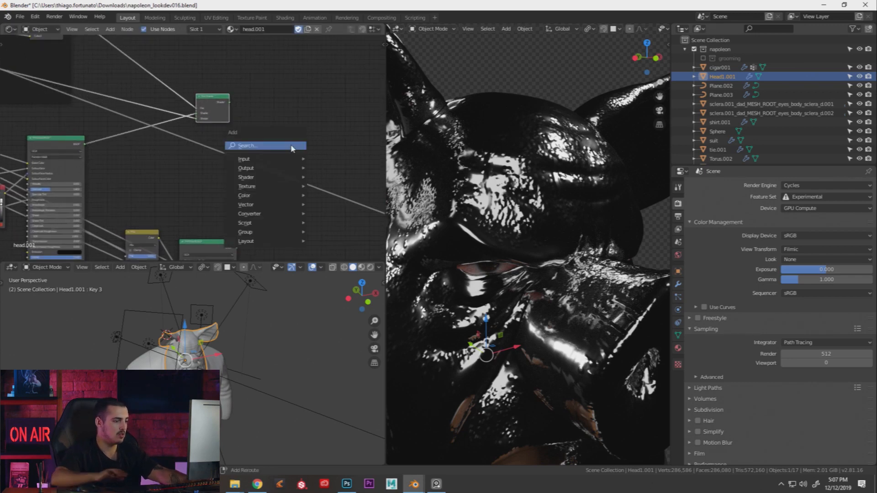
left_click(293, 144)
type("mi")
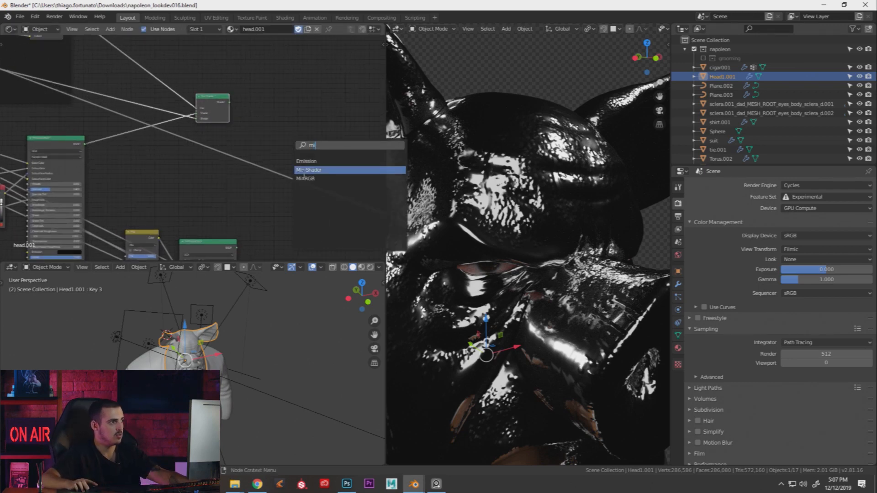
key("Return")
left_click(312, 149)
Plug a BSDF output into the new Mix Shader's second shader input
left_click_drag(237, 248, 311, 171)
scroll(243, 137, "down", 2)
middle_click_drag(243, 136, 303, 183)
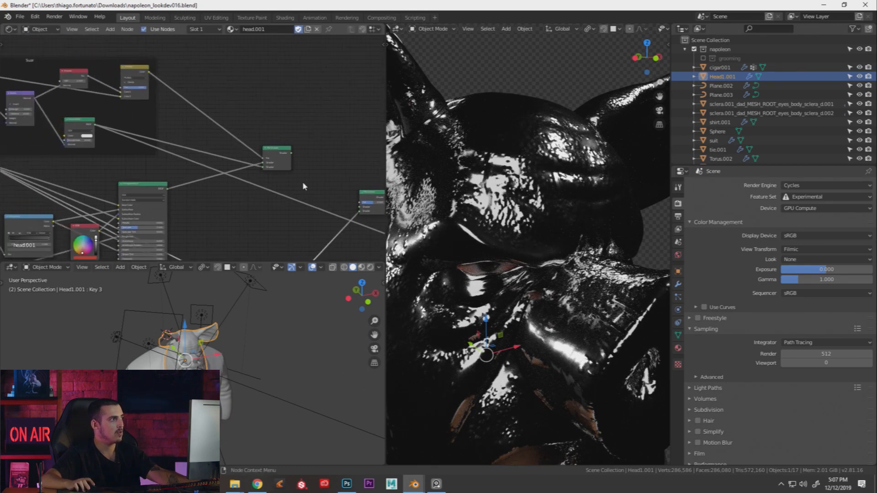
Send the Principled BSDF straight to the material output
scroll(166, 74, "up", 2)
middle_click_drag(202, 86, 240, 108)
middle_click_drag(307, 191, 236, 154)
scroll(286, 173, "down", 2)
scroll(271, 246, "down", 1)
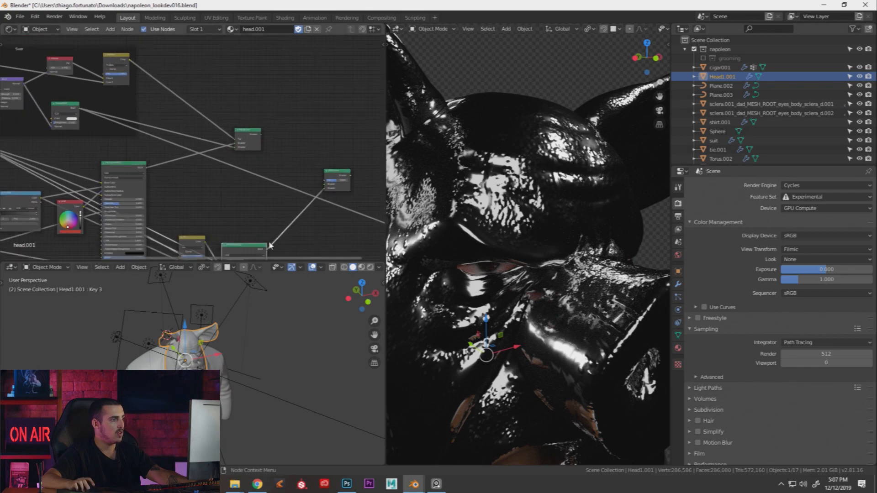
middle_click_drag(244, 242, 254, 214)
left_click(252, 222, "ctrl+shift")
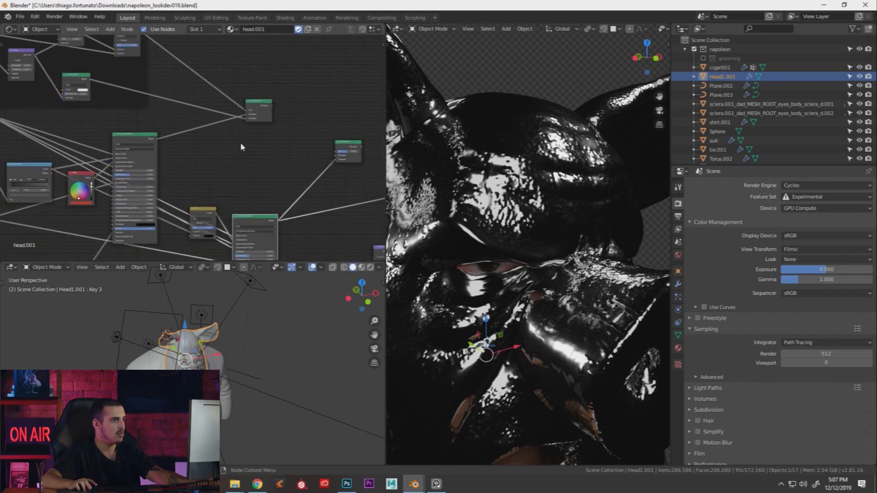
Connect the Glossy BSDF into the Mix Shader's upper Shader input and check the head in profile
middle_click_drag(157, 58, 185, 117)
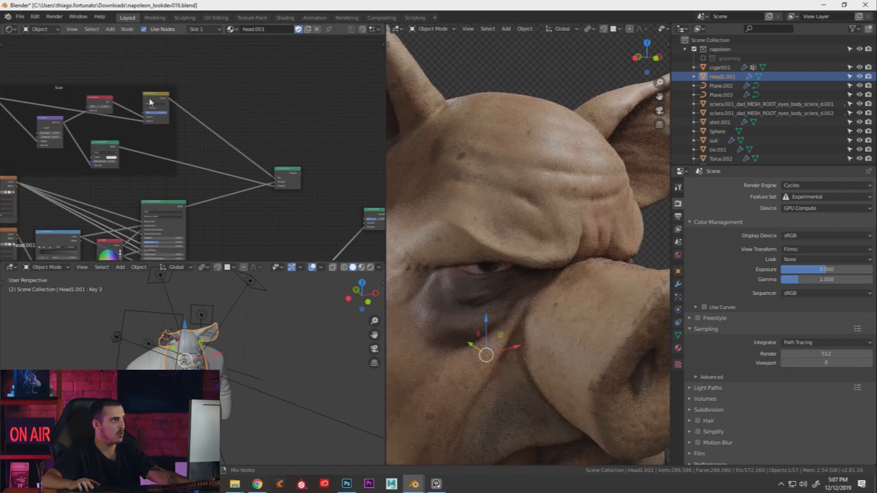
left_click(106, 151, "ctrl+shift")
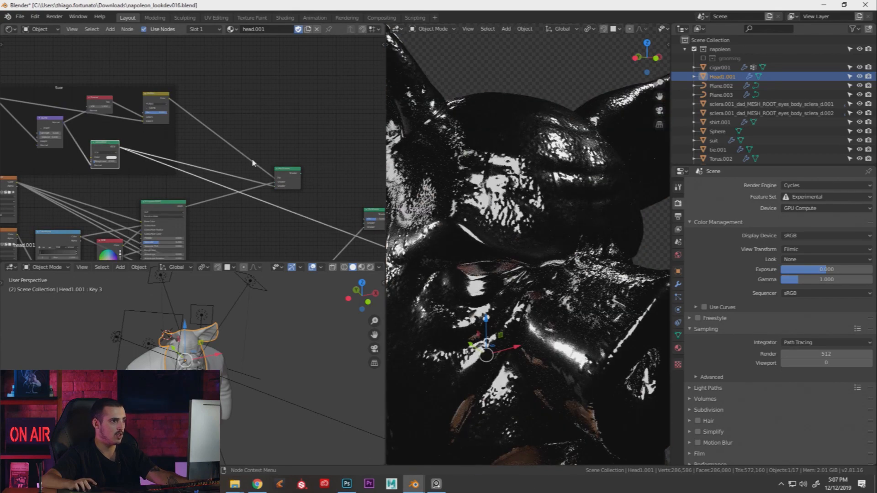
middle_click_drag(255, 181, 215, 158)
left_click_drag(79, 124, 323, 200)
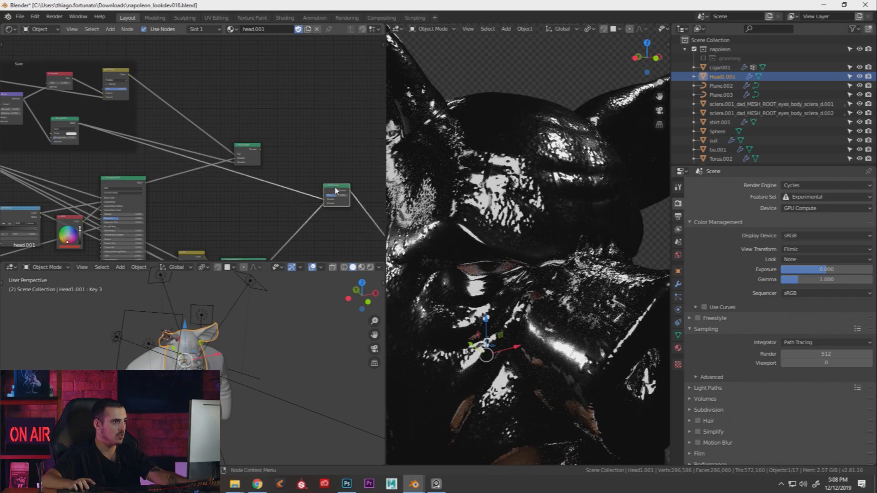
middle_click_drag(335, 191, 280, 175)
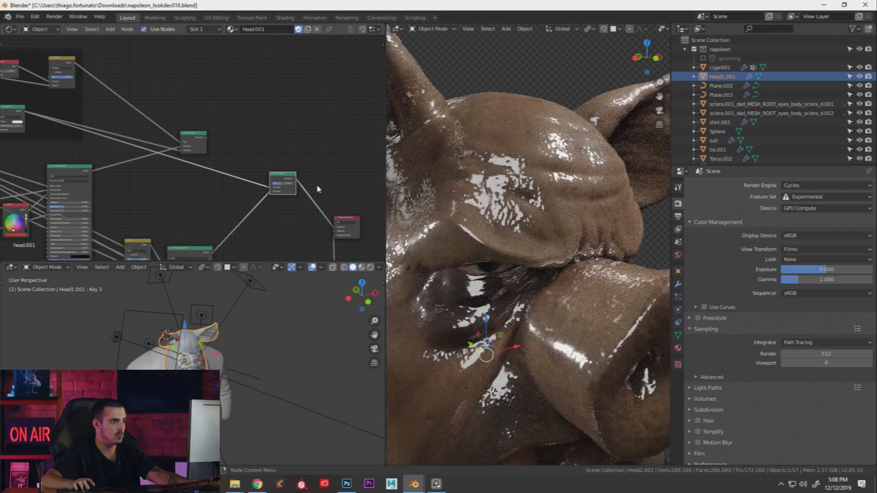
scroll(536, 238, "down", 1)
mouse_move(473, 237)
middle_mouse_down()
mouse_move(533, 231)
mouse_move(483, 230)
middle_mouse_up()
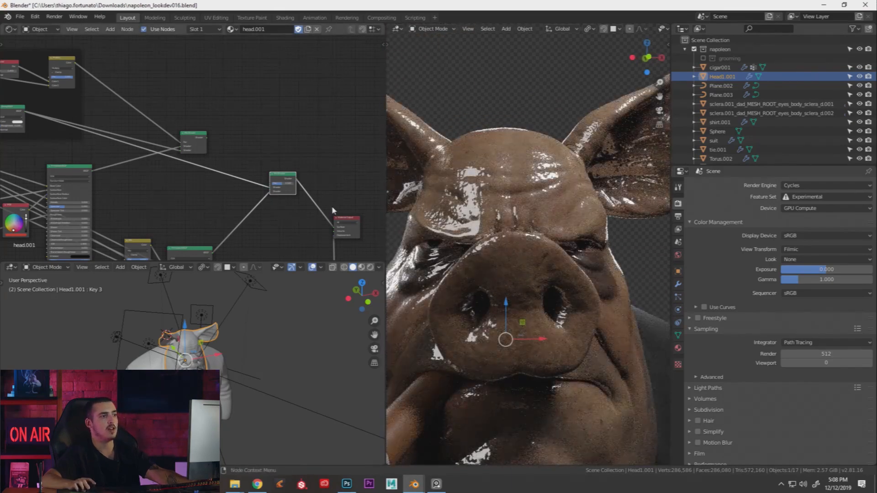
scroll(492, 224, "up", 2)
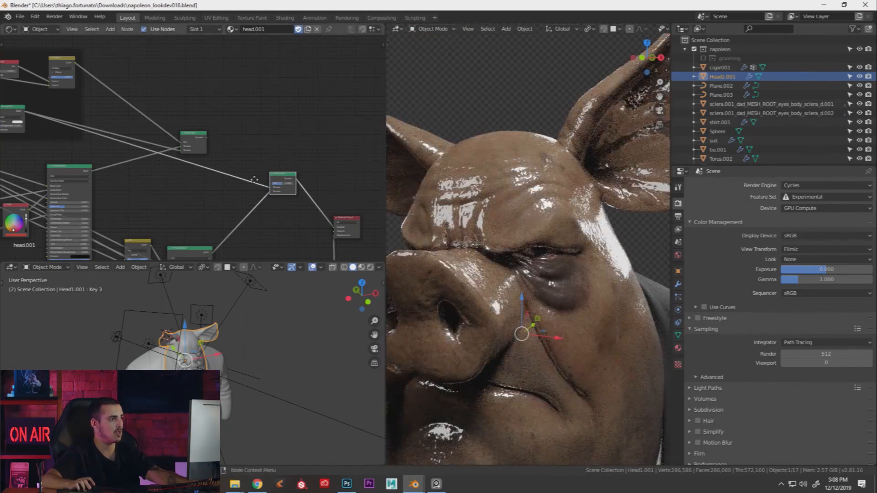
Drop the skin Mix Shader's Fac to 0.000, leaving only the glossy black sweat layer
scroll(255, 180, "up", 5)
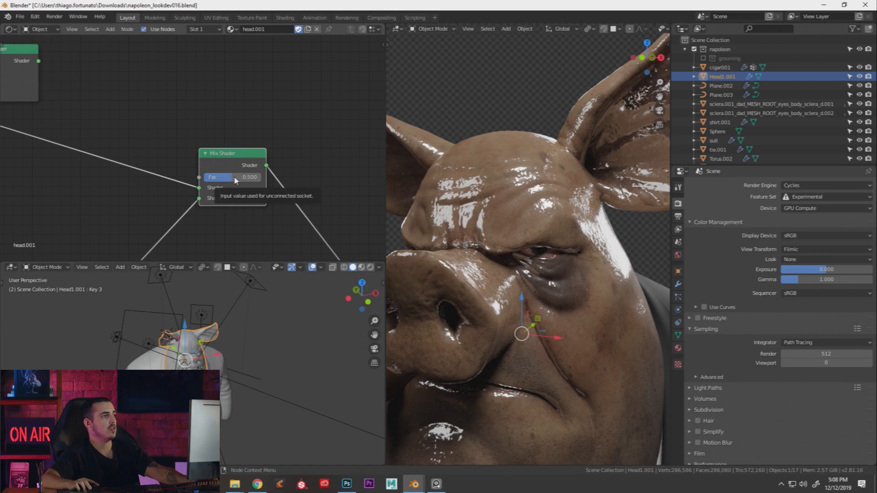
left_click_drag(233, 180, 204, 177)
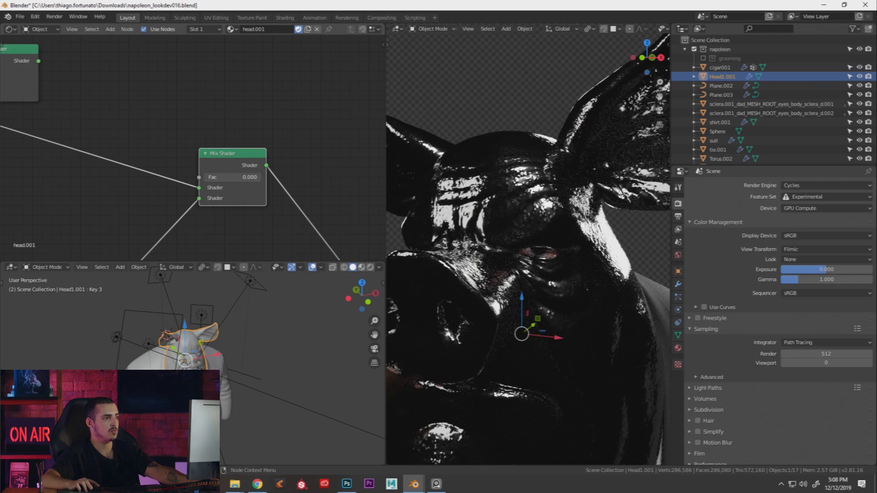
middle_click_drag(59, 140, 144, 156)
scroll(139, 153, "down", 3)
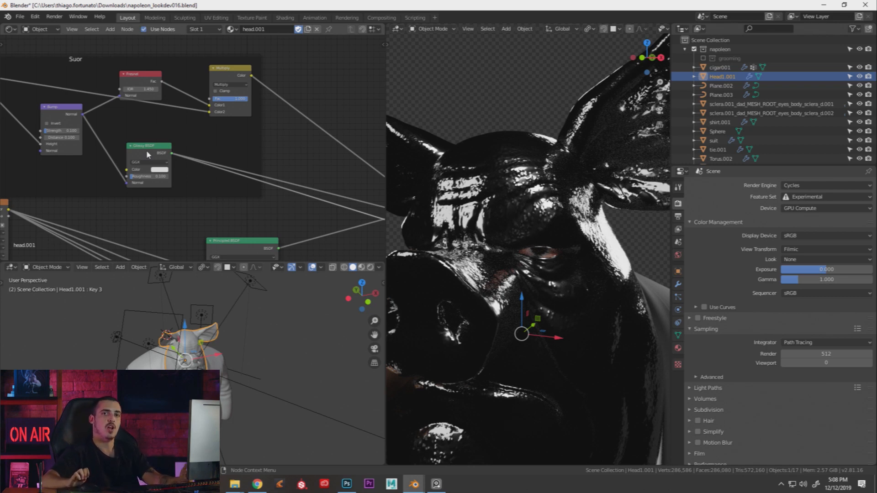
Bring the Suor frame nodes into view and move the Glossy BSDF to the right
middle_click_drag(292, 139, 206, 131)
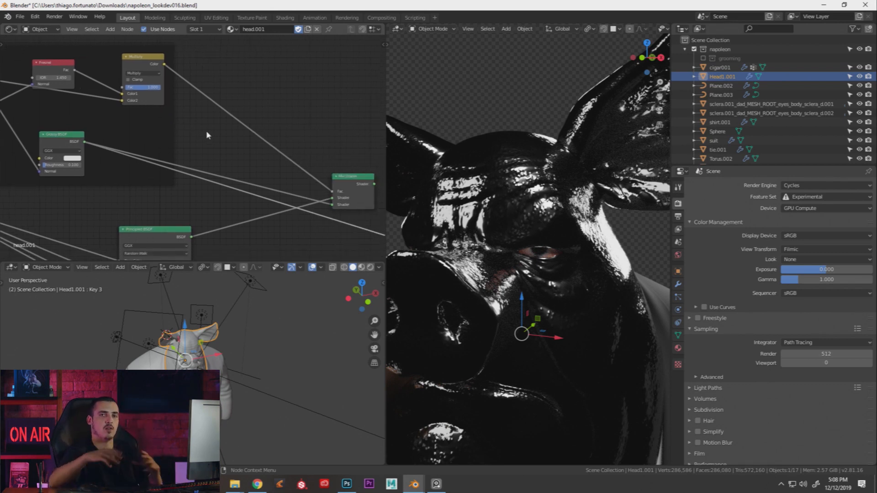
middle_click_drag(330, 157, 216, 116)
scroll(216, 116, "down", 2)
middle_click_drag(94, 114, 173, 131)
middle_click_drag(245, 151, 183, 167)
left_click_drag(125, 175, 136, 179)
middle_click_drag(138, 133, 180, 146)
Move the Fresnel and Multiply nodes up inside the Suor frame and select Fresnel
scroll(179, 147, "up", 1)
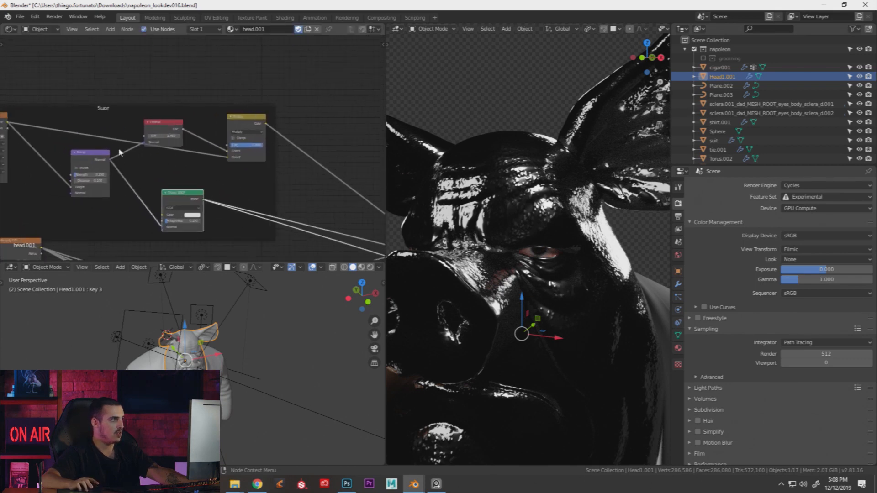
left_click_drag(163, 124, 152, 89)
left_click_drag(238, 119, 237, 98)
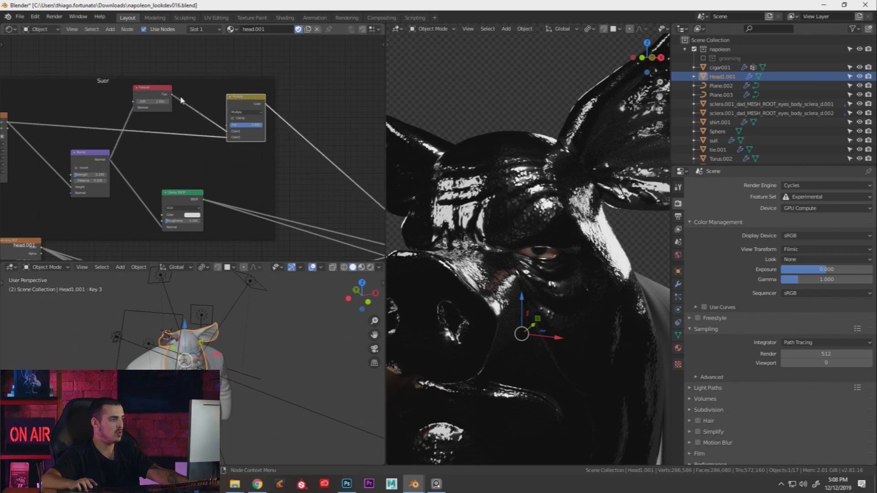
middle_click_drag(192, 100, 231, 112)
left_click(197, 108, "ctrl+shift")
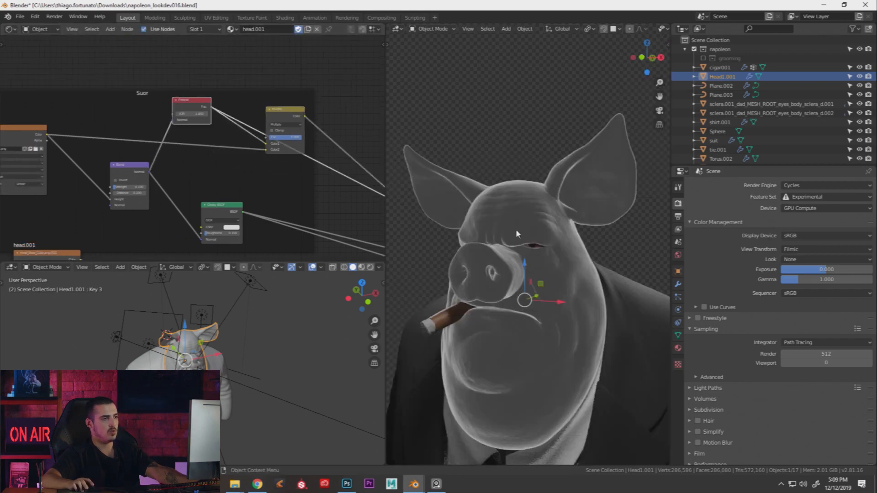
Preview the Fresnel mask on the pig from a three-quarter view
key("KP_1")
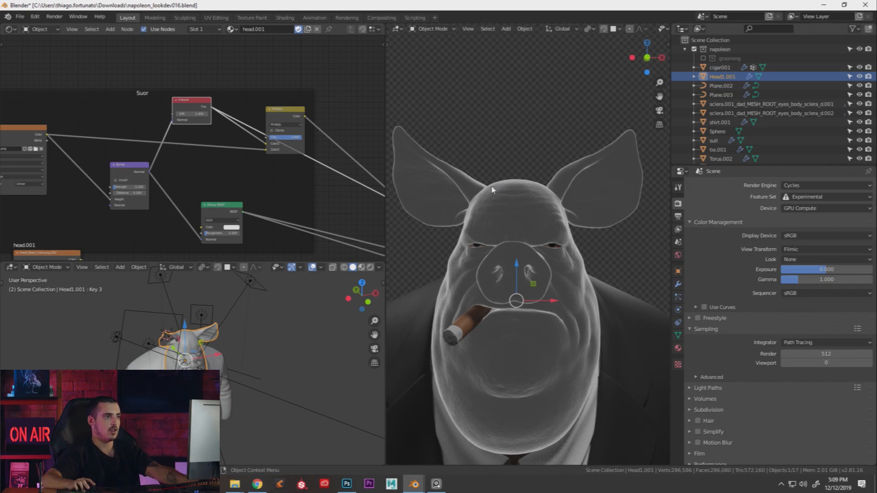
middle_click_drag(570, 234, 527, 232)
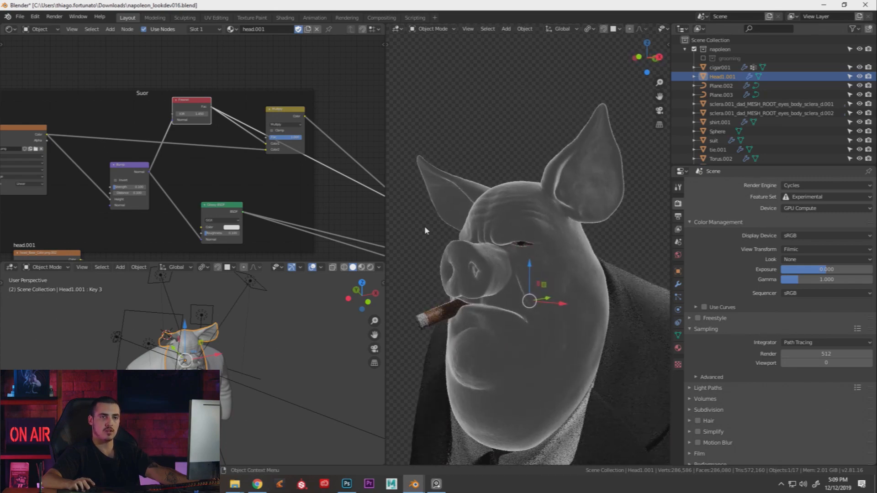
scroll(287, 163, "down", 1)
middle_click_drag(288, 162, 151, 148)
mouse_move(265, 137)
middle_mouse_down()
mouse_move(303, 175)
mouse_move(338, 181)
mouse_move(267, 144)
mouse_move(298, 104)
mouse_move(291, 90)
middle_mouse_up()
scroll(295, 180, "down", 1)
middle_click_drag(302, 166, 263, 114)
scroll(269, 176, "down", 1)
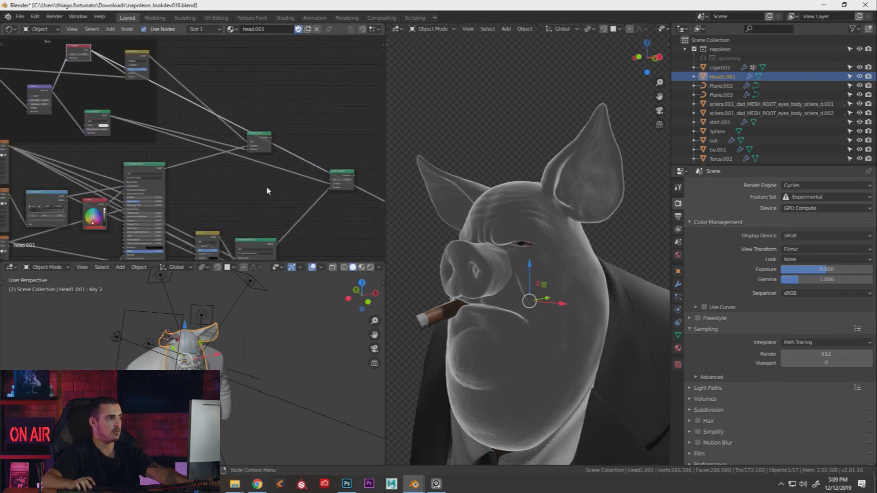
Duplicate the lower Principled BSDF node and place the copy
left_click(253, 243)
middle_click_drag(279, 79, 298, 113)
key("shift+d")
left_click(291, 223)
middle_click_drag(242, 134, 301, 217)
scroll(288, 183, "up", 3)
Search the Add menu for a mix node by typing 'mi'
key("shift+a")
left_click(273, 129)
type("mi")
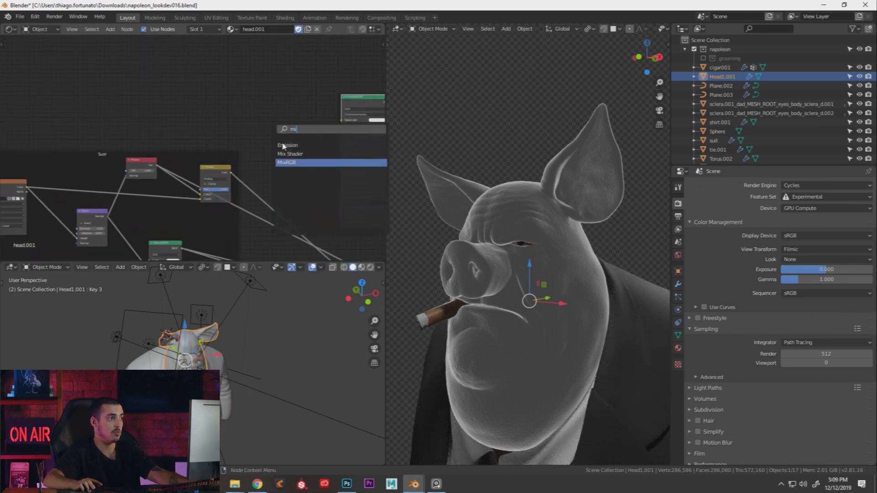
Add a MixRGB node with a red first colour and a green second colour
left_click(288, 163)
left_click(285, 136)
scroll(319, 132, "up", 1)
left_click(320, 128)
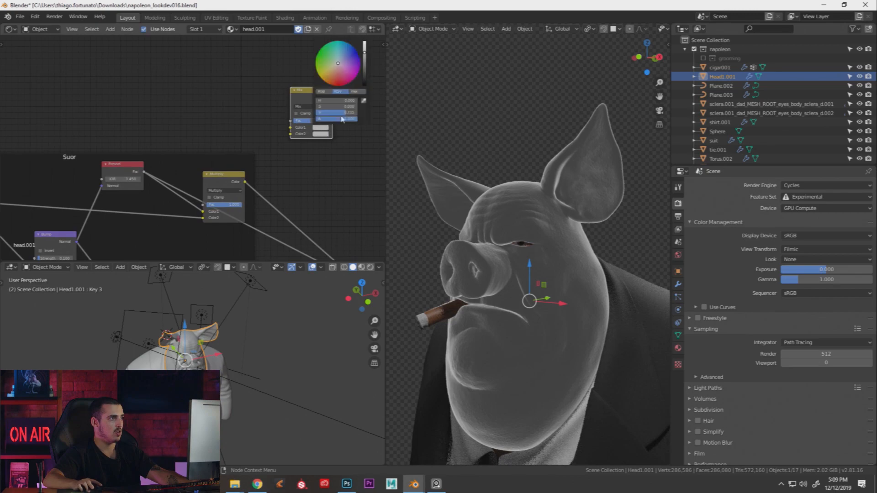
left_click(320, 128)
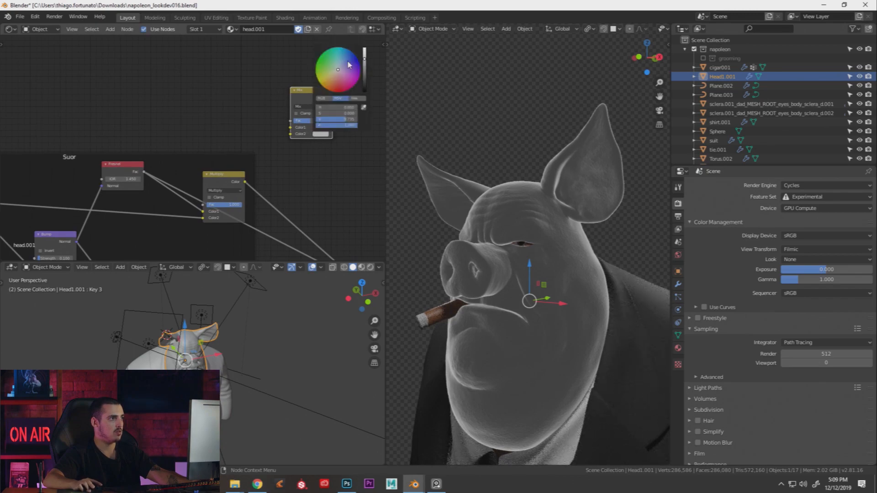
left_click(319, 59)
Drive the Mix factor with the Fresnel output and preview the Mix colour on the pig
left_click_drag(144, 172, 291, 121)
left_click(305, 99, "ctrl+shift")
mouse_move(498, 234)
middle_mouse_down()
mouse_move(536, 236)
mouse_move(502, 233)
middle_mouse_up()
middle_click_drag(324, 173, 229, 181)
Feed the Mix colour into the Principled Base Color and set Subsurface to 0.000
left_click_drag(302, 121, 301, 118)
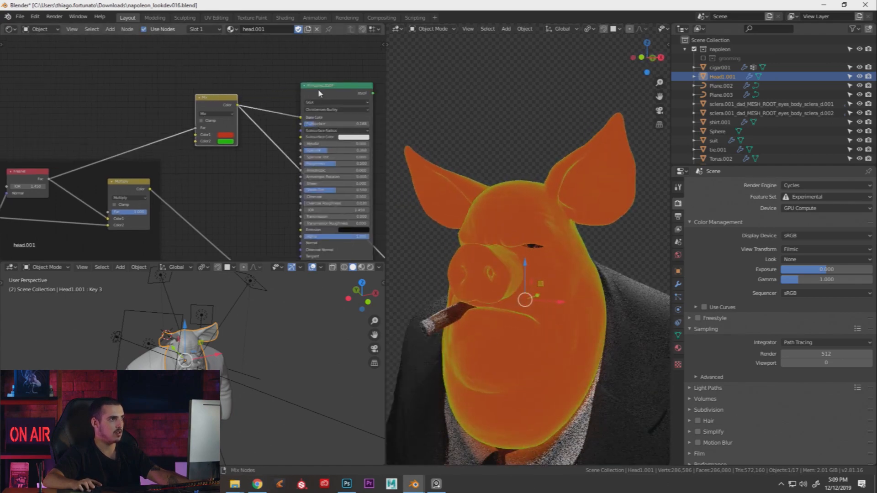
left_click(318, 88, "ctrl+shift")
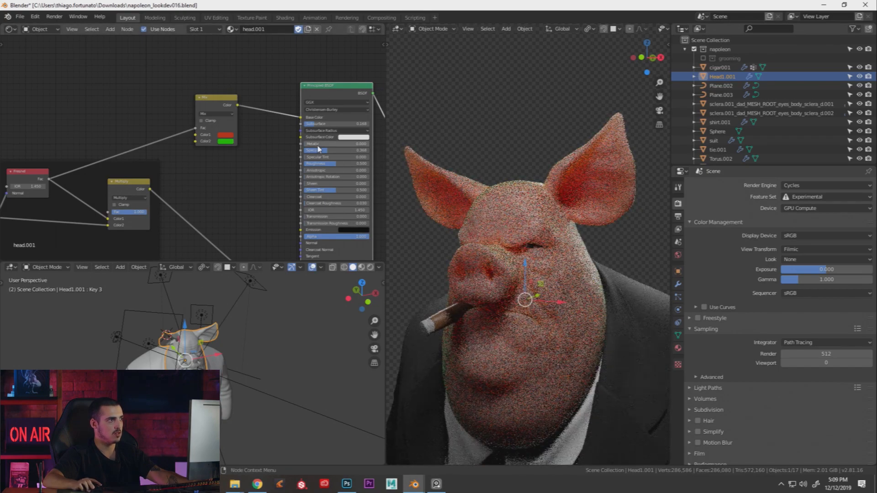
left_click_drag(325, 124, 300, 124)
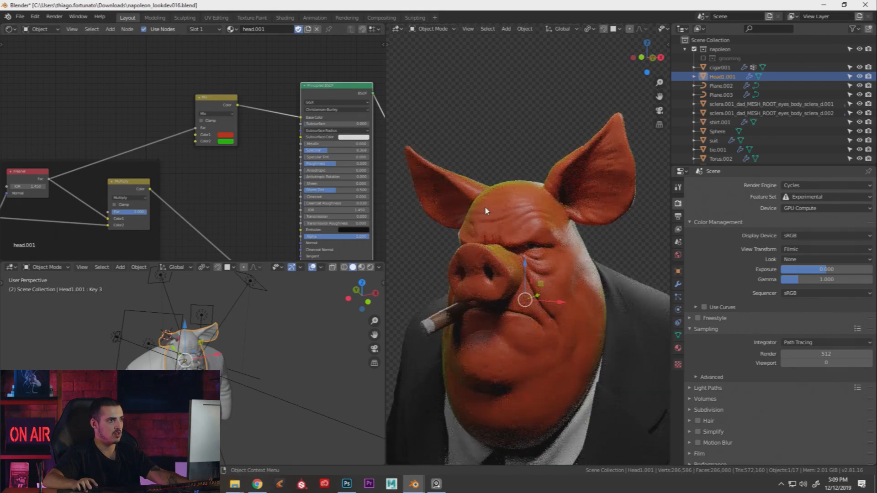
scroll(545, 213, "up", 4)
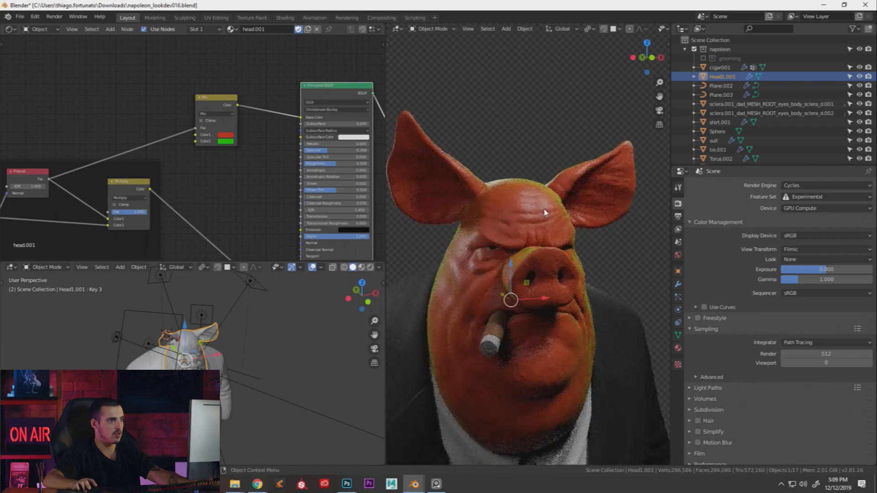
middle_click_drag(280, 163, 320, 149)
left_click(72, 165, "ctrl+shift")
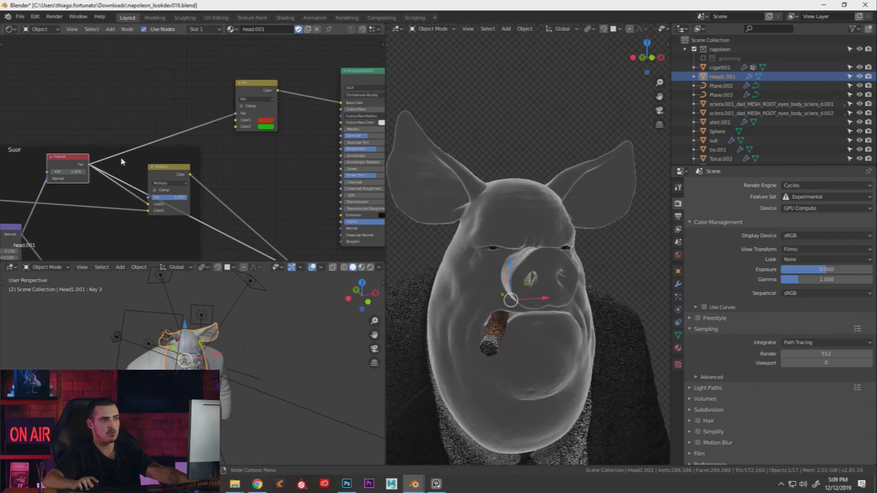
Lower the Fresnel IOR to 1.350
mouse_move(74, 173)
left_mouse_down()
mouse_move(64, 172)
mouse_move(74, 172)
left_mouse_up()
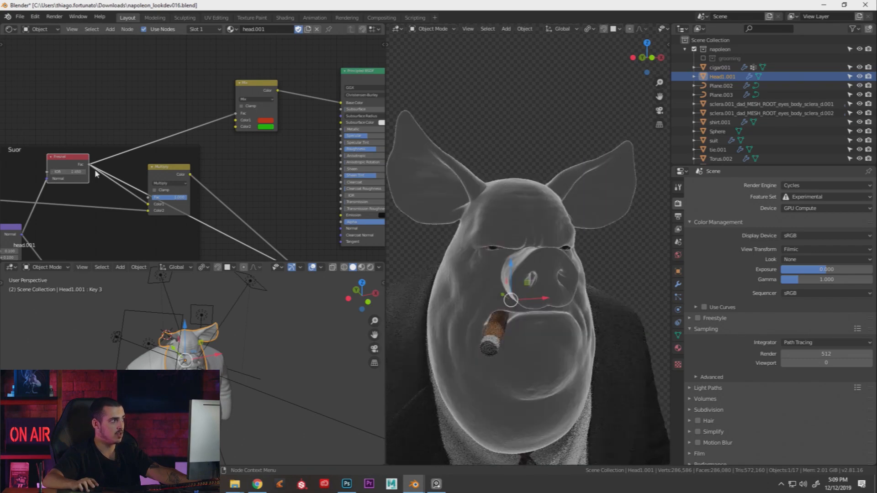
middle_click_drag(74, 173, 125, 176)
scroll(125, 176, "up", 1)
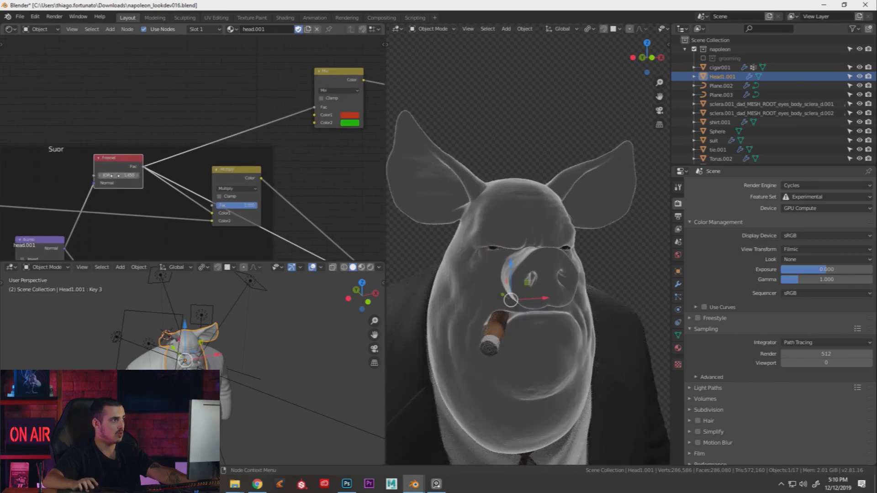
Preview the Mix colour, then show the red Principled skin material on the pig
middle_click_drag(377, 86, 245, 106)
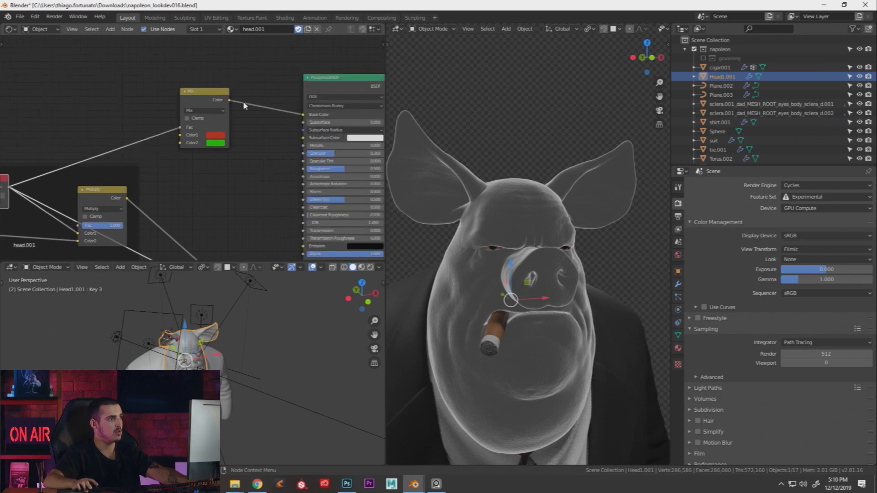
left_click(203, 94, "ctrl+shift")
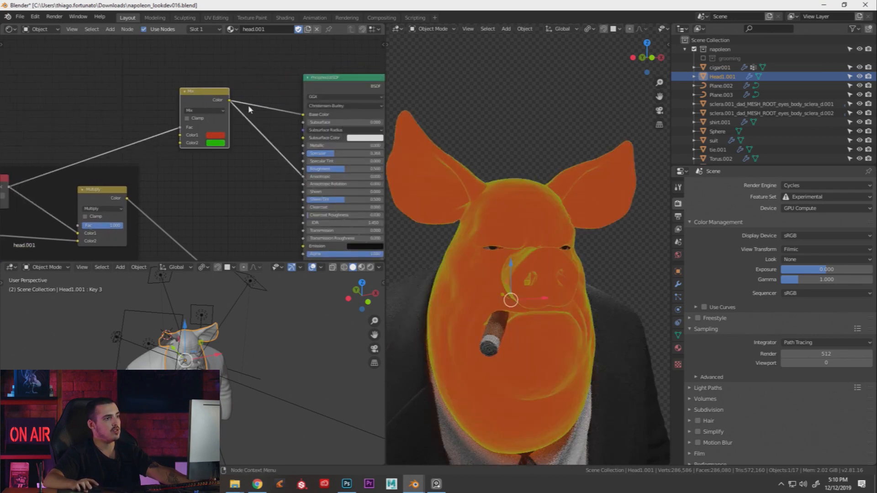
left_click(328, 86, "ctrl+shift")
middle_click_drag(217, 167, 212, 166)
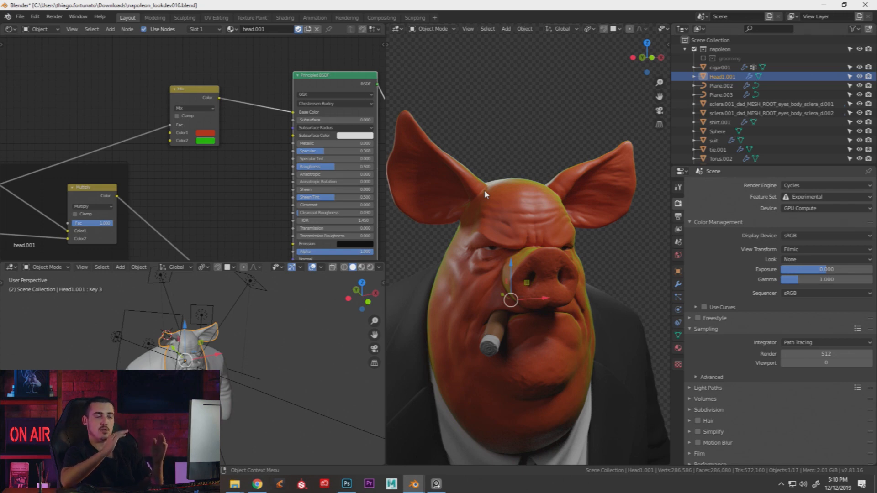
Set the skin Mix node's first colour to near-black and its second colour to a muted tan
left_click(201, 136)
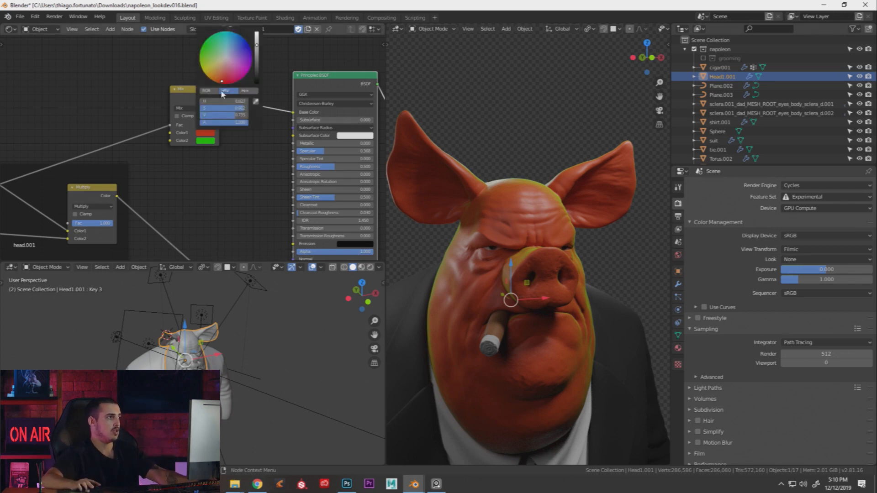
left_click_drag(237, 109, 206, 116)
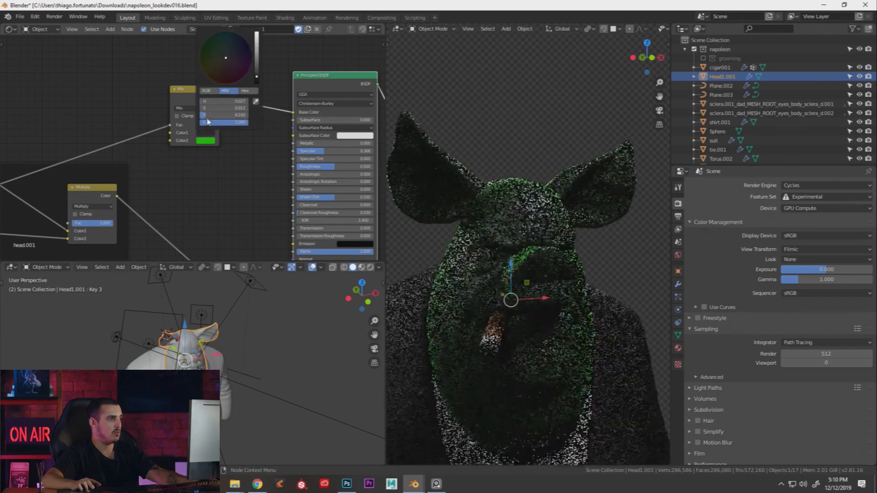
left_click(208, 141)
left_click_drag(218, 81, 217, 84)
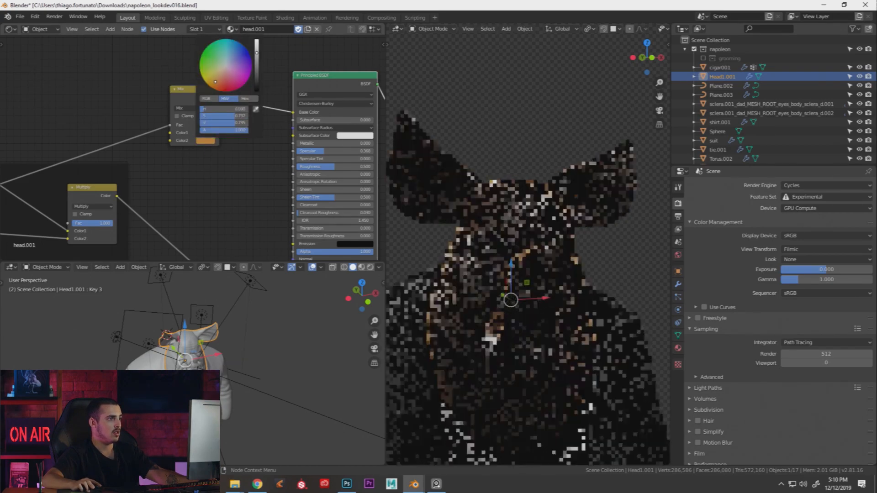
left_click_drag(258, 55, 258, 59)
left_click(219, 81)
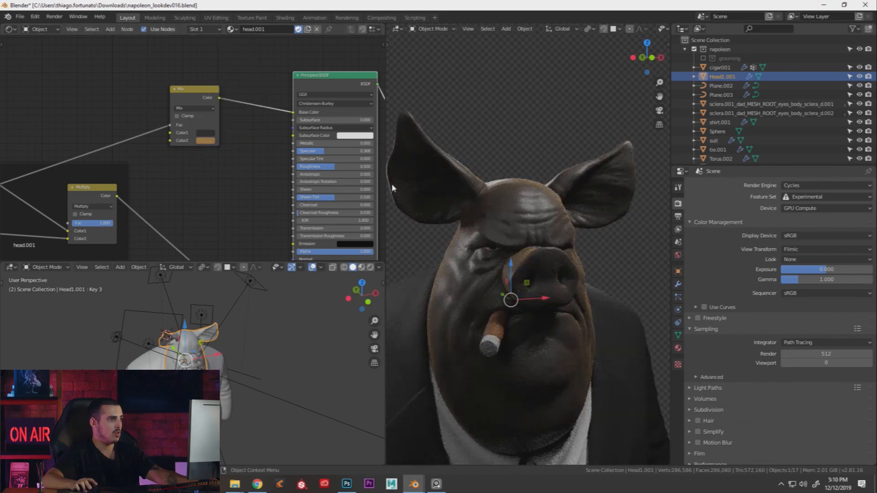
left_click(207, 141)
left_click_drag(224, 116, 218, 116)
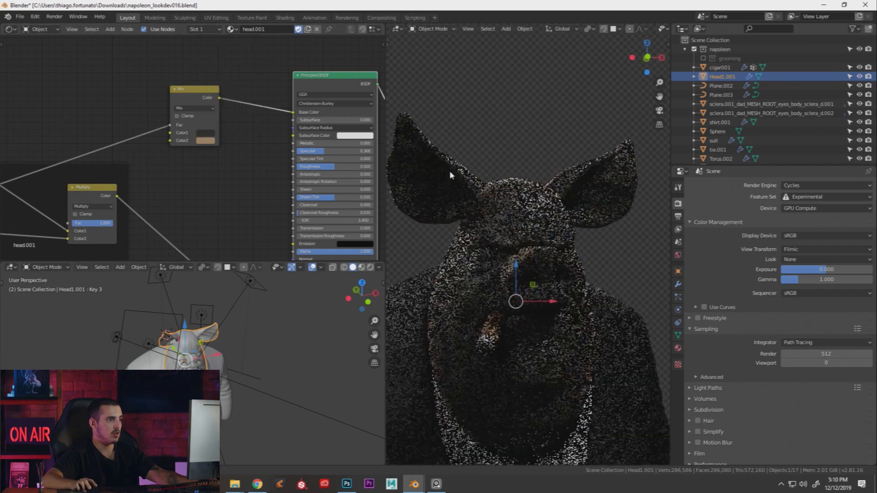
Preview the Fresnel node alone, showing the pig head as a grey mask with white edges
middle_click_drag(457, 173, 442, 203)
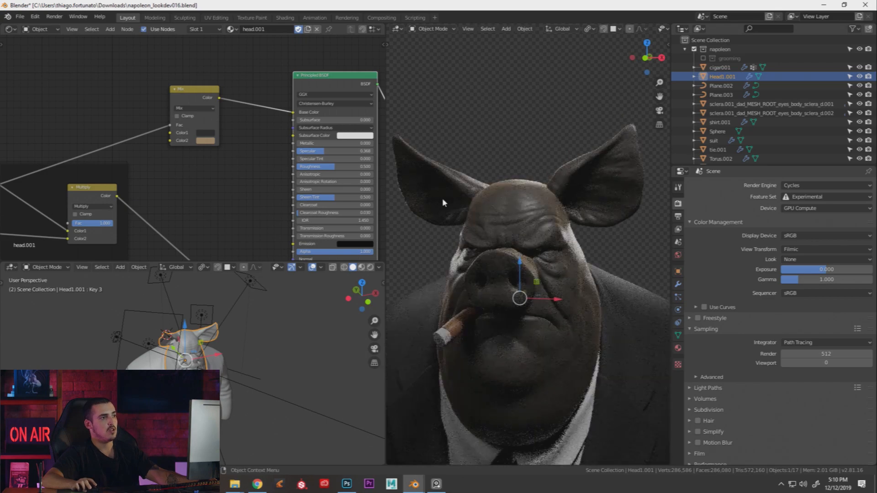
middle_click_drag(514, 254, 554, 224)
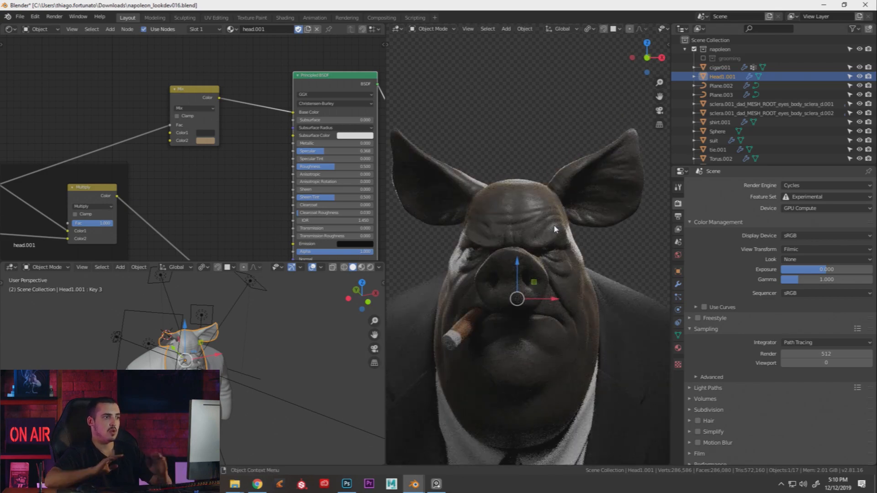
middle_click_drag(555, 230, 594, 215)
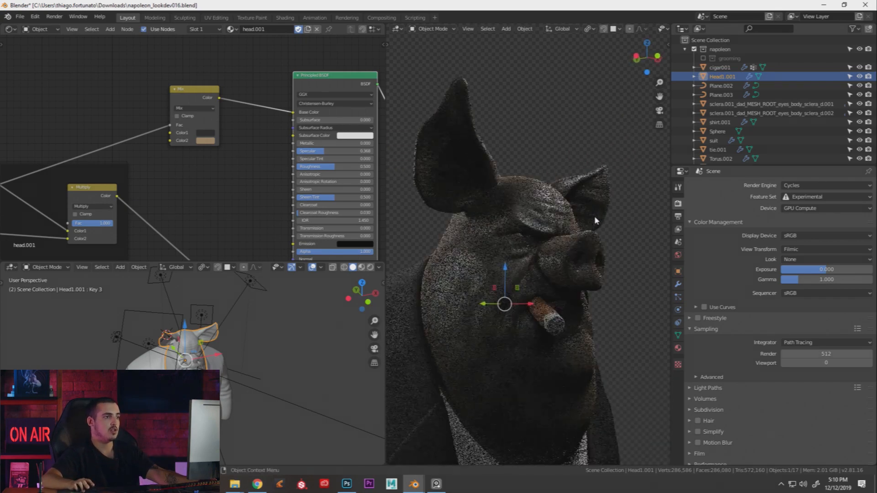
middle_click_drag(83, 191, 178, 164)
left_click(64, 158)
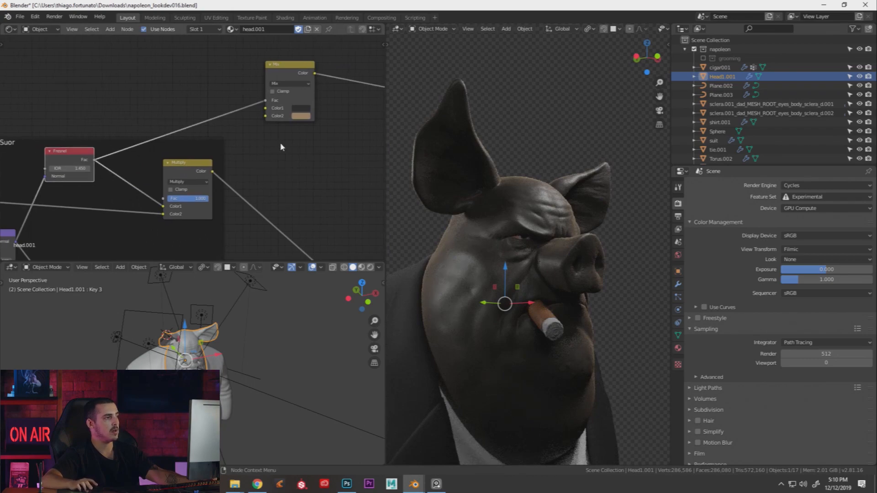
middle_click_drag(301, 106, 280, 138)
left_click(268, 107)
key("x")
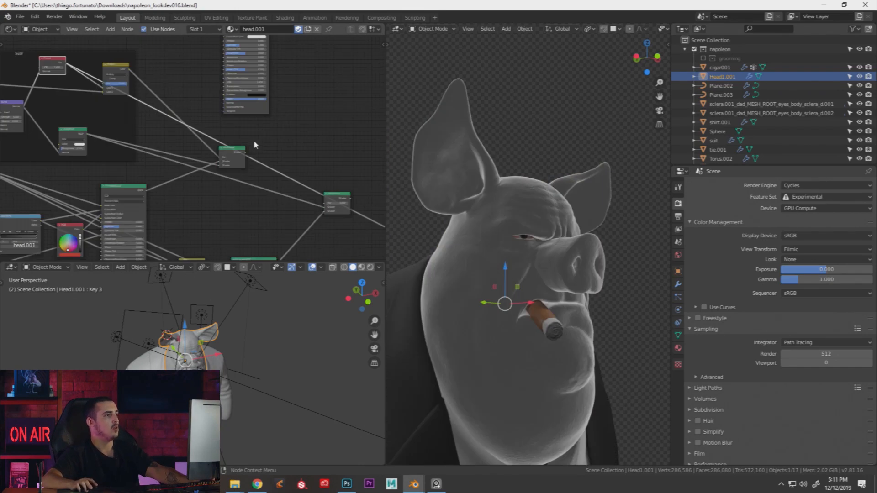
middle_click_drag(254, 141, 225, 127)
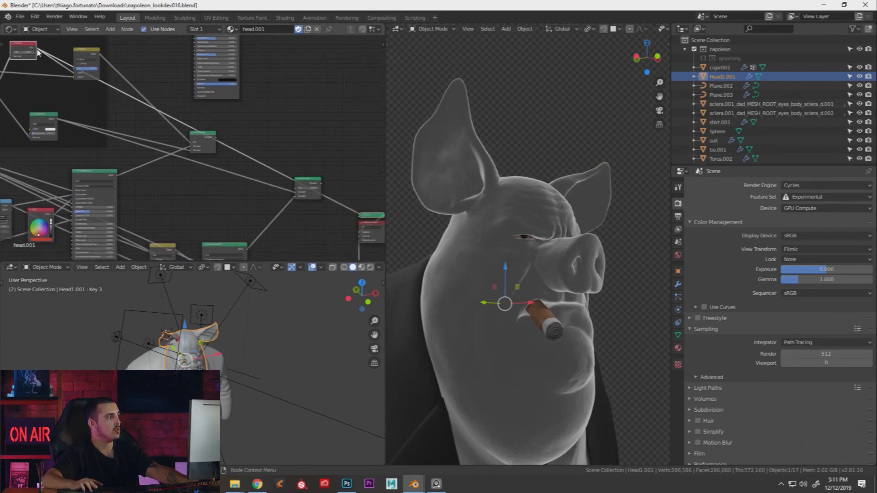
Drive the Mix Shader Fac with Fresnel, compare the Principled BSDF alone, then restore the Mix Shader output
left_click_drag(37, 48, 301, 196)
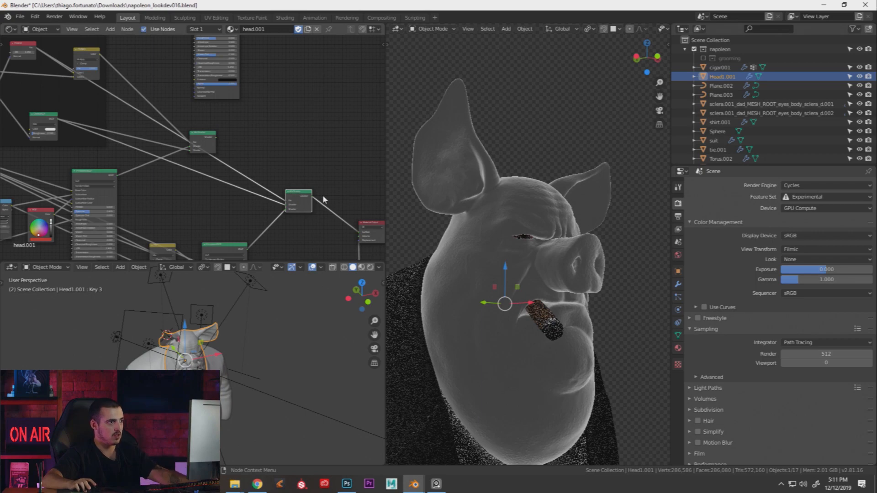
middle_click_drag(231, 251, 231, 193)
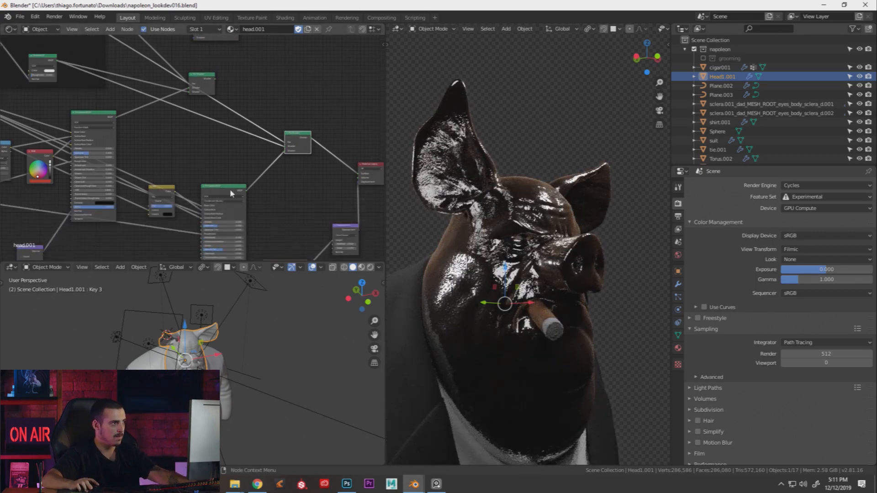
left_click(231, 193, "ctrl+shift")
left_click(296, 136, "ctrl+shift")
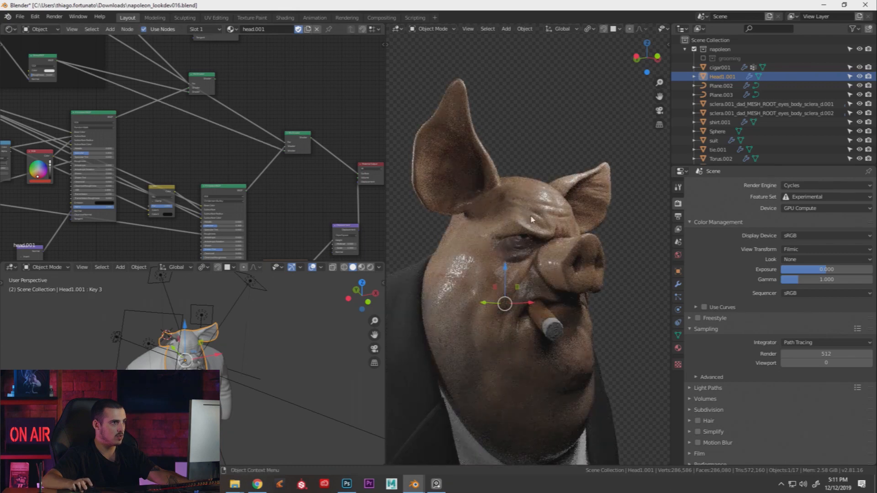
scroll(535, 217, "down", 2)
middle_click_drag(535, 217, 502, 234)
scroll(502, 234, "up", 2)
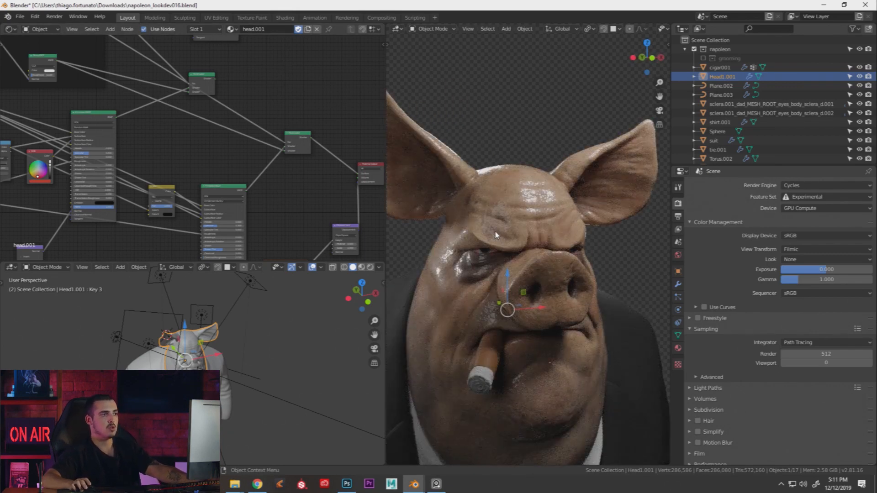
middle_click_drag(523, 202, 534, 207)
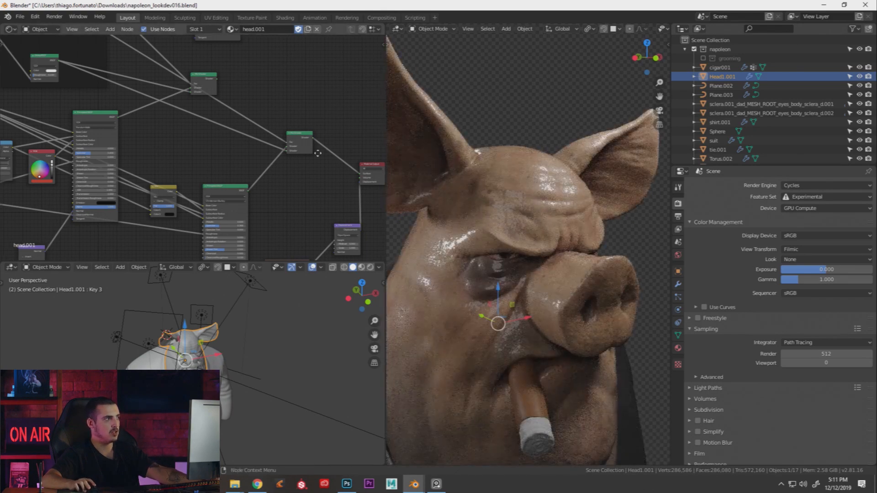
Check the red Fresnel node's preview, then remove the Viewer node to restore the glossy brown skin
middle_click_drag(298, 141, 383, 196)
middle_click_drag(223, 125, 249, 168)
left_click(135, 89, "ctrl+shift")
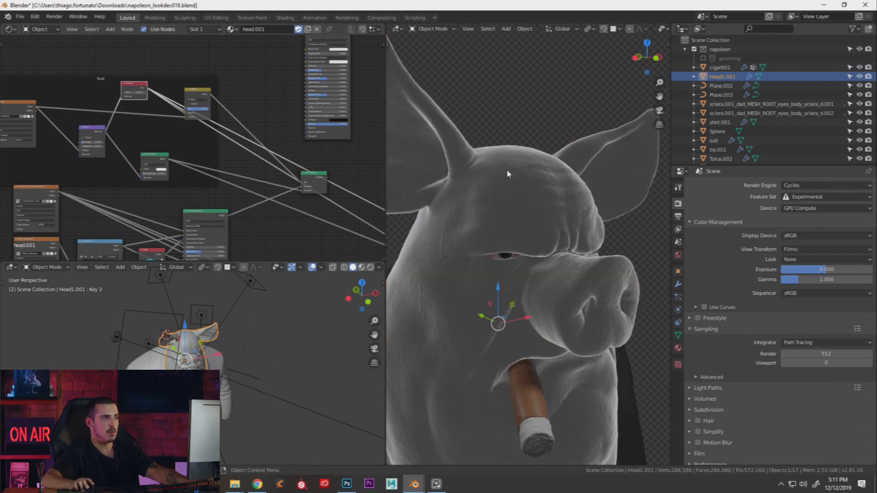
middle_click_drag(379, 228, 220, 158)
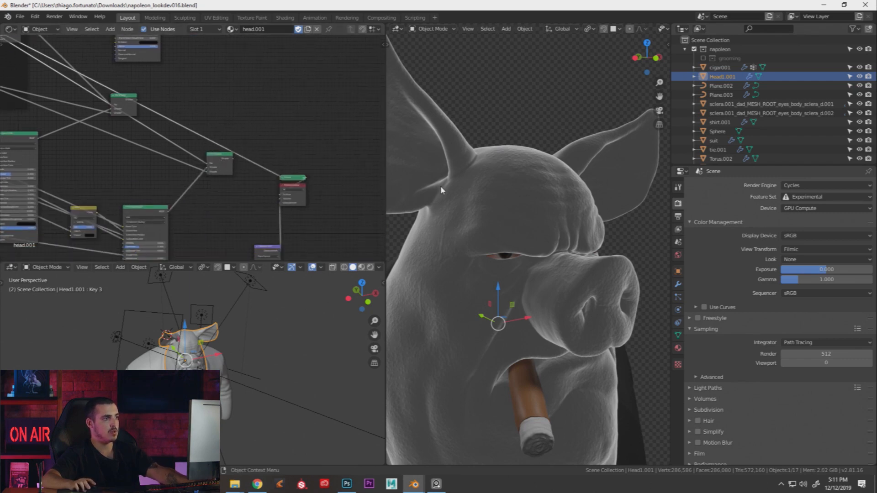
left_click_drag(218, 159, 225, 161)
left_click(224, 160, "ctrl+shift")
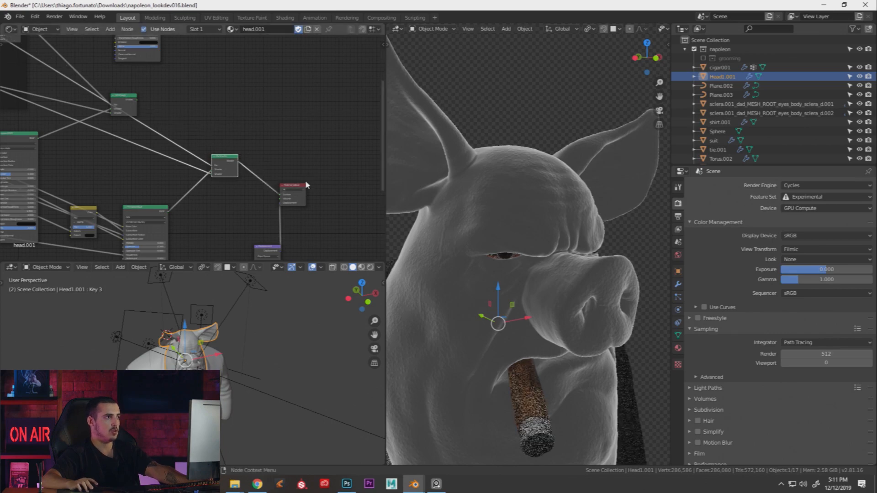
mouse_move(488, 169)
middle_mouse_down()
mouse_move(501, 205)
mouse_move(493, 178)
middle_mouse_up()
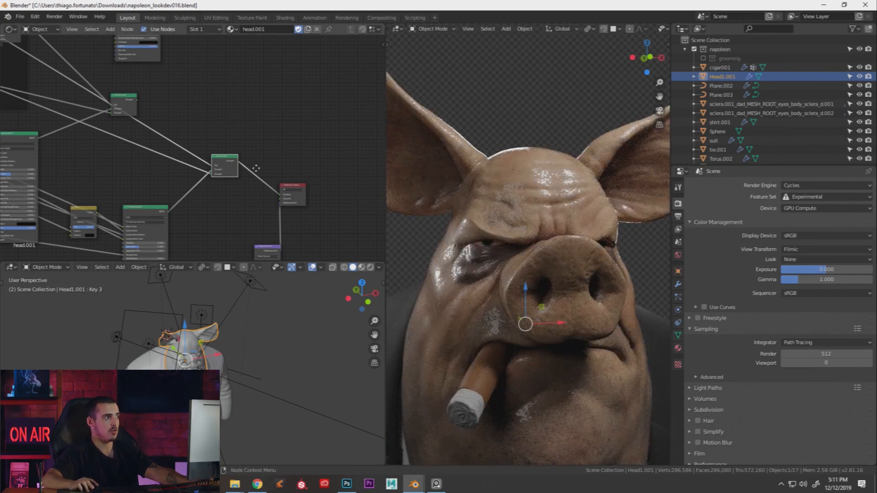
middle_click_drag(252, 166, 331, 201)
middle_click_drag(161, 153, 299, 209)
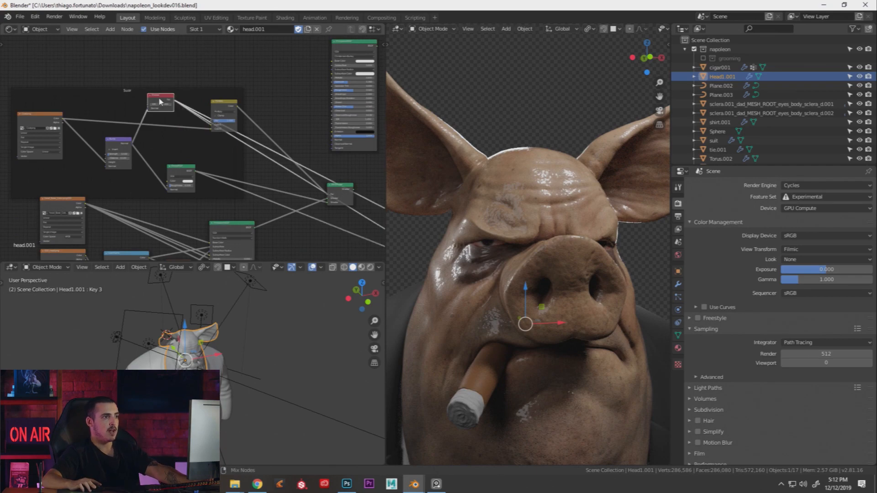
Preview the Fresnel, orange speckle texture and darker Mix node results on the pig head
left_click(160, 101, "ctrl+shift")
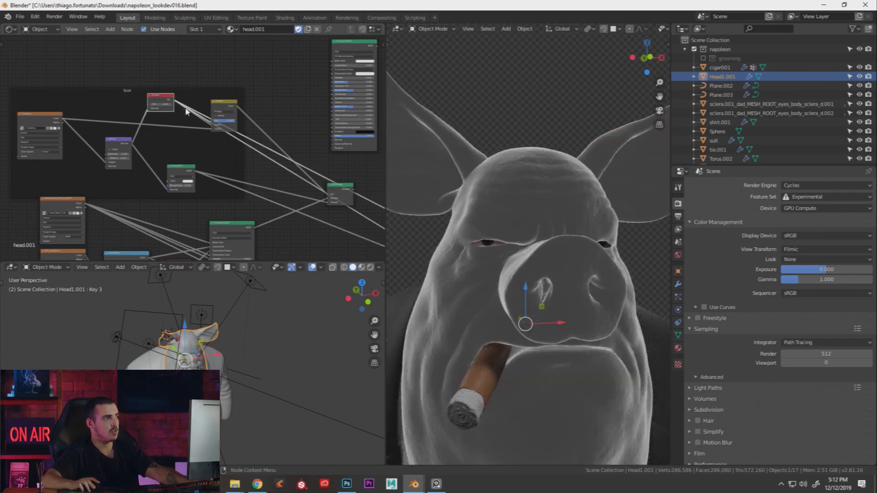
left_click_drag(157, 100, 174, 105)
left_click(54, 117, "ctrl+shift")
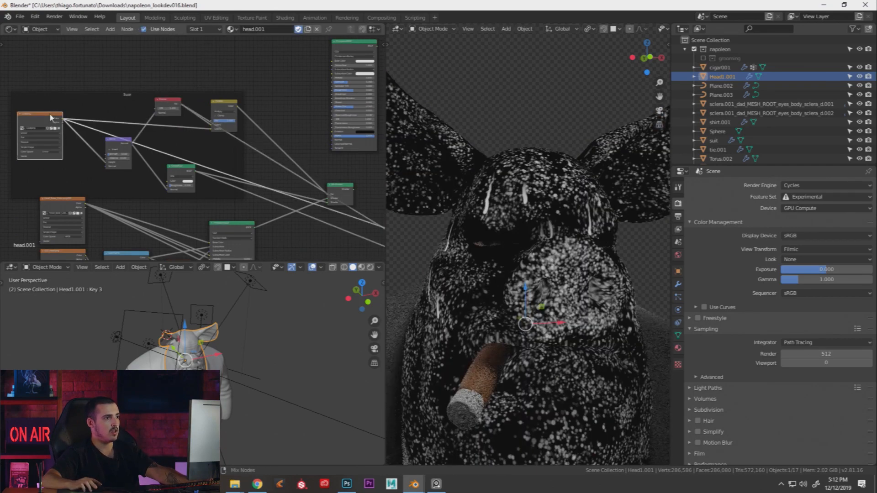
scroll(137, 134, "up", 1)
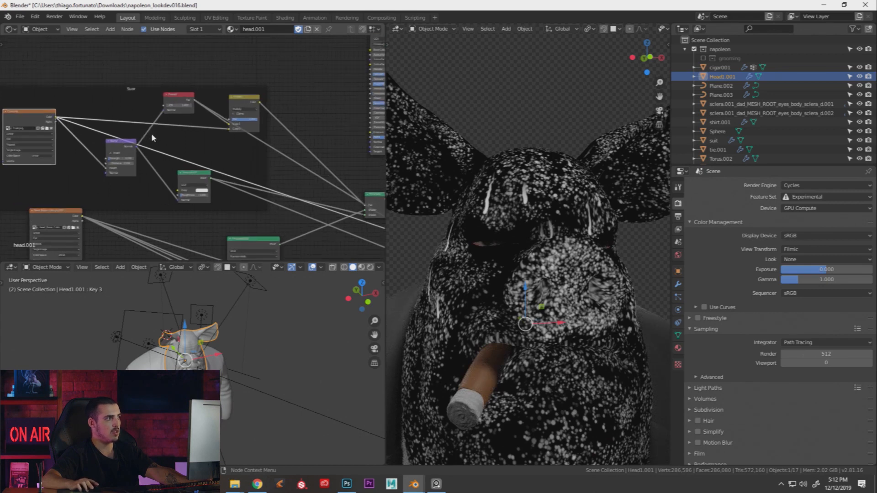
scroll(160, 137, "up", 1)
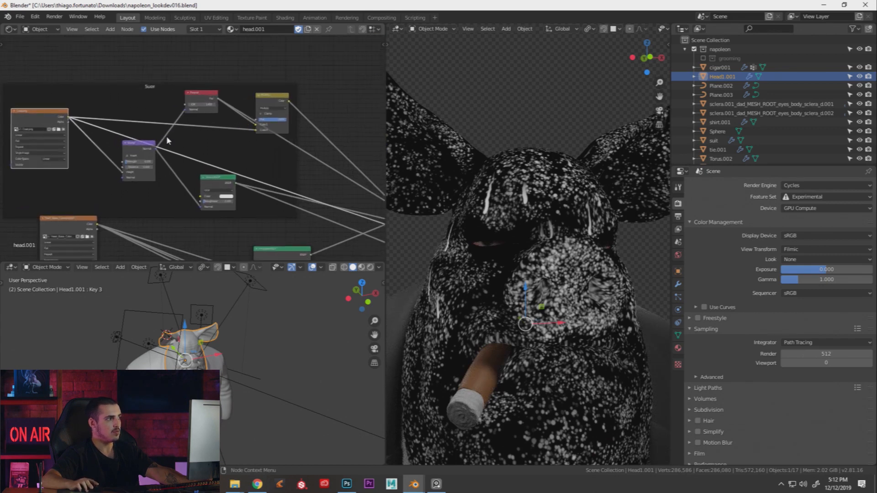
left_click(276, 104, "ctrl+shift")
scroll(239, 127, "up", 1)
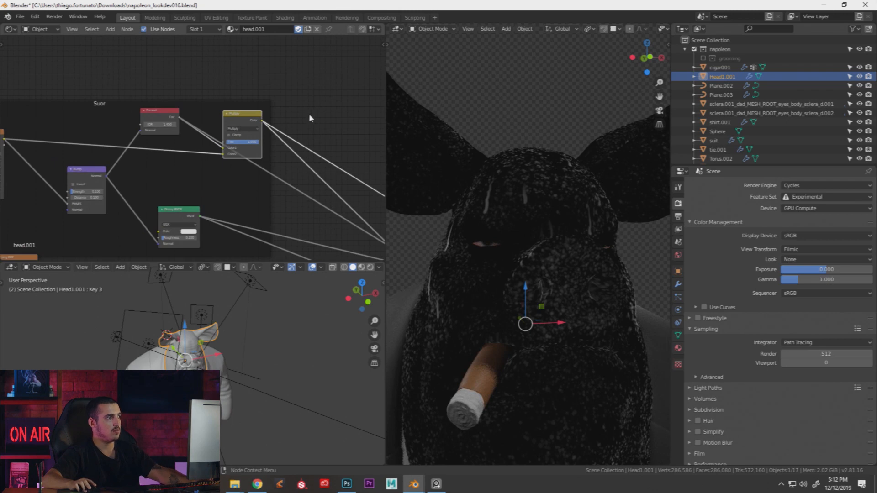
Add a MixRGB node after the Fresnel Multiply, link the image texture to Color2, and adjust Fac
key("shift+a")
type("mi")
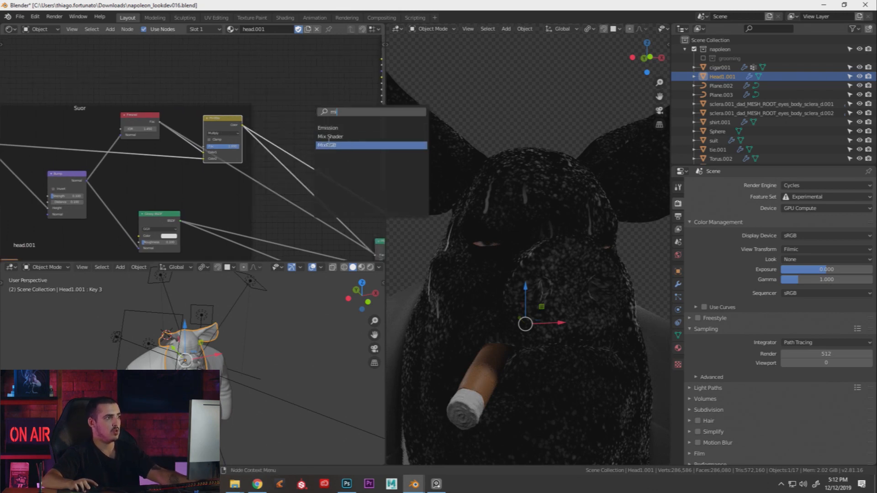
key("Return")
left_click(303, 97)
scroll(155, 131, "up", 1)
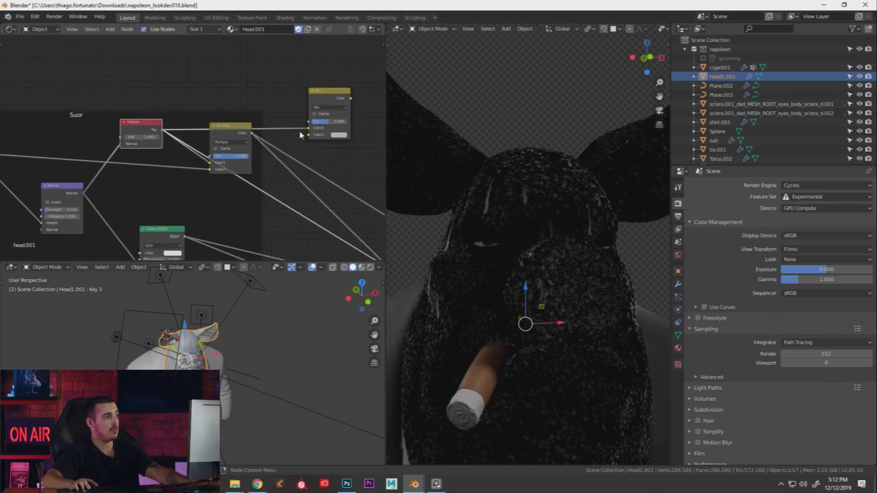
middle_click_drag(199, 132, 236, 135)
scroll(237, 135, "down", 2)
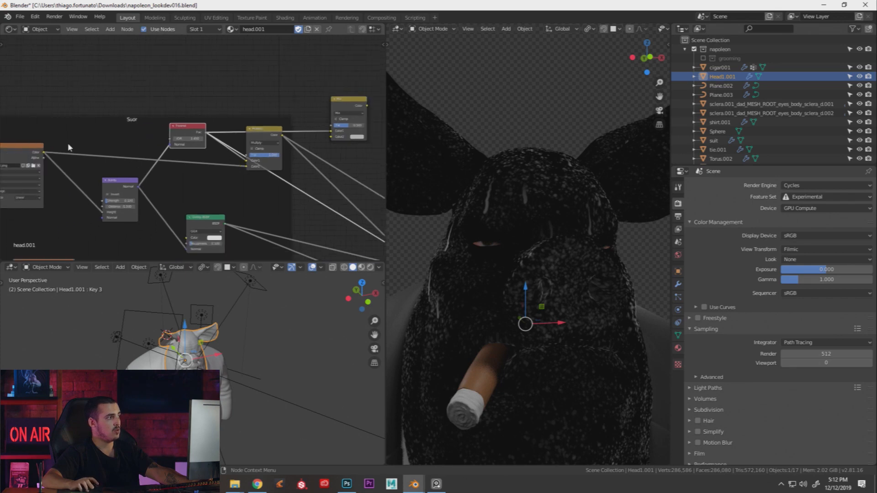
left_click_drag(43, 153, 332, 138)
middle_click_drag(349, 107, 256, 138)
scroll(295, 117, "up", 1)
scroll(257, 138, "up", 1)
left_click_drag(268, 152, 245, 151)
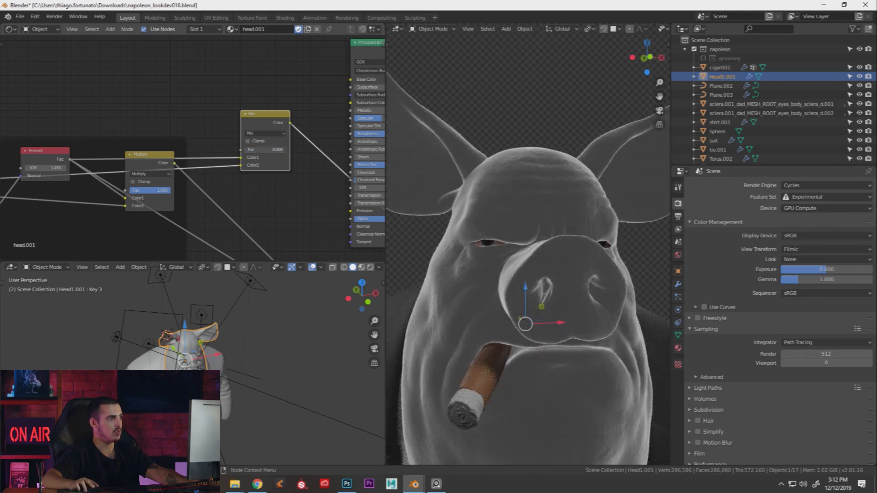
Set the new Mix node's blend mode to Multiply with Fac 1.000
right_click(249, 150)
left_click(260, 135)
left_click(257, 162)
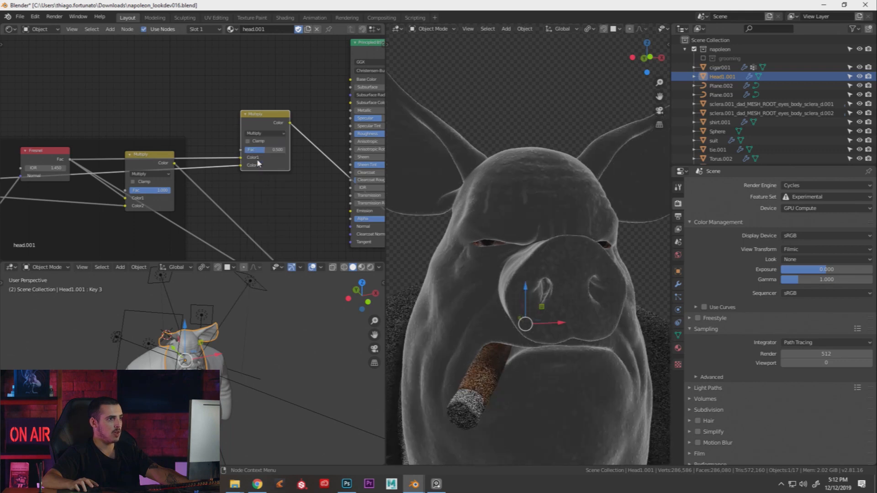
left_click_drag(265, 150, 287, 150)
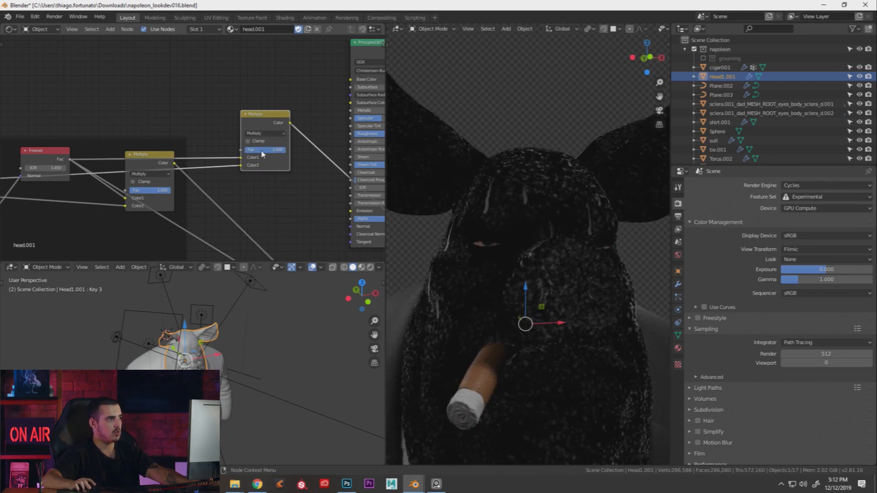
Preview the Fresnel, Coat.png texture and second Multiply node outputs on the head
left_click(39, 156, "ctrl+shift")
middle_click_drag(121, 165, 219, 152)
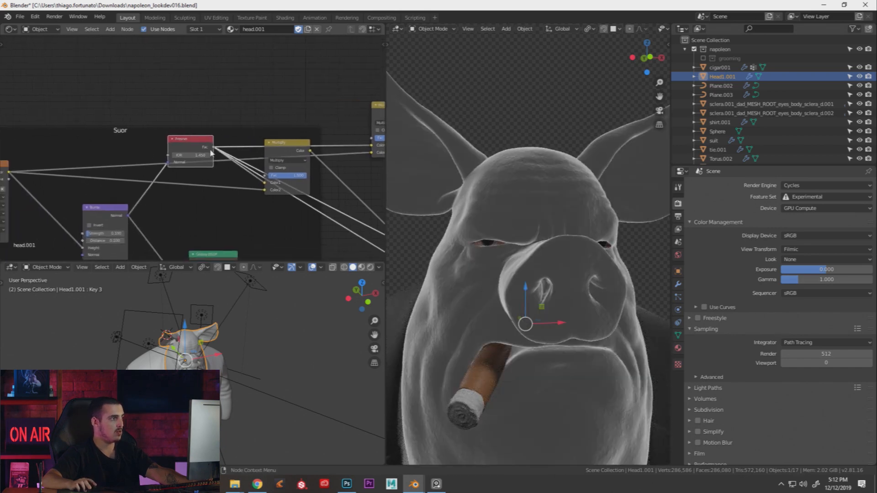
middle_click_drag(105, 170, 188, 166)
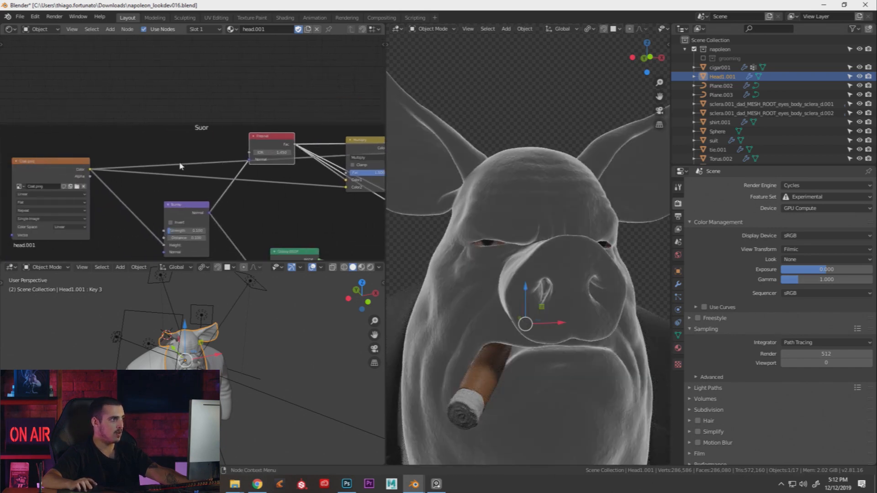
left_click(48, 169, "ctrl+shift")
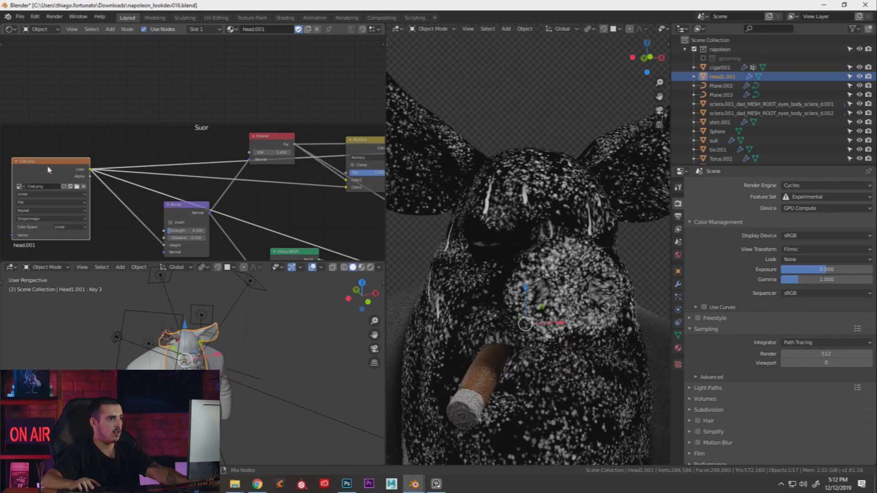
middle_click_drag(252, 188, 212, 196)
left_click(231, 147, "ctrl+shift")
middle_click_drag(371, 150, 237, 151)
left_click(297, 121, "ctrl+shift")
middle_click_drag(516, 190, 542, 192)
Move the Multiply node, delete the extra node, and reconnect the Mix Shader to the Material Output
scroll(291, 167, "down", 4)
middle_click_drag(266, 153, 163, 129)
scroll(163, 129, "down", 3)
left_click_drag(189, 115, 185, 136)
middle_click_drag(255, 72, 226, 43)
left_click(226, 43)
key("x")
middle_click_drag(246, 147, 221, 109)
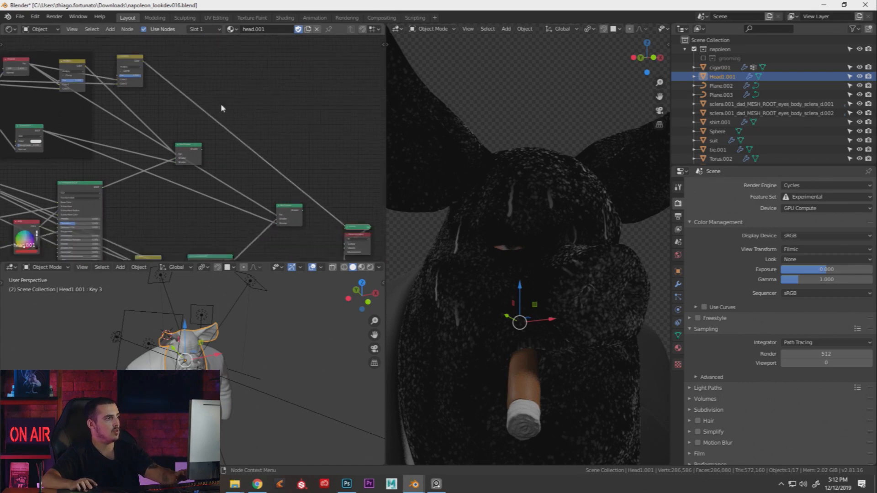
scroll(147, 71, "down", 1)
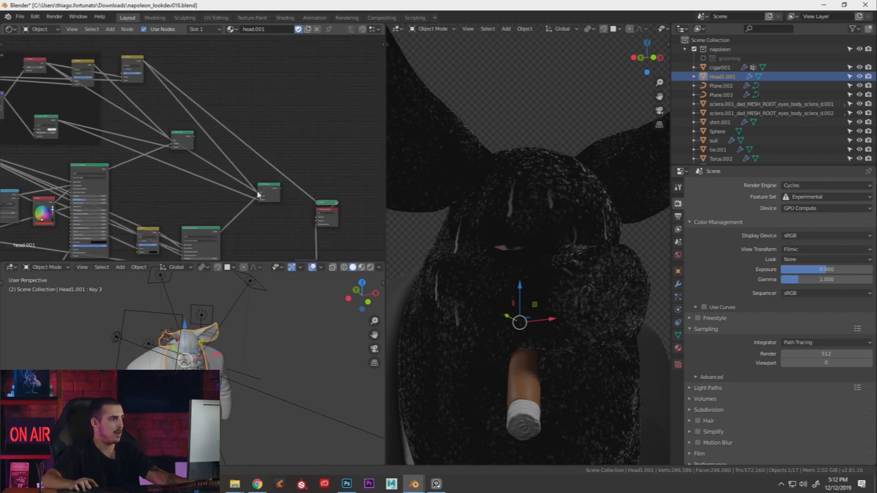
left_click(273, 192, "ctrl+shift")
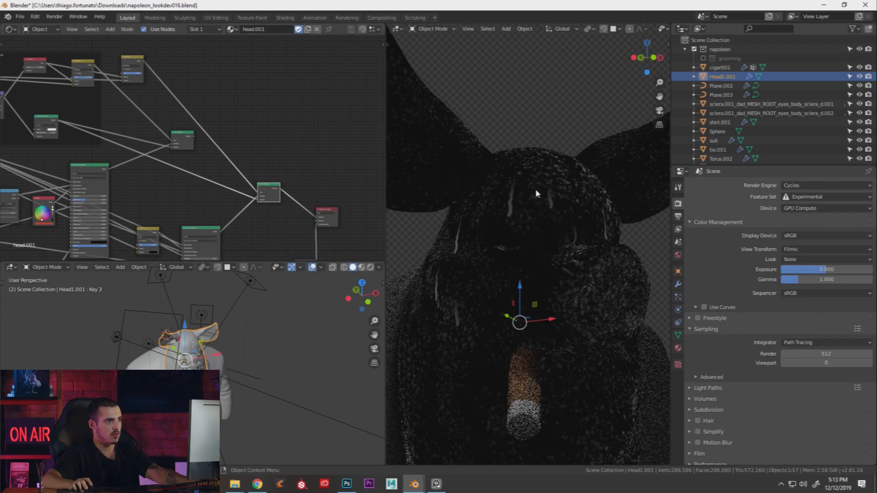
Duplicate the Mix node onto the Principled BSDF Base Color link and maximise the render view
middle_click_drag(323, 211, 333, 202)
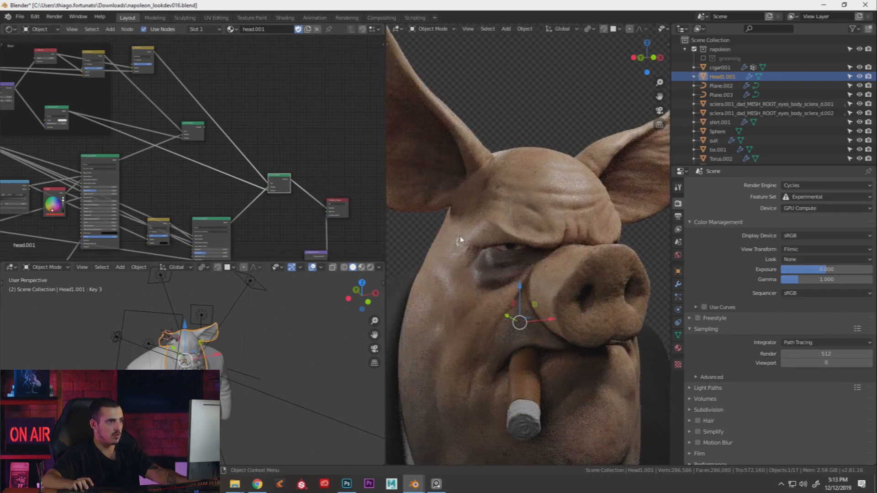
scroll(460, 237, "up", 3)
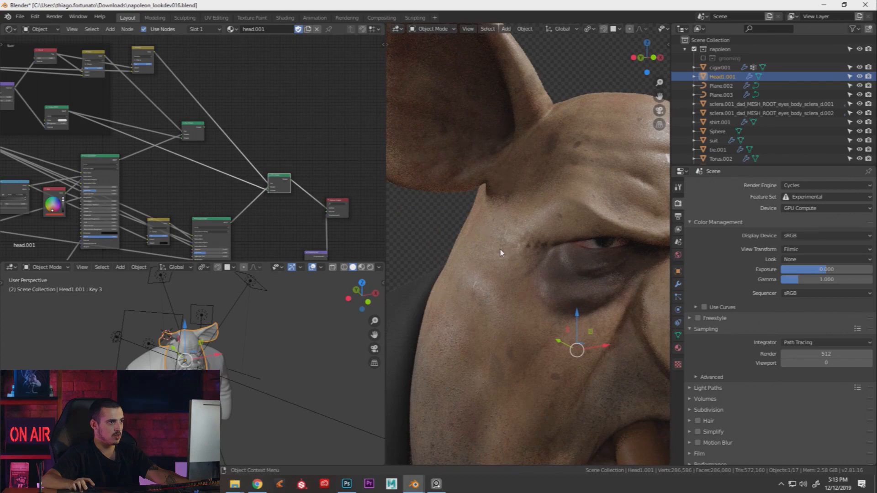
middle_click_drag(273, 173, 315, 135)
scroll(235, 201, "up", 6)
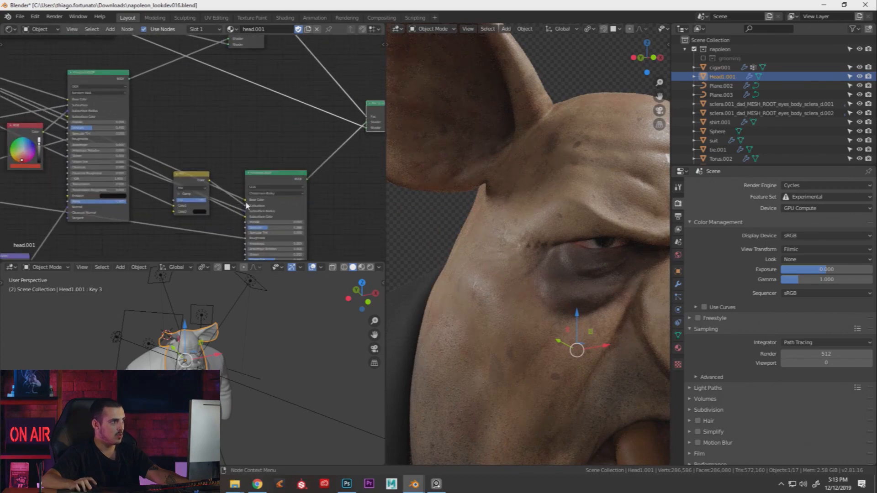
left_click_drag(199, 180, 202, 208)
key("shift+d")
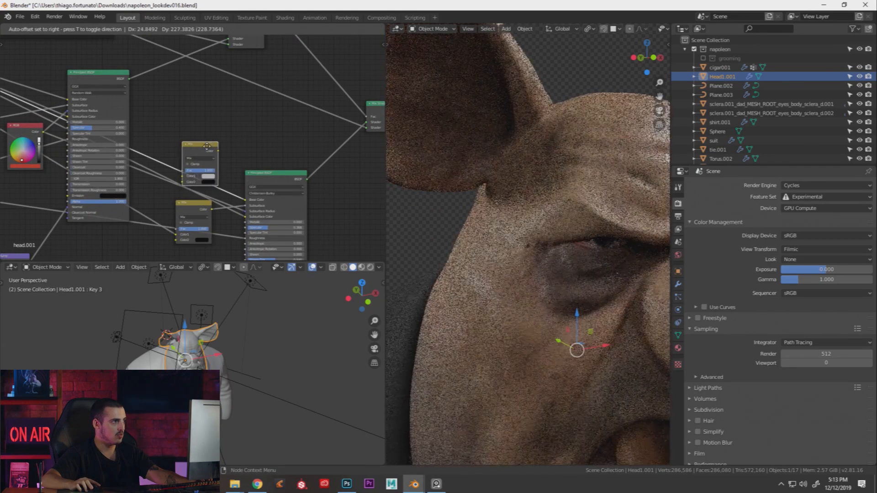
left_click(209, 151)
middle_click_drag(565, 183, 523, 244, "shift")
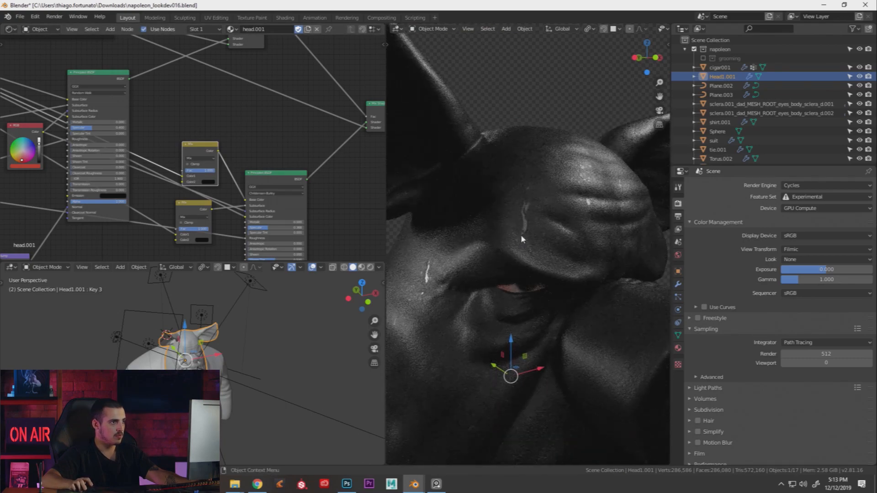
key("ctrl+space")
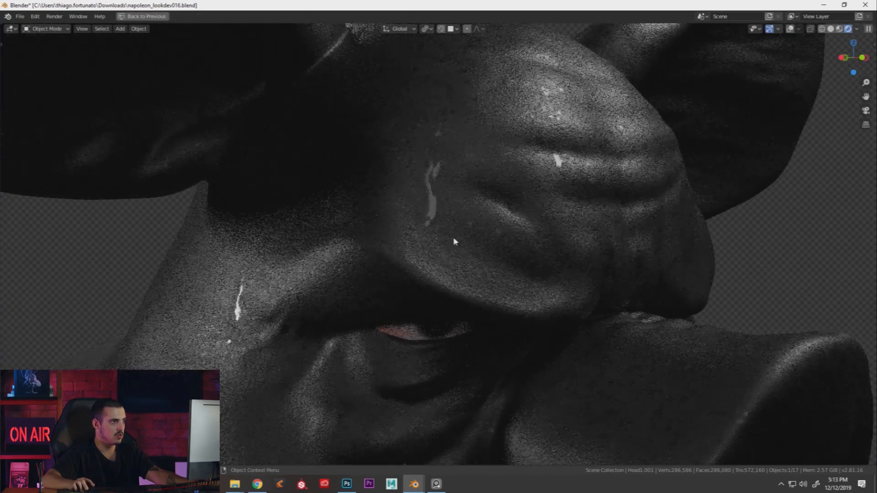
scroll(536, 209, "down", 6)
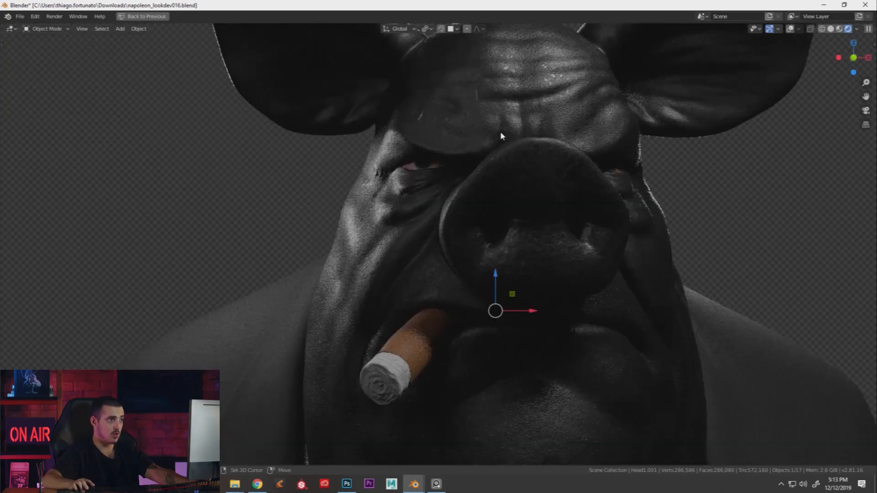
middle_click_drag(522, 120, 450, 183)
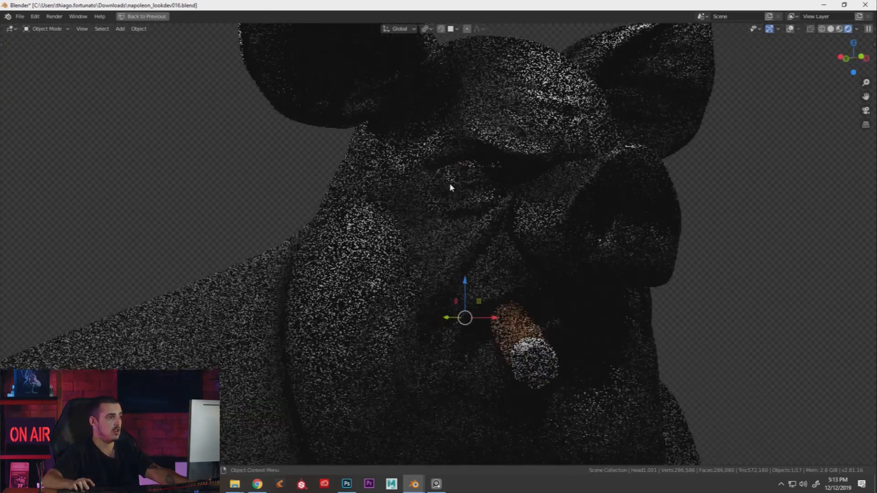
scroll(361, 233, "up", 3)
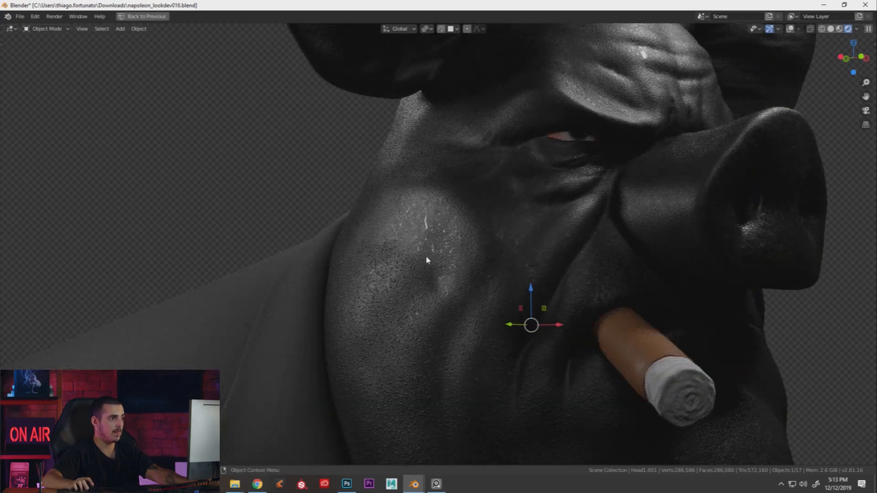
scroll(398, 242, "up", 2)
scroll(439, 224, "down", 2)
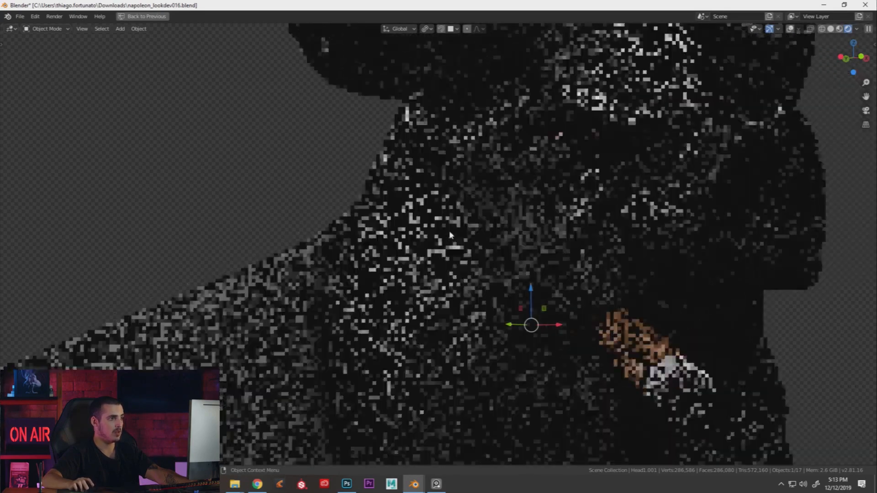
key("ctrl+space")
scroll(241, 184, "down", 3)
scroll(245, 189, "up", 2)
left_click(248, 168, "ctrl+shift")
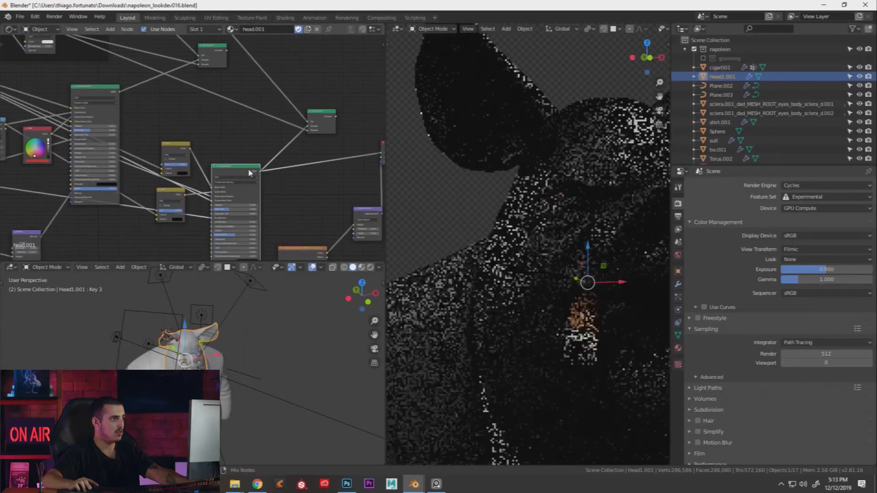
Reconnect the Mix Shader to the output and delete the upper and lower yellow Mix nodes
left_click(322, 118, "ctrl+shift")
left_click(175, 151)
left_click_drag(182, 149, 200, 116, "alt")
key("x")
left_click(171, 196)
left_click_drag(171, 196, 204, 121, "alt")
key("x")
Delete the upper Principled BSDF, the Mix Shader and the small purple node
scroll(203, 129, "down", 3)
middle_click_drag(204, 129, 257, 138)
mouse_move(282, 166)
left_mouse_down()
mouse_move(282, 142)
mouse_move(272, 154)
left_mouse_up()
middle_click_drag(201, 119, 245, 134)
left_click_drag(217, 125, 226, 129)
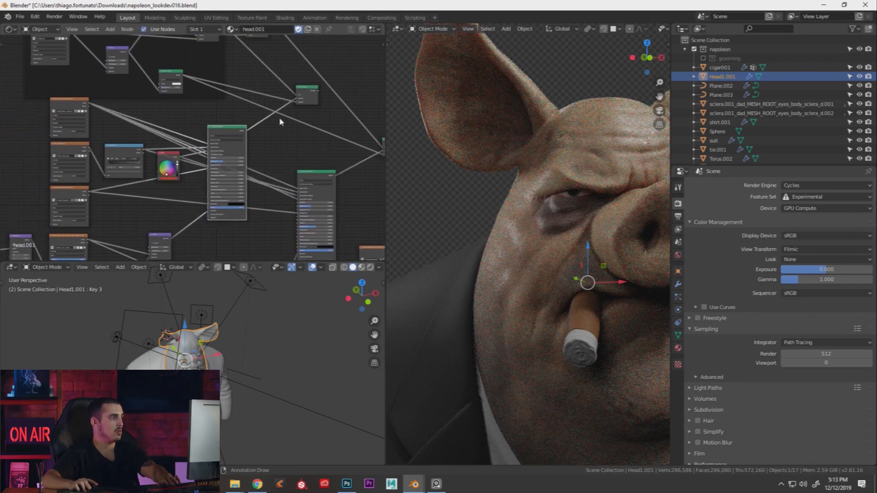
key("x")
left_click(301, 92)
key("x")
scroll(216, 175, "down", 4)
middle_click_drag(215, 175, 250, 127)
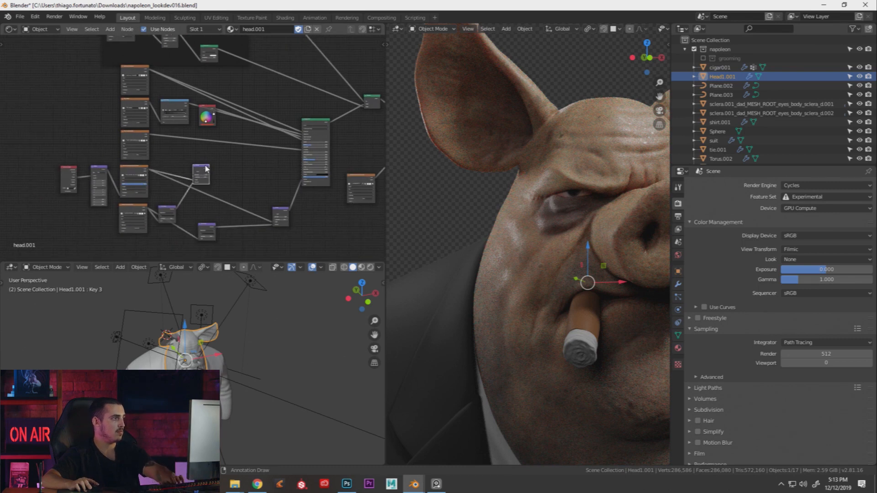
left_click(172, 210)
key("x")
Delete the Multiply node in the Suor frame and move the Mix node into the frame
scroll(300, 191, "down", 2)
middle_click_drag(301, 191, 237, 198)
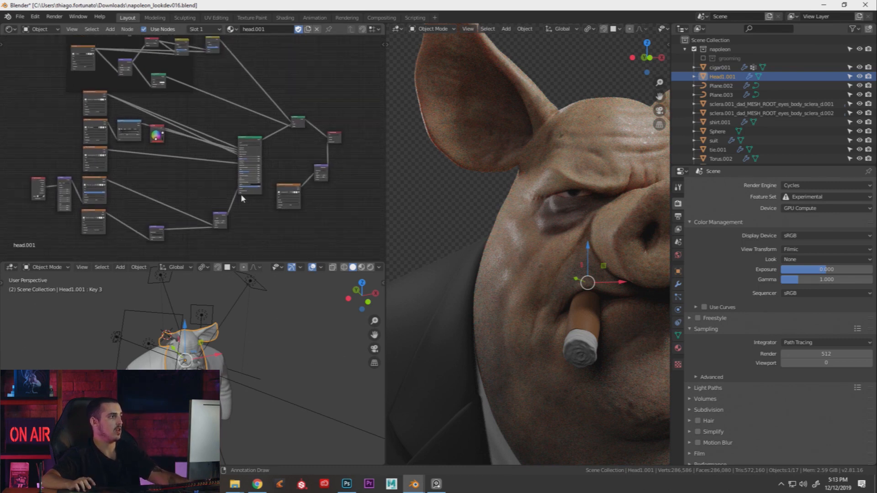
middle_click_drag(210, 98, 237, 156)
scroll(248, 109, "up", 8)
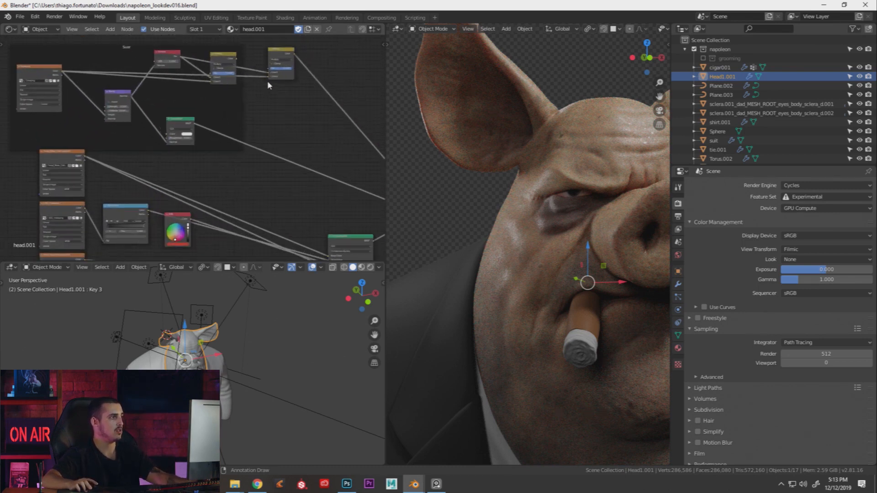
left_click(228, 57)
key("x")
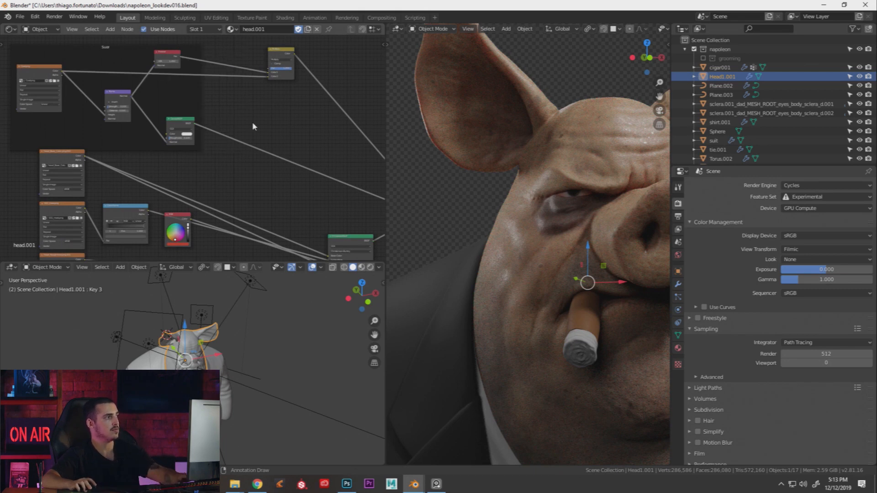
scroll(256, 124, "down", 2)
left_click_drag(256, 80, 228, 95)
Preview the ColorRamp result, then restore the full coloured skin material in the render
middle_click_drag(239, 155, 179, 128)
scroll(268, 186, "up", 5)
scroll(267, 185, "down", 1)
middle_click_drag(268, 186, 274, 155)
scroll(263, 204, "up", 2)
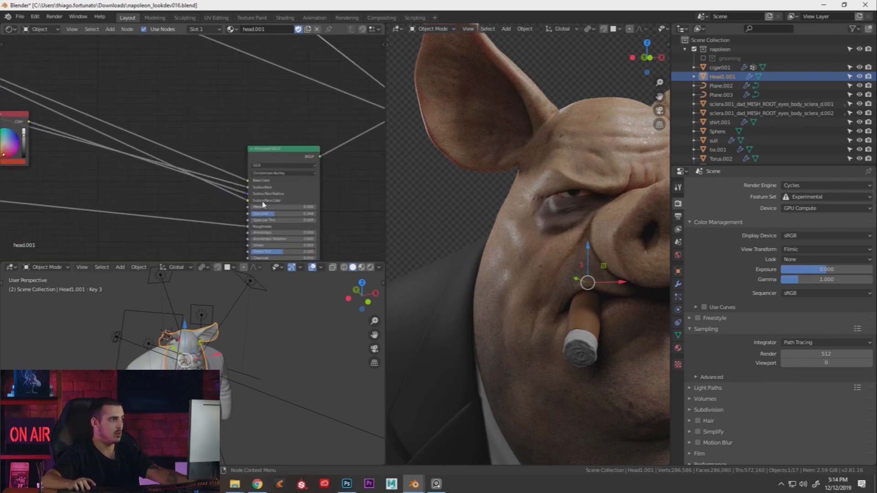
middle_click_drag(287, 190, 105, 122)
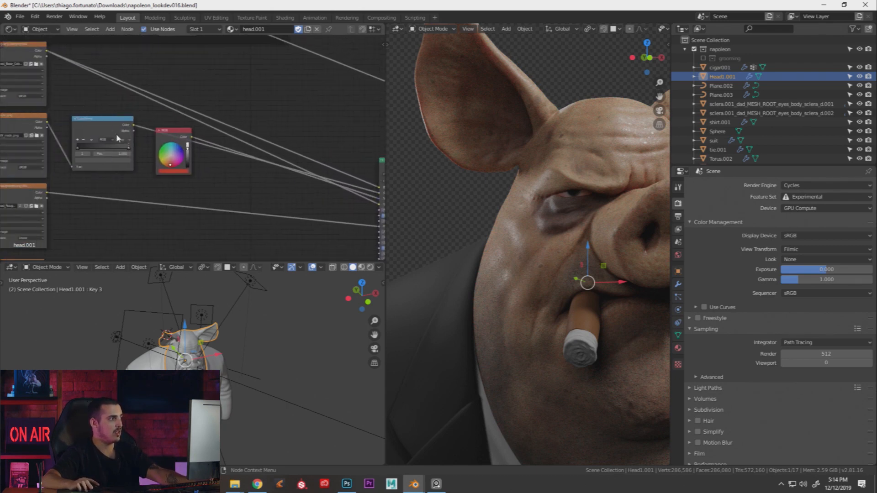
left_click(105, 122, "ctrl+shift")
scroll(261, 145, "down", 5, "ctrl")
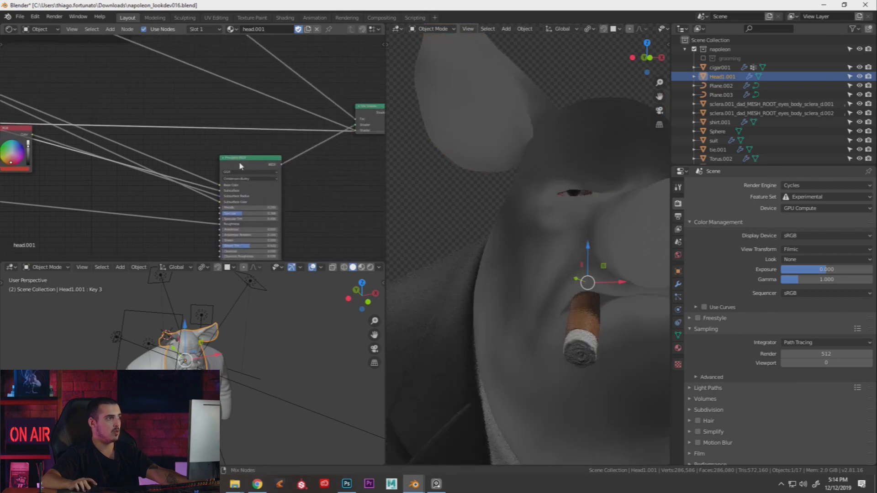
scroll(344, 166, "down", 3)
middle_click_drag(270, 144, 311, 115)
left_click(281, 155, "ctrl+shift")
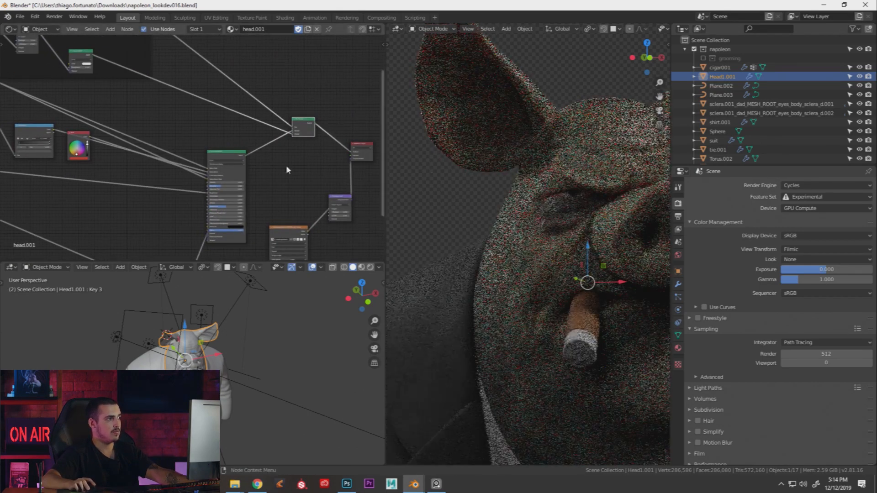
Rearrange the orange texture, purple, Mix Shader, Material Output and green Mix nodes neatly
scroll(204, 113, "down", 1)
left_click_drag(314, 224, 265, 247)
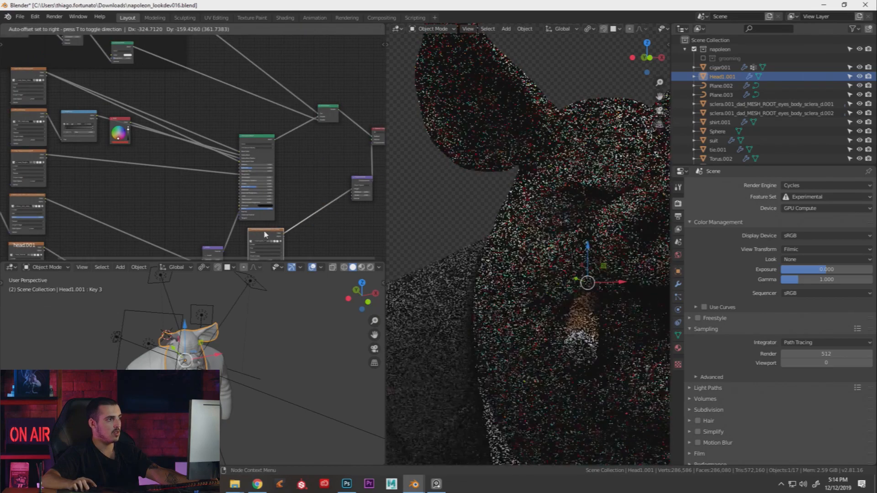
left_click_drag(362, 188, 323, 214)
left_click_drag(328, 114, 293, 106)
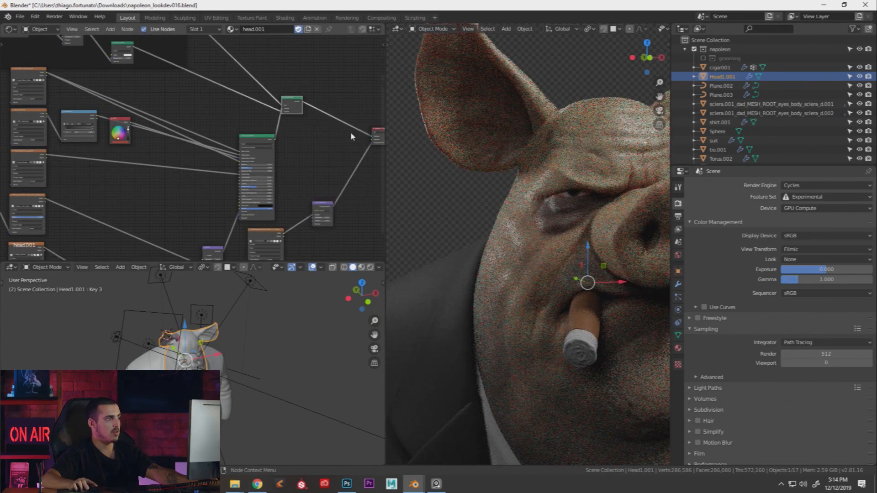
left_click_drag(377, 134, 355, 136)
left_click_drag(297, 101, 313, 111)
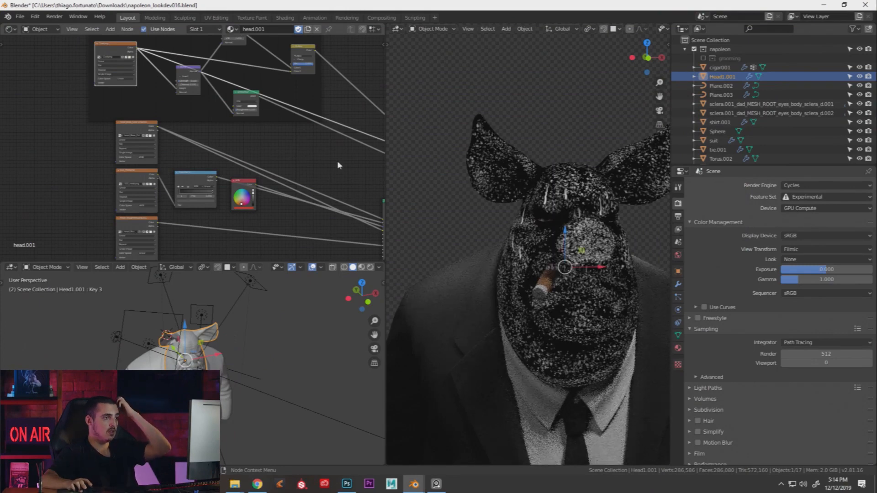
Preview the middle Image Texture's colour alone on the pig's head
middle_click_drag(247, 143, 282, 143)
left_click(323, 131, "ctrl+shift")
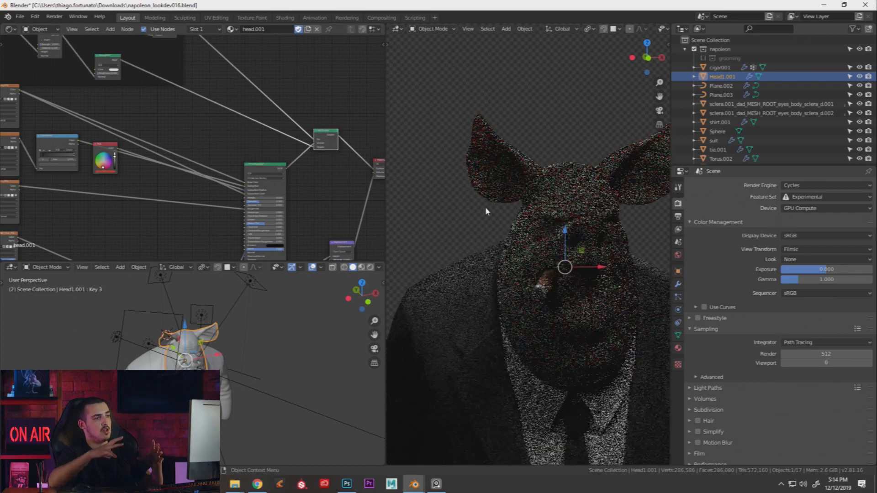
middle_click_drag(204, 107, 208, 137)
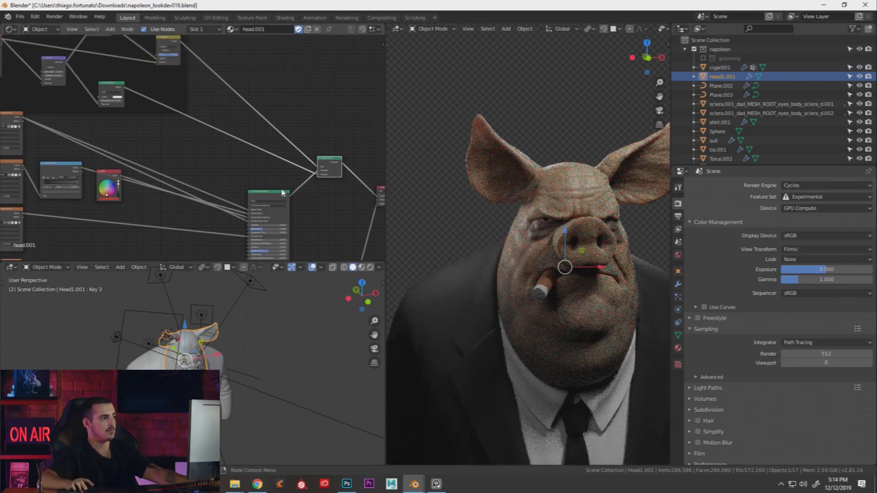
middle_click_drag(298, 191, 274, 160)
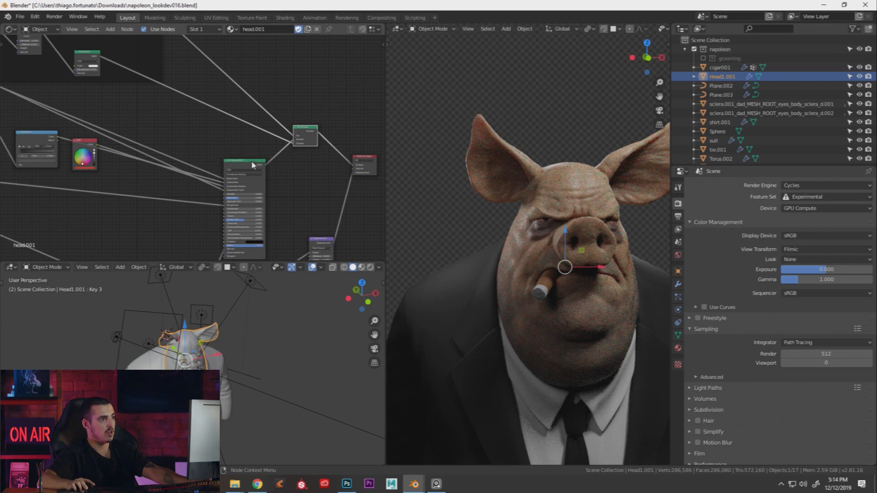
middle_click_drag(327, 173, 309, 125)
middle_click_drag(75, 198, 256, 125)
scroll(136, 167, "up", 2)
left_click_drag(130, 173, 135, 172)
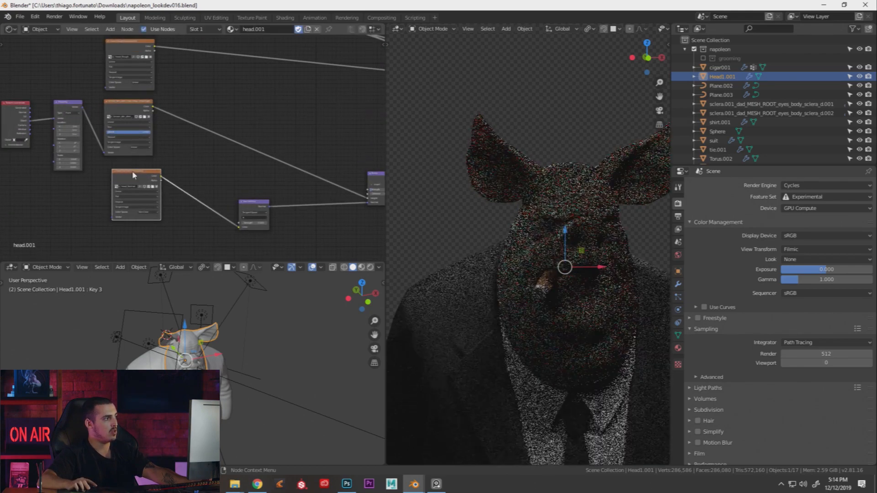
left_click(126, 108, "ctrl+shift")
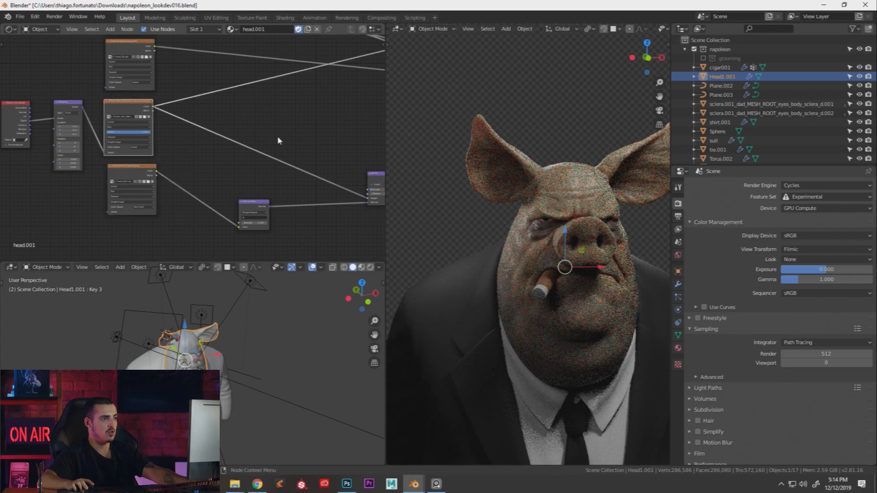
Reconnect the Mix Shader to the Material Output to restore the full skin shader
middle_click_drag(223, 118, 125, 141)
middle_click_drag(358, 121, 199, 194)
left_click(262, 82, "ctrl+shift")
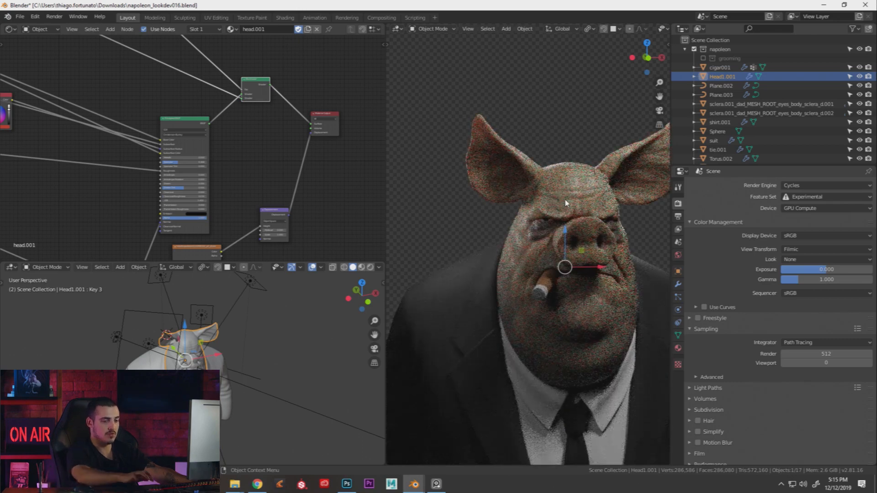
Render the frame, then in the Photoshop paintover toggle layer 022 and hide Smoke (5)
key("F12")
key("alt+Tab")
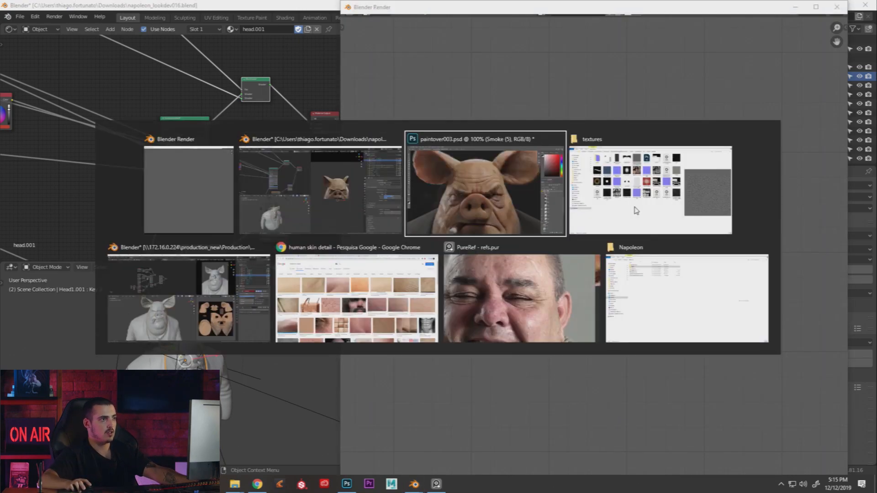
left_click(435, 212, "alt")
scroll(749, 333, "up", 1)
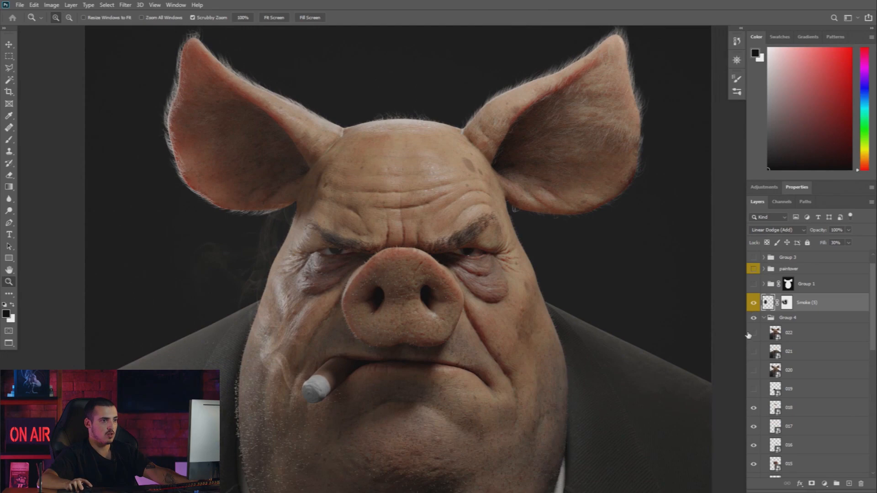
left_click(753, 335)
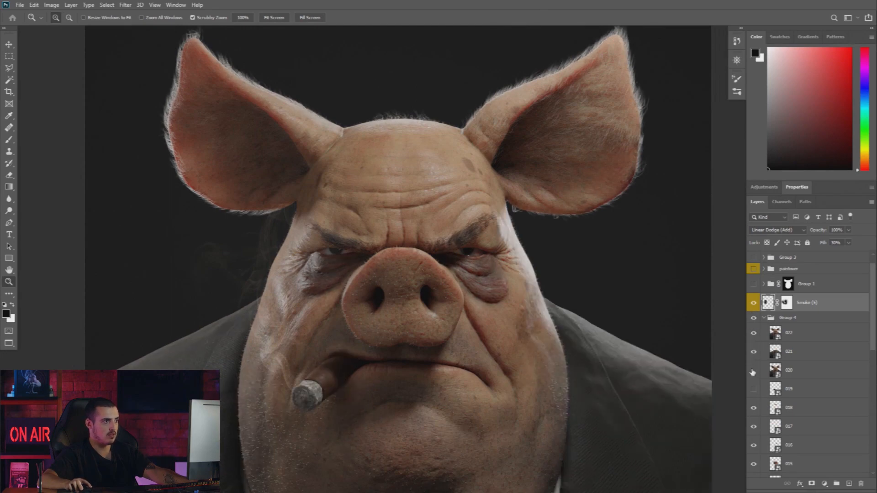
left_click_drag(437, 223, 473, 218)
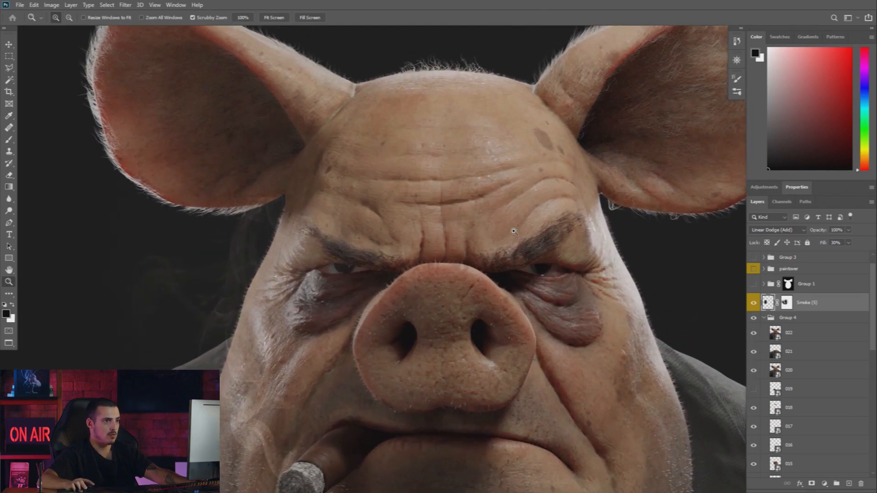
scroll(754, 279, "up", 1)
left_click(756, 315)
Inspect the paintover's skin from the forehead down to the mouth, chin and cigar-side jaw
left_click_drag(440, 268, 463, 258)
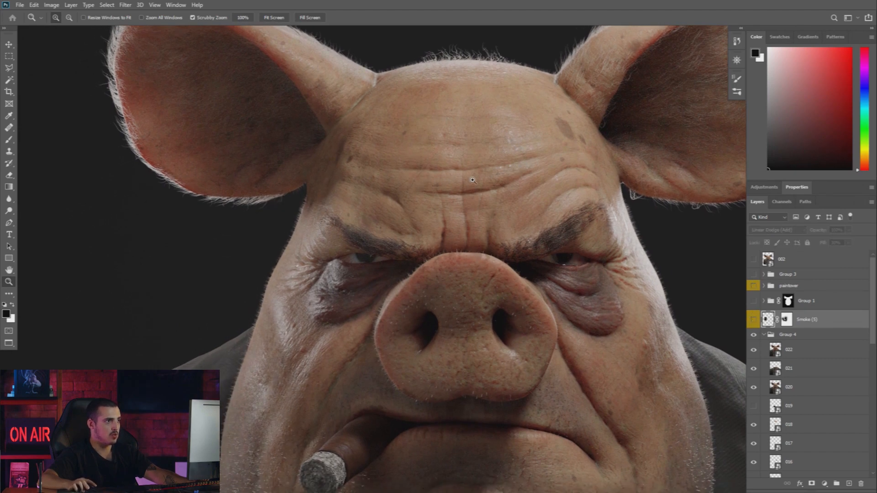
left_click_drag(476, 221, 511, 96)
left_click_drag(498, 186, 507, 155)
left_click_drag(479, 222, 363, 120)
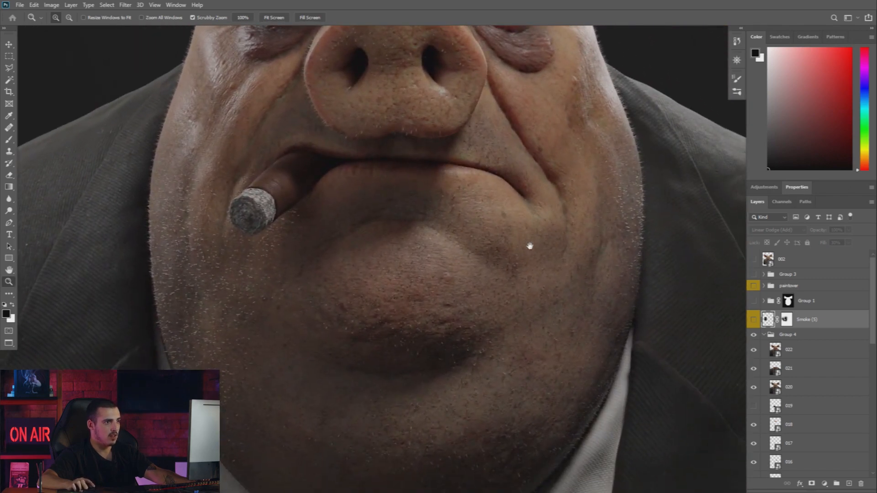
left_click_drag(276, 255, 341, 268)
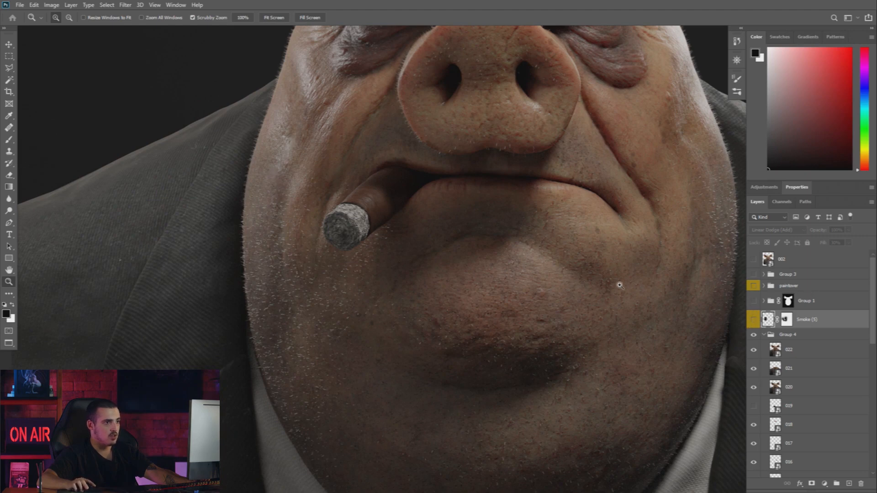
left_click_drag(596, 289, 518, 286)
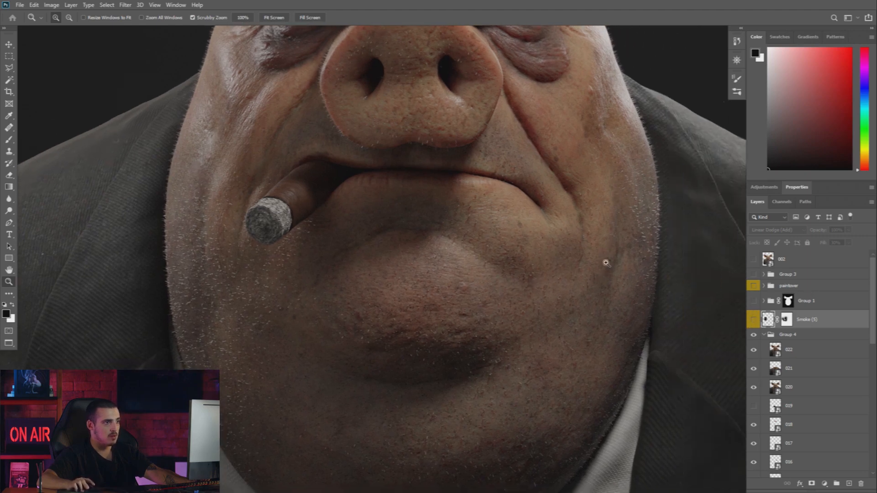
Pan back up to the forehead and ears, then zoom out to frame the whole face
left_click_drag(469, 229, 478, 317)
left_click_drag(471, 198, 484, 297)
left_click_drag(476, 201, 482, 257)
left_click_drag(468, 224, 480, 269)
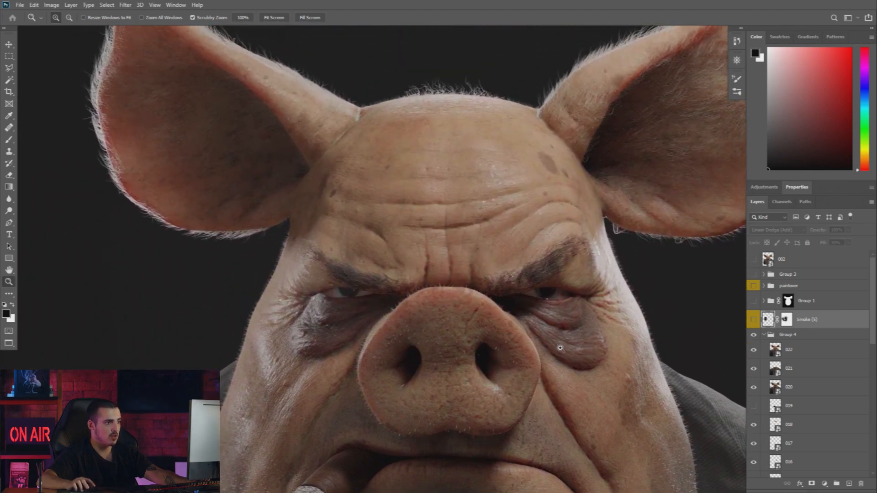
left_click_drag(584, 204, 509, 248)
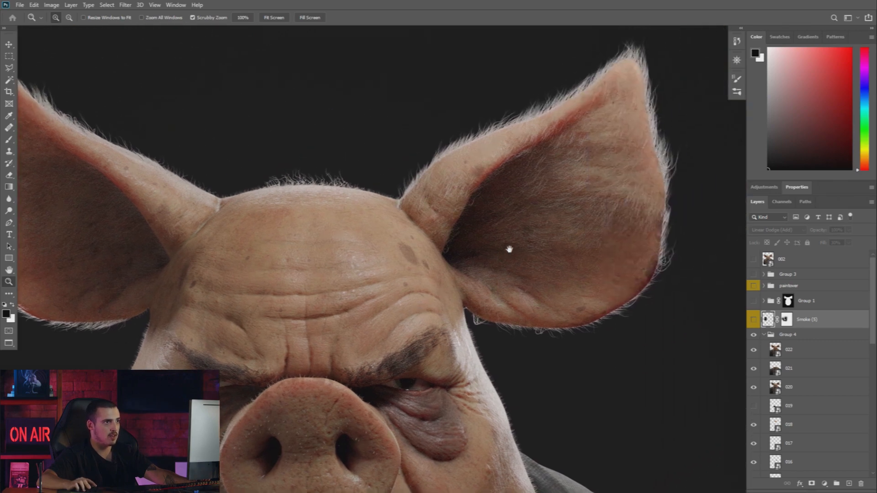
left_click_drag(396, 269, 509, 181)
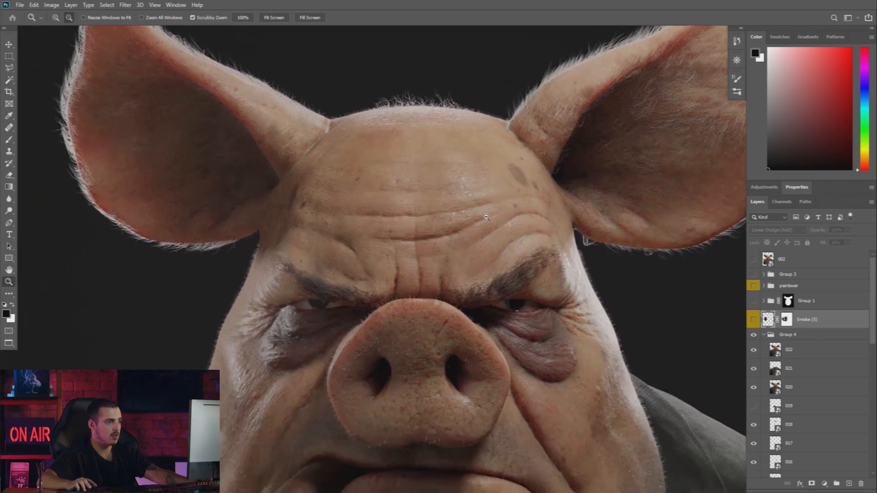
left_click(489, 218, "alt")
left_click_drag(467, 268, 489, 243)
key("alt+Tab")
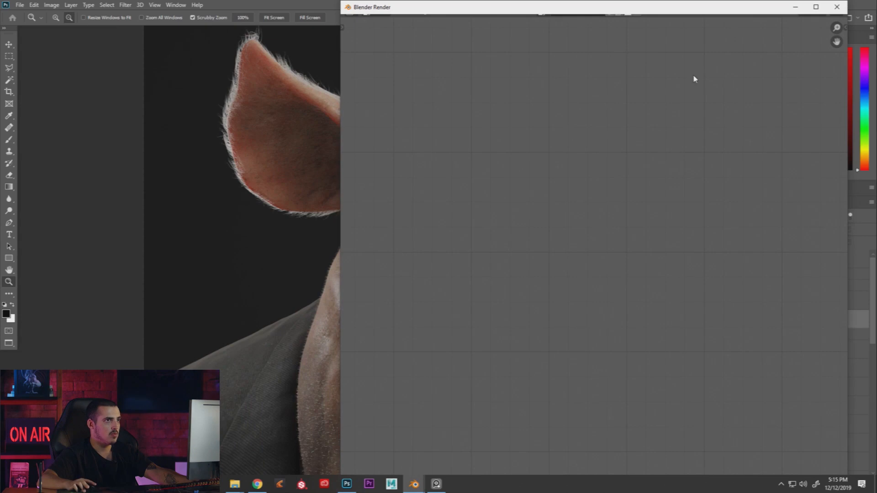
Draw a Ctrl+B render region around the pig's head and upper body in the viewport
key("alt+Tab")
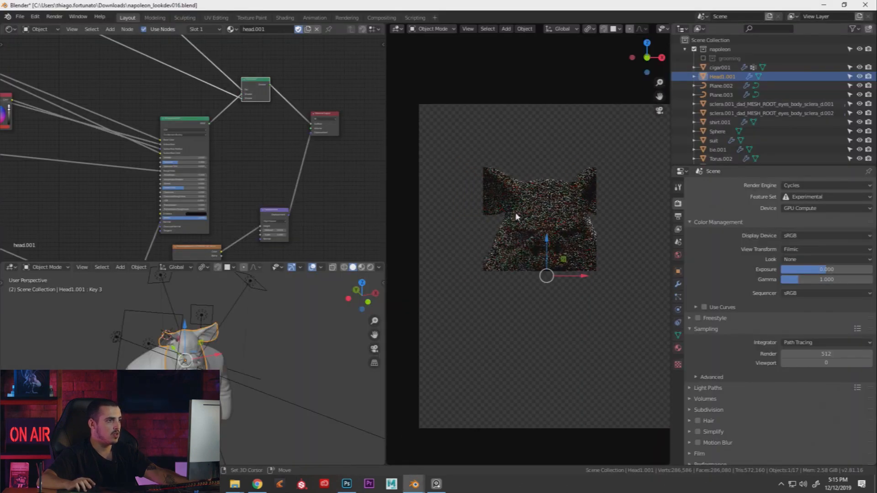
key("ctrl+b")
left_click_drag(440, 122, 644, 377)
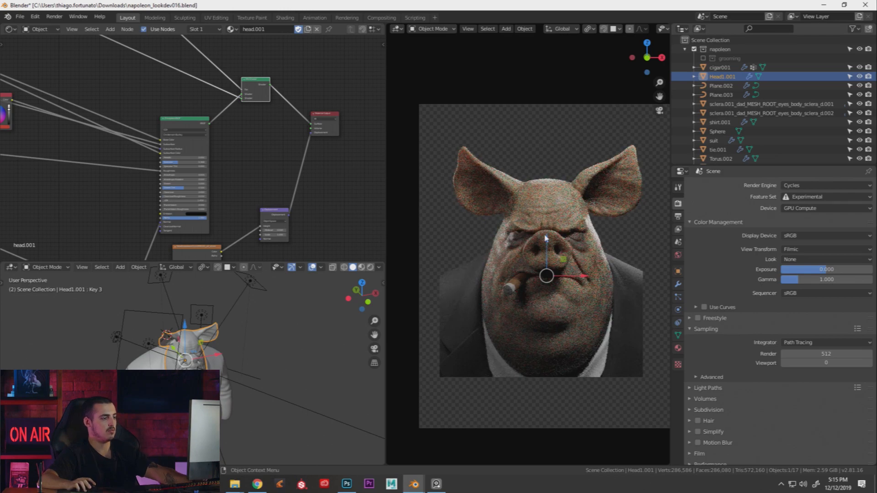
left_click_drag(447, 144, 649, 390)
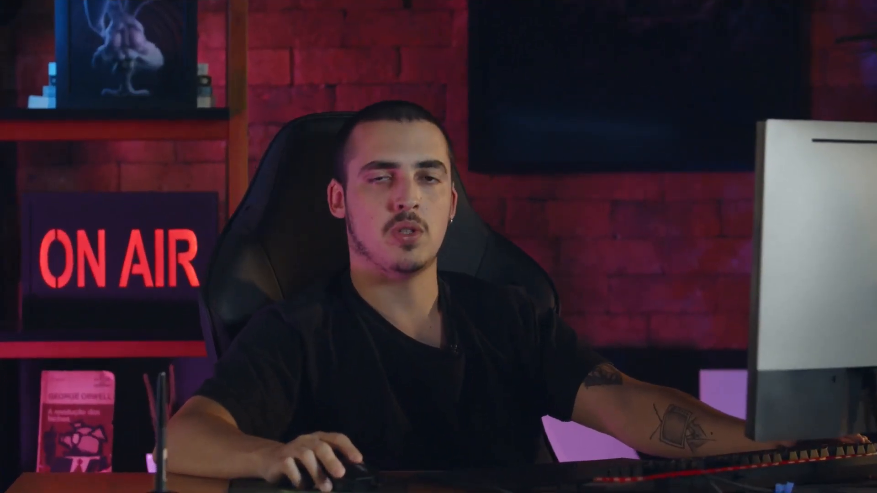